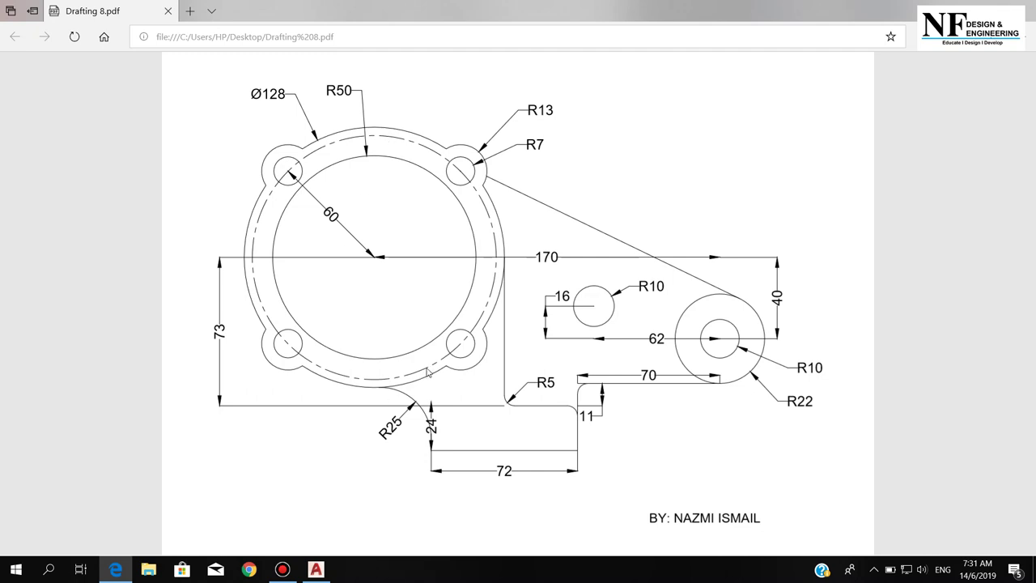
Step: Leave the Drafting 8.pdf reference in Edge and bring up the blank Drawing1 in AutoCAD
click(315, 569)
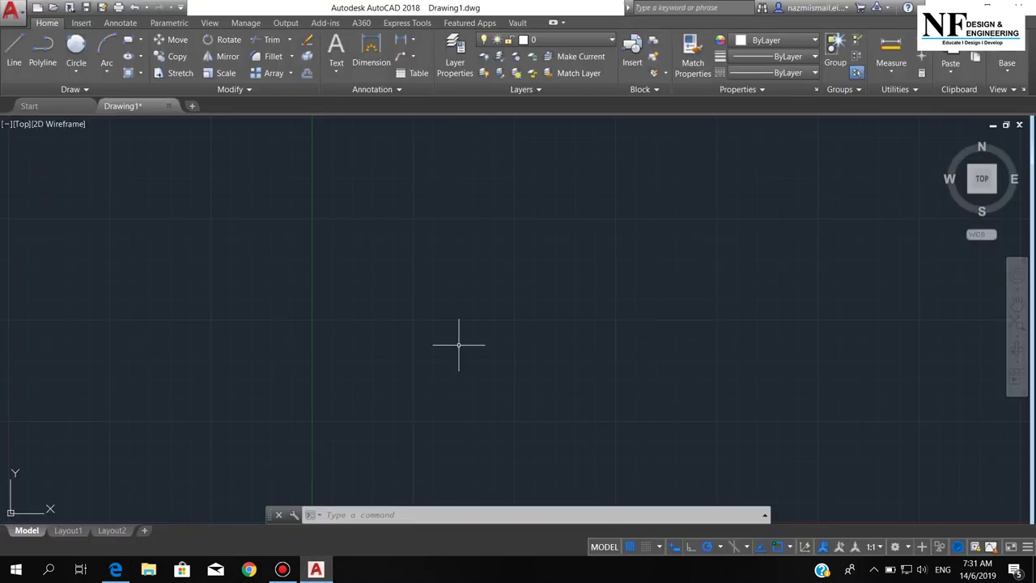
Step: Draw a radius-50 circle and a concentric 128-diameter circle around the same centre
text(c)
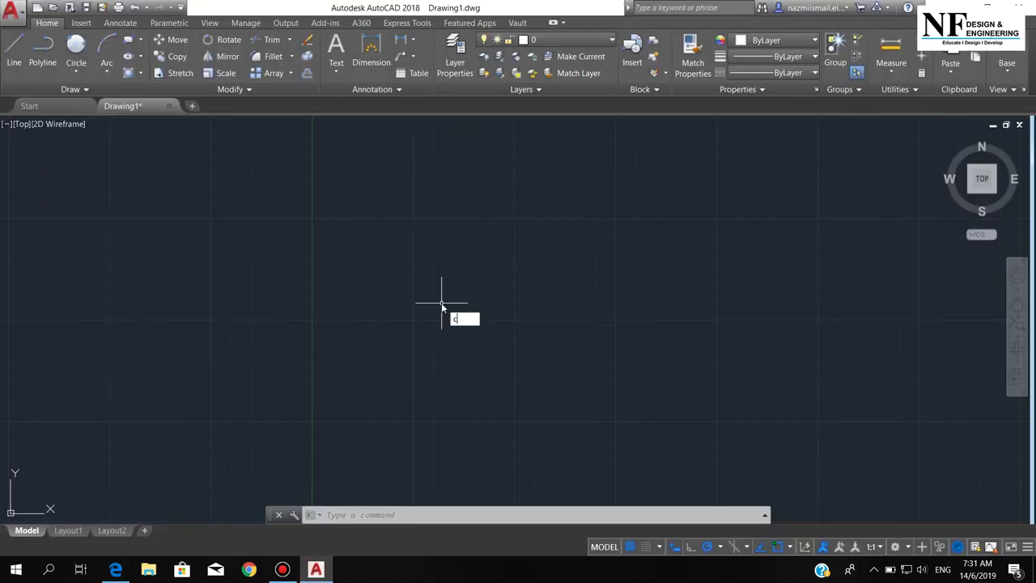
key(Return)
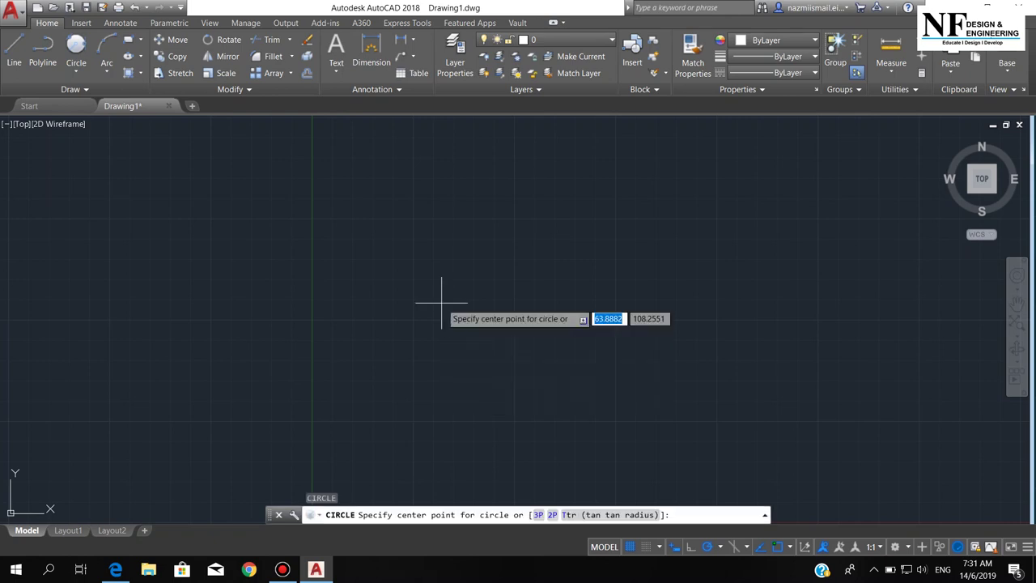
click(379, 294)
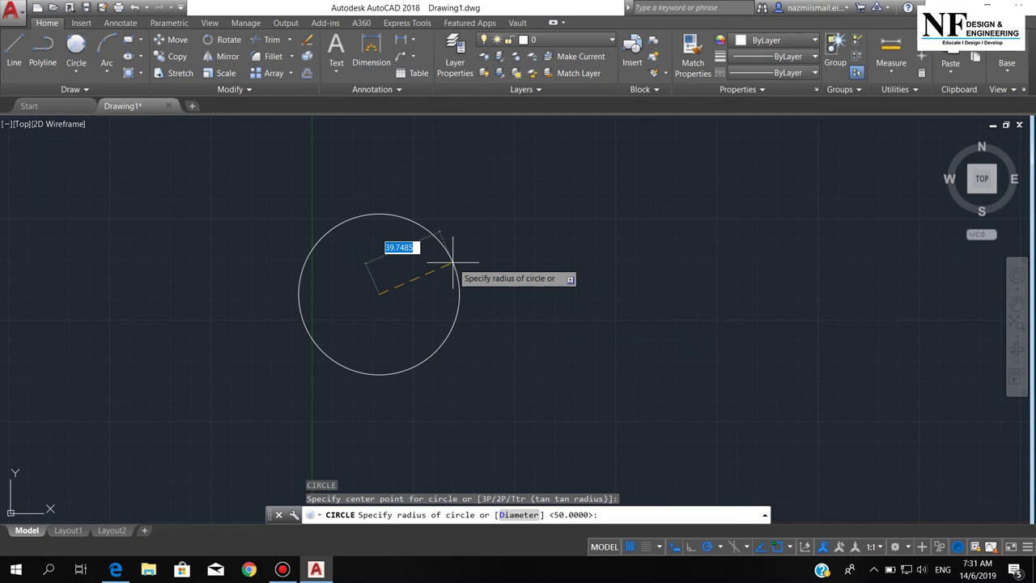
text(50)
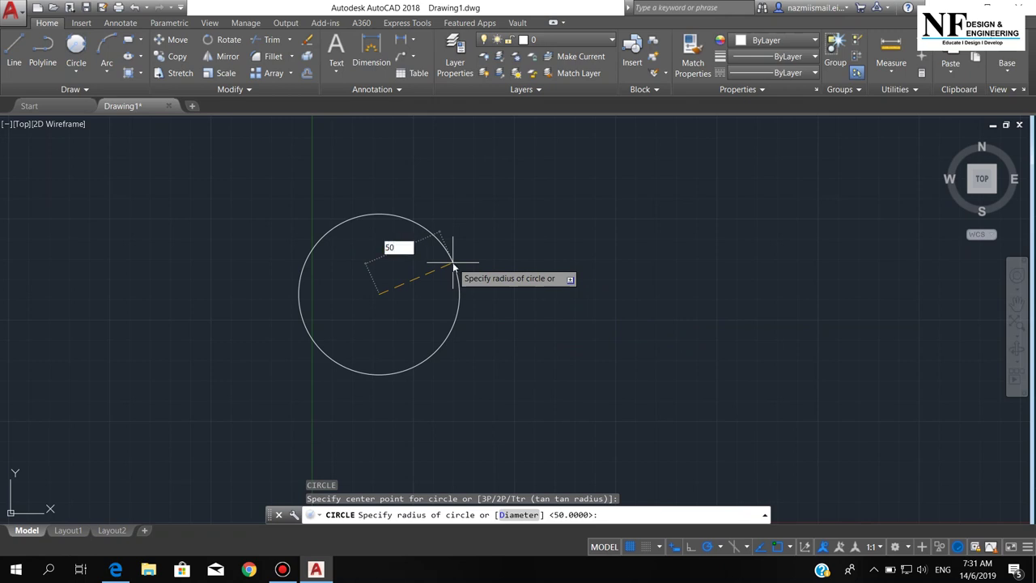
key(Return)
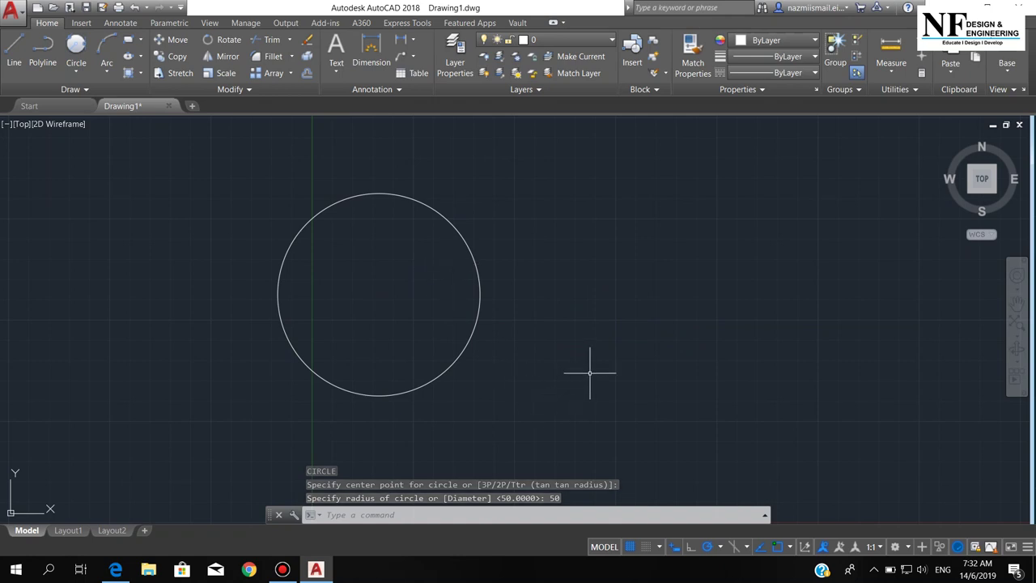
key(Return)
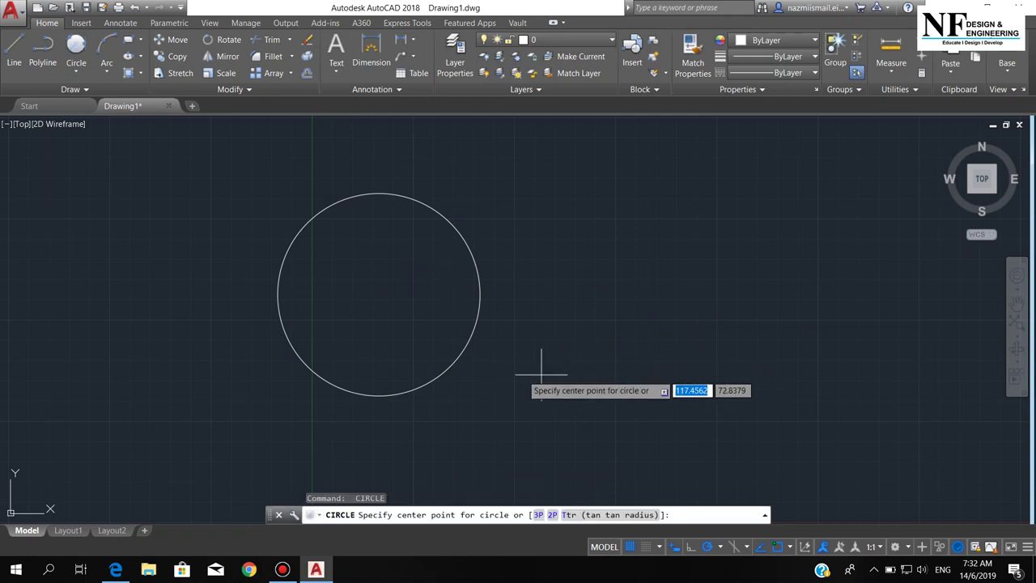
click(378, 295)
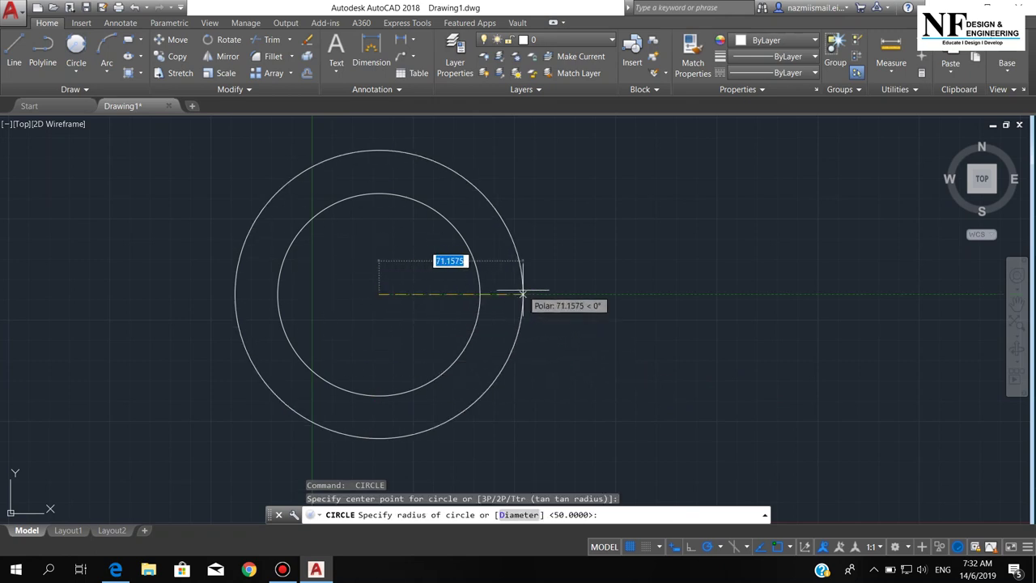
text(d)
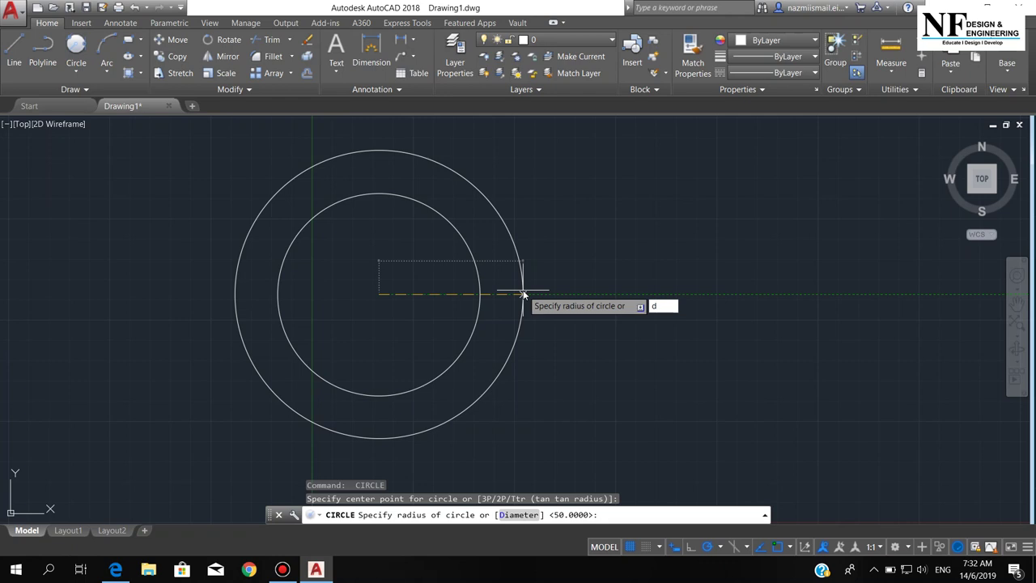
key(Return)
text(128)
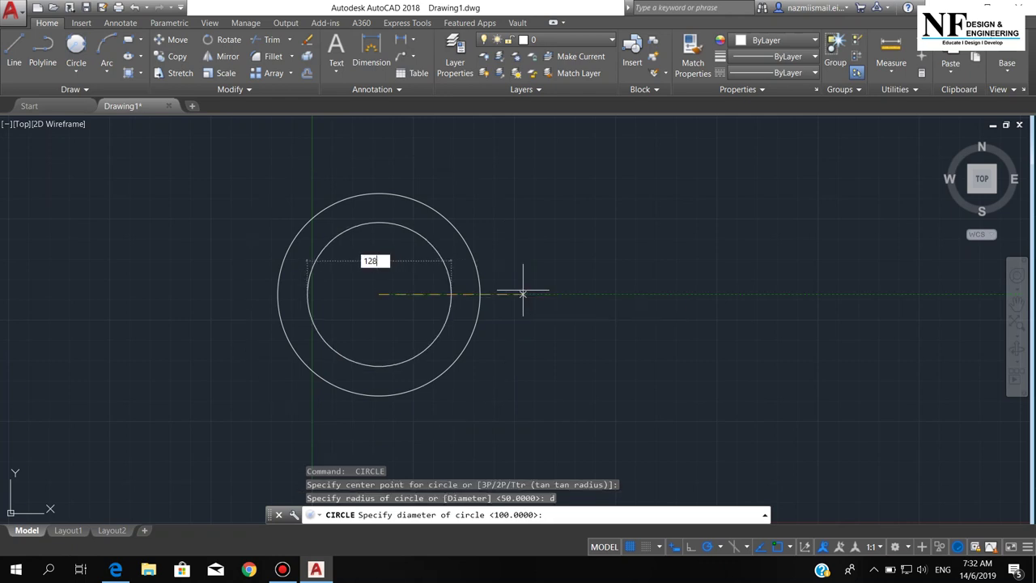
key(Return)
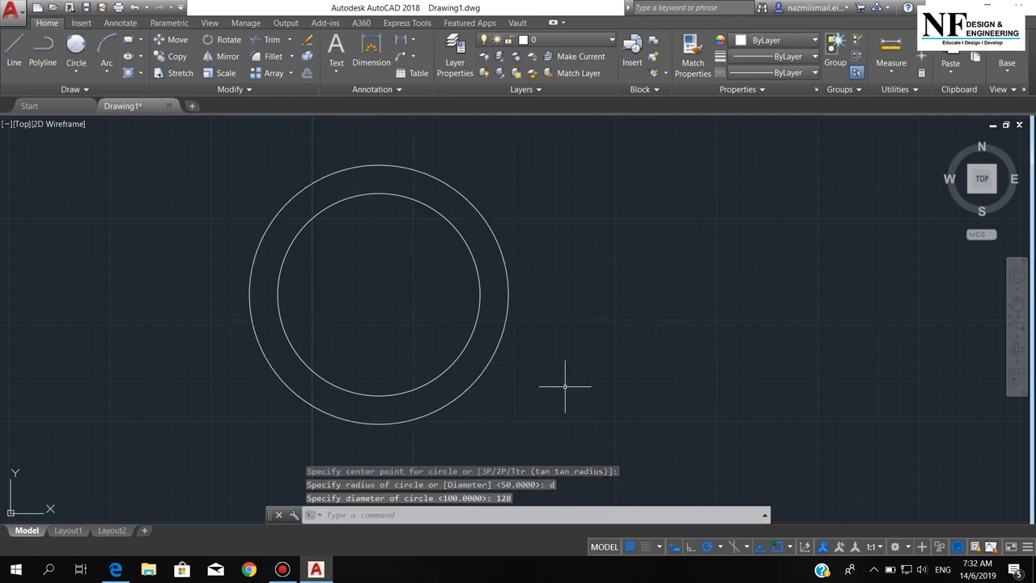
Step: Add a third concentric circle of radius 60
text(c)
key(Return)
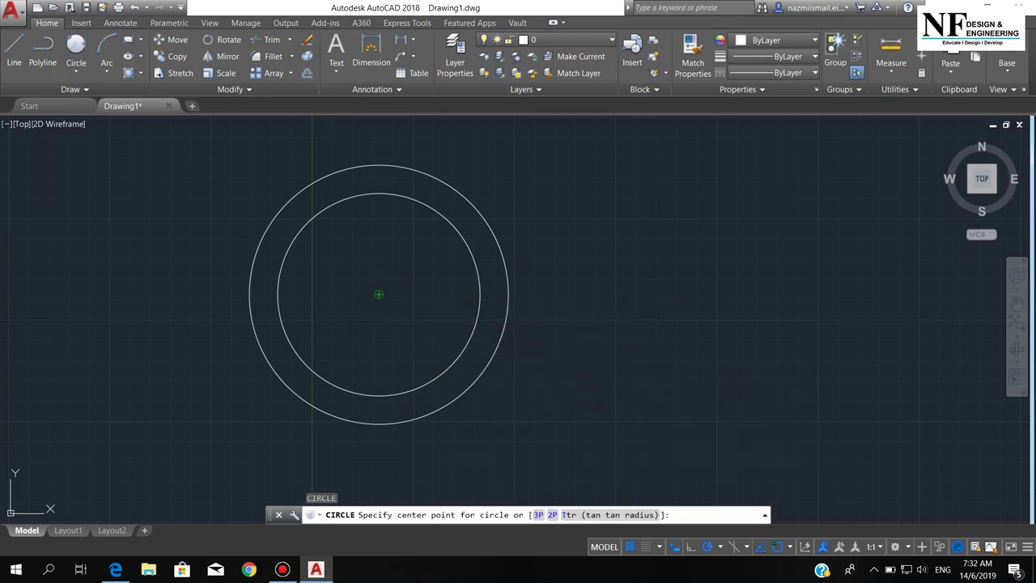
click(378, 294)
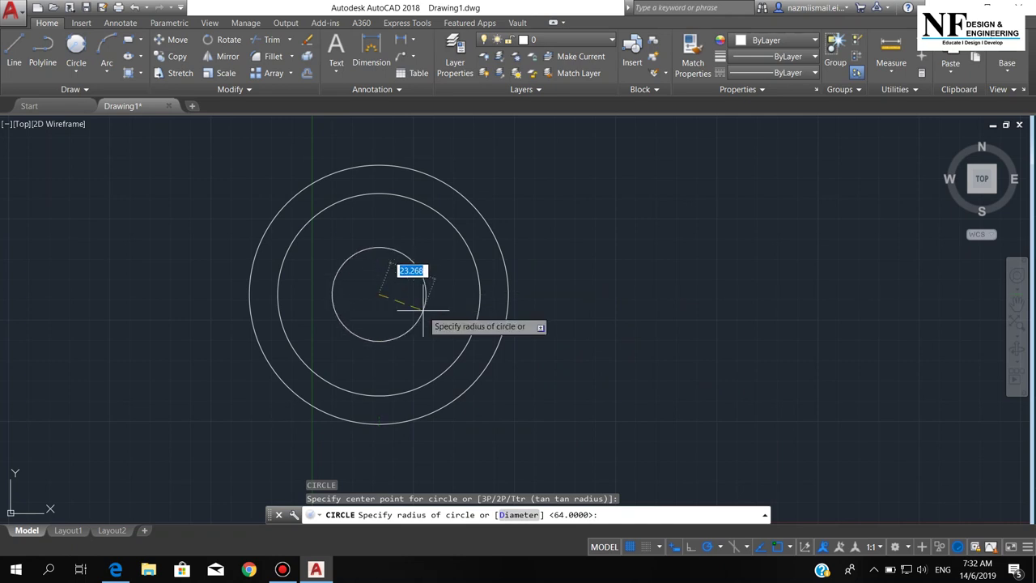
text(60)
key(Return)
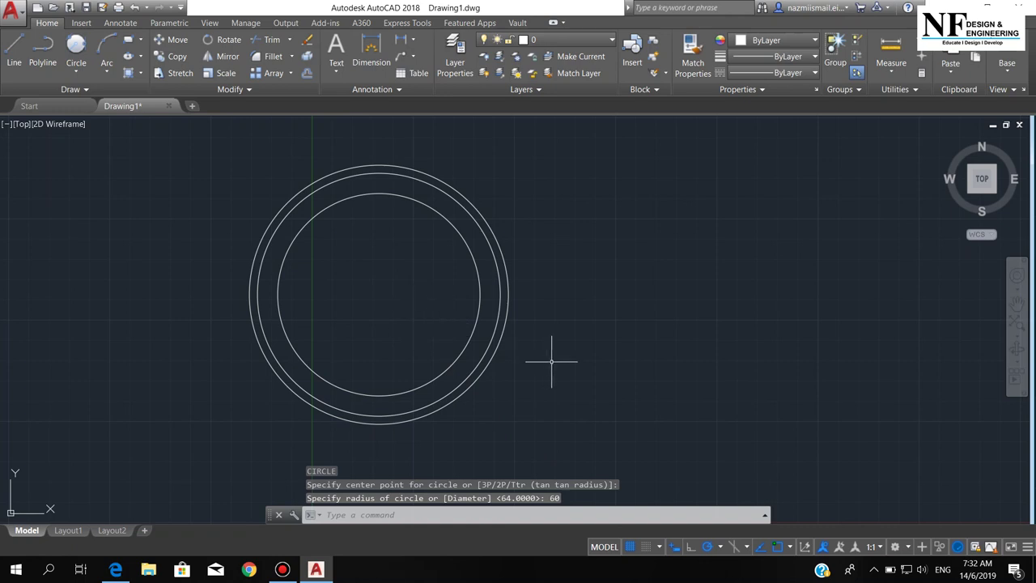
text(L)
key(Return)
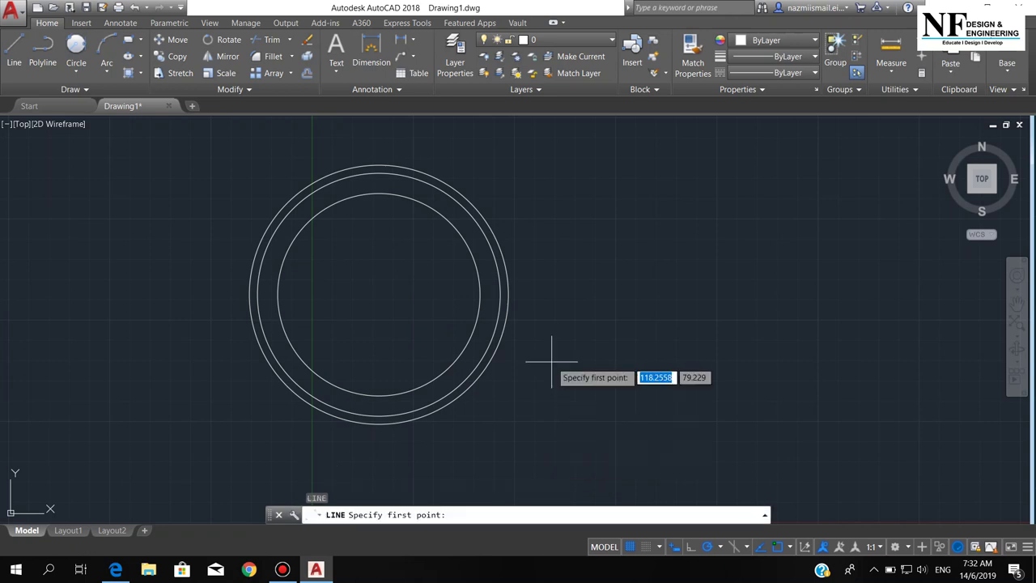
Step: Draw a 45° line from the circles' centre out past the outer circle
click(379, 293)
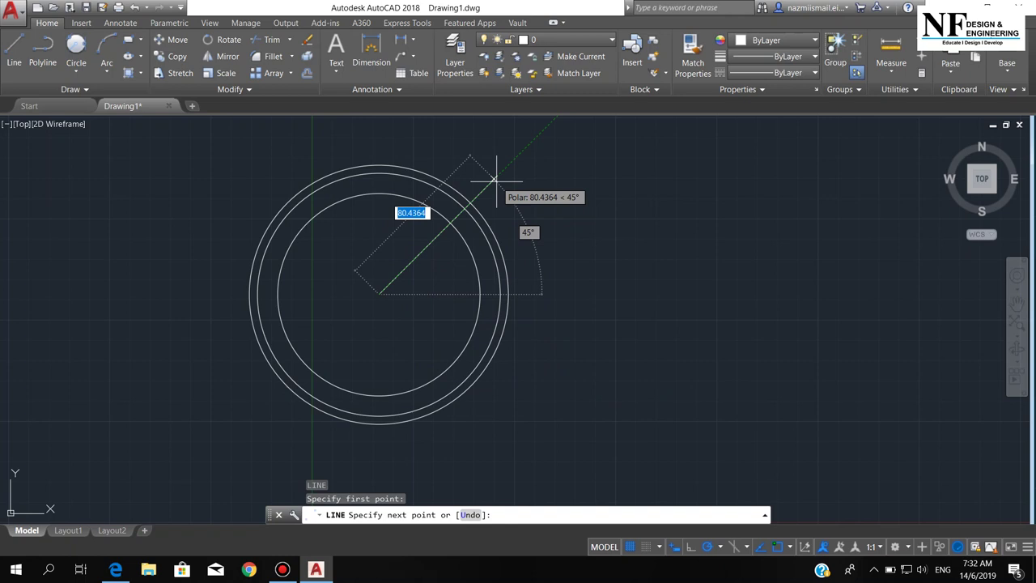
text(<)
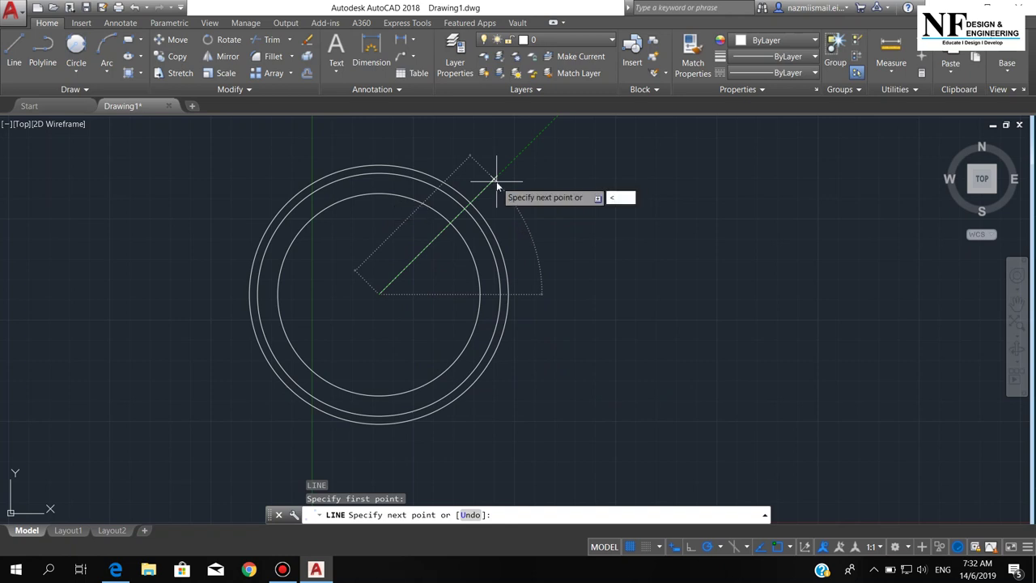
text(45)
key(Return)
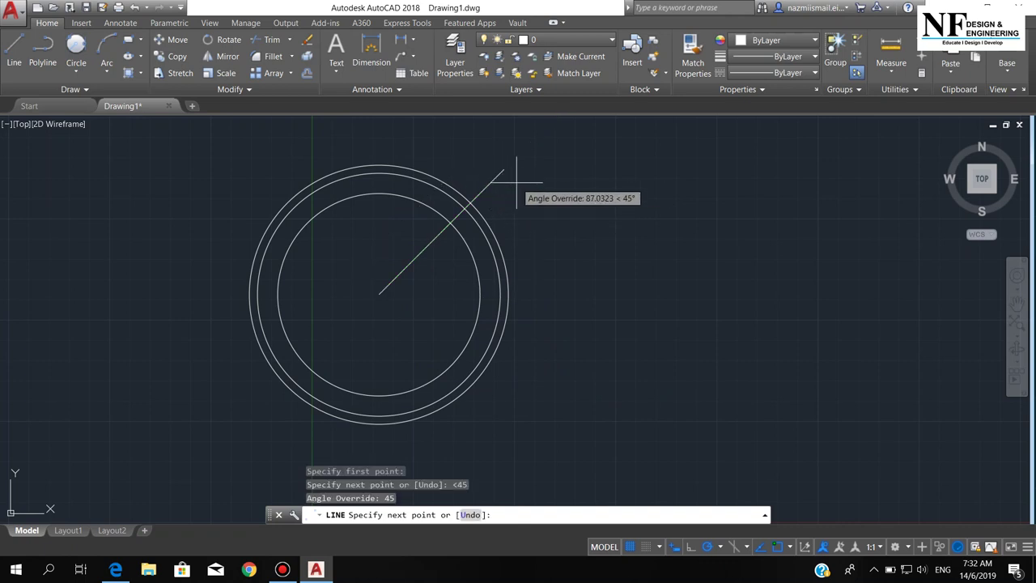
click(526, 190)
key(Return)
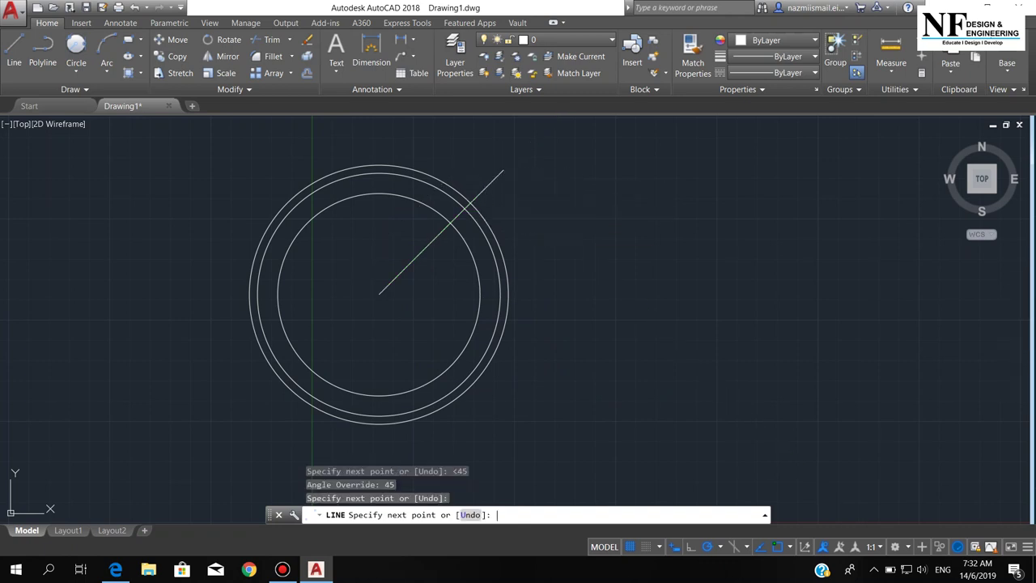
scroll(485, 180, up, 2)
scroll(446, 256, up, 1)
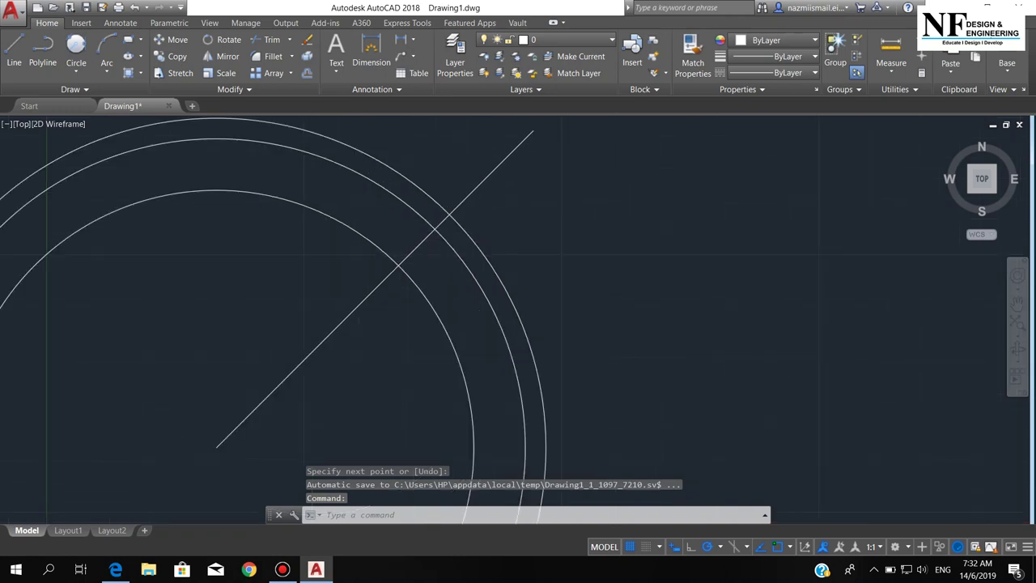
scroll(441, 237, up, 1)
text(c)
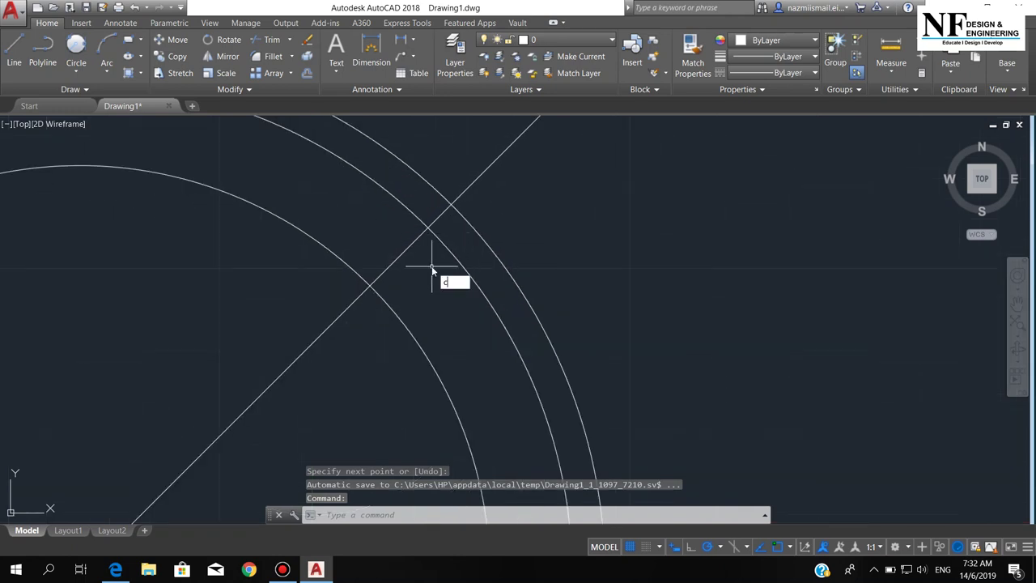
Step: Place concentric radius-7 and radius-13 circles where the line crosses the radius-60 circle
key(Return)
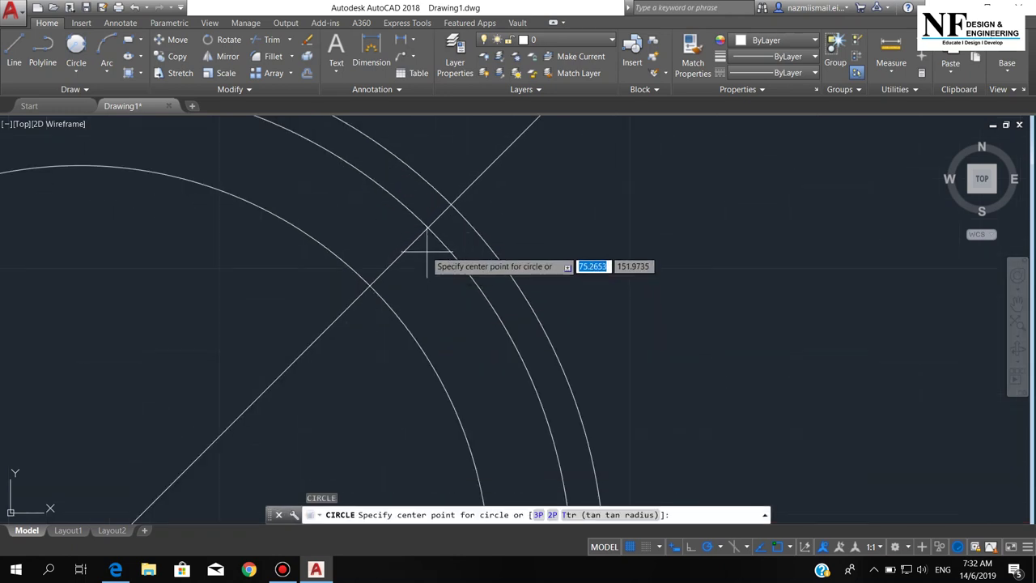
click(428, 227)
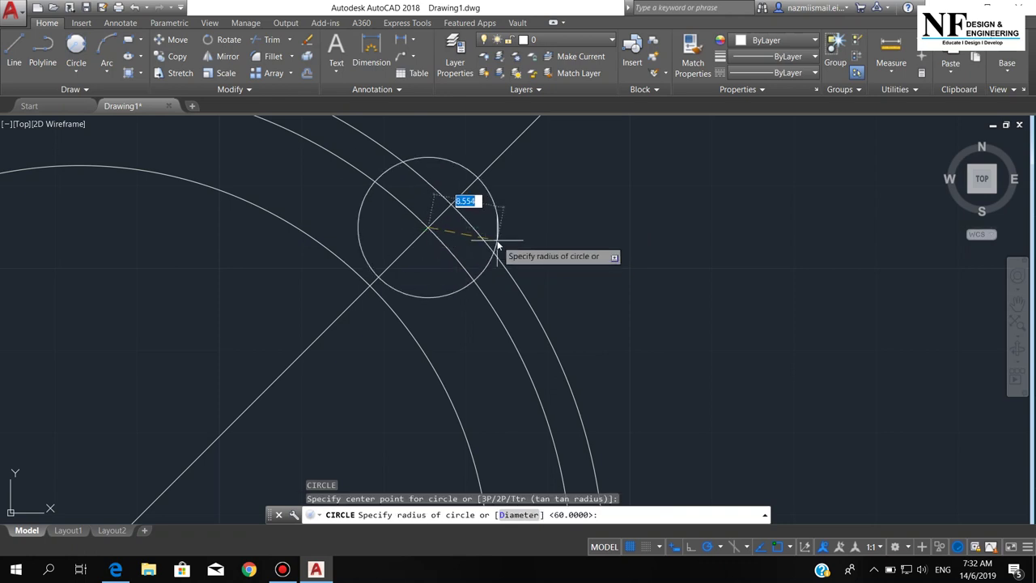
key(Return)
key(Return)
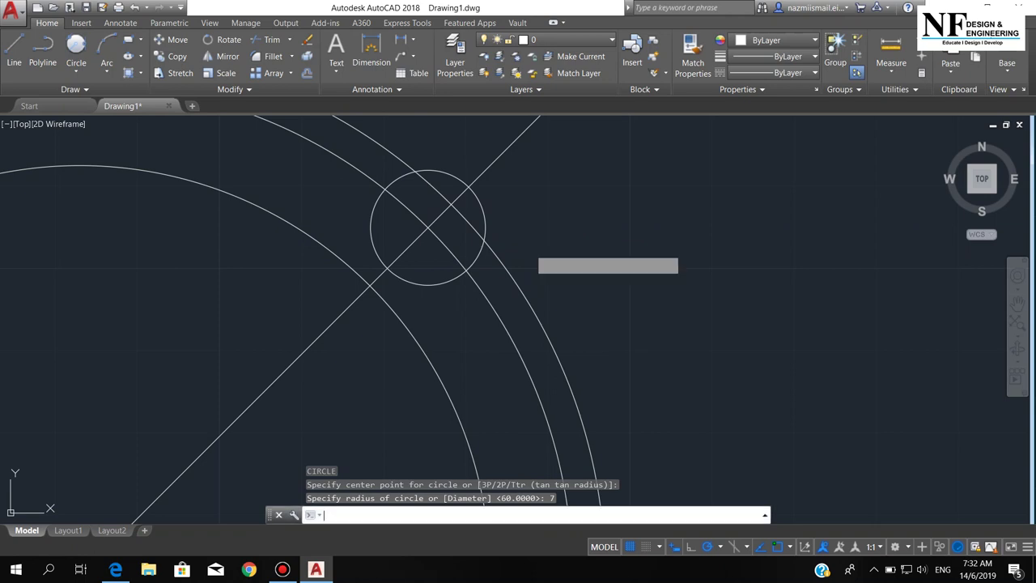
click(428, 227)
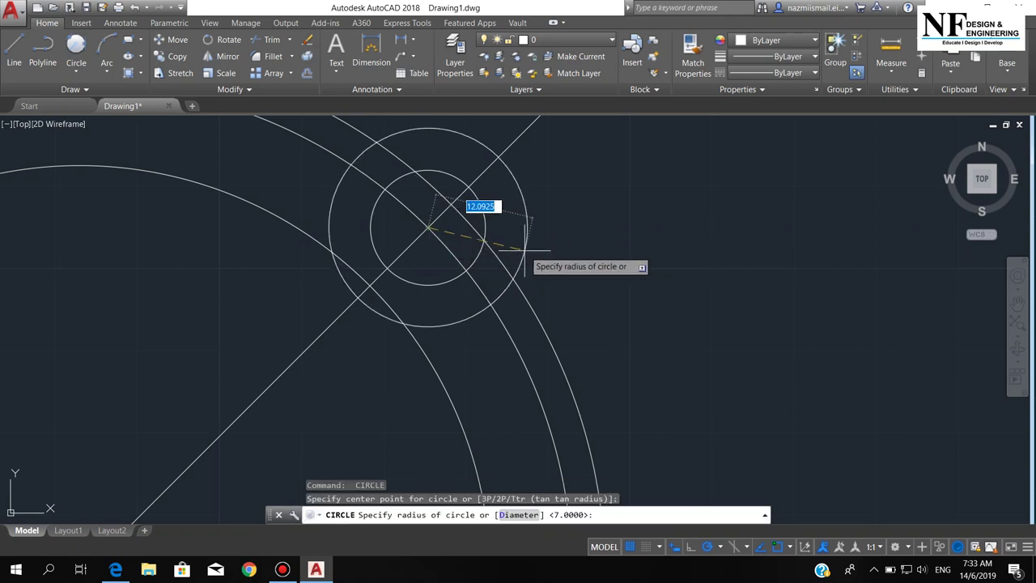
text(13)
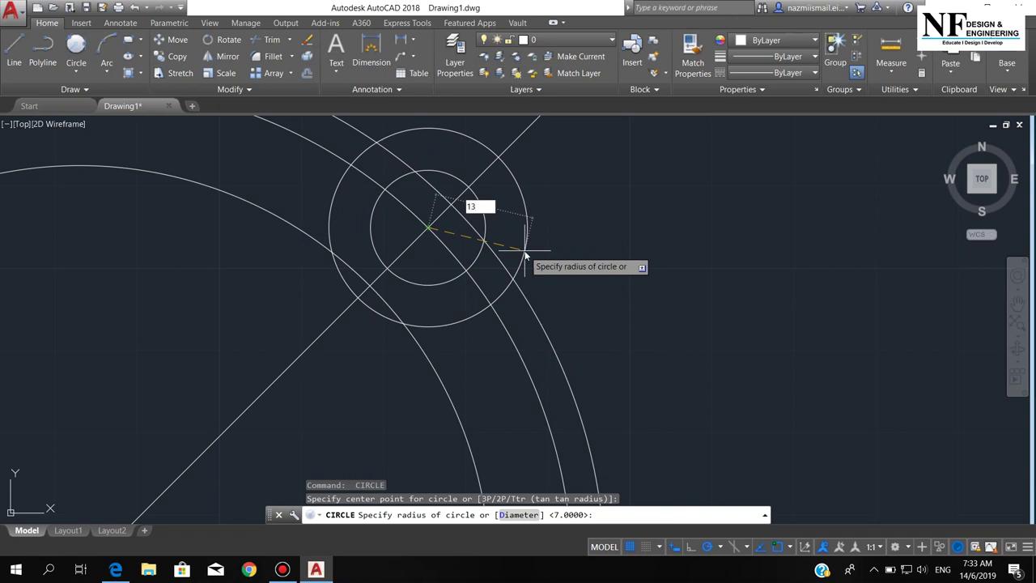
key(Return)
scroll(524, 255, down, 4)
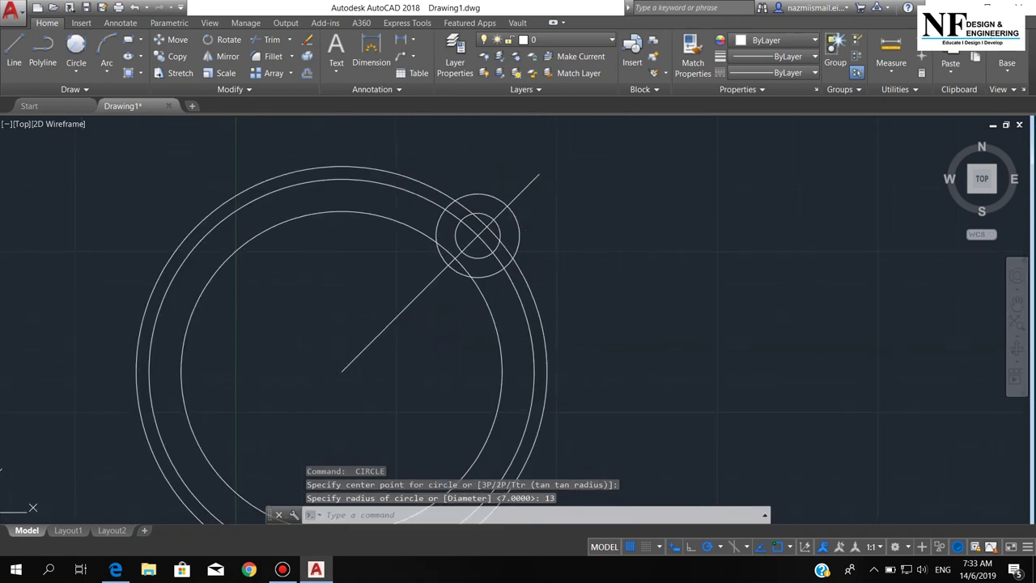
scroll(478, 295, down, 2)
scroll(469, 308, down, 2)
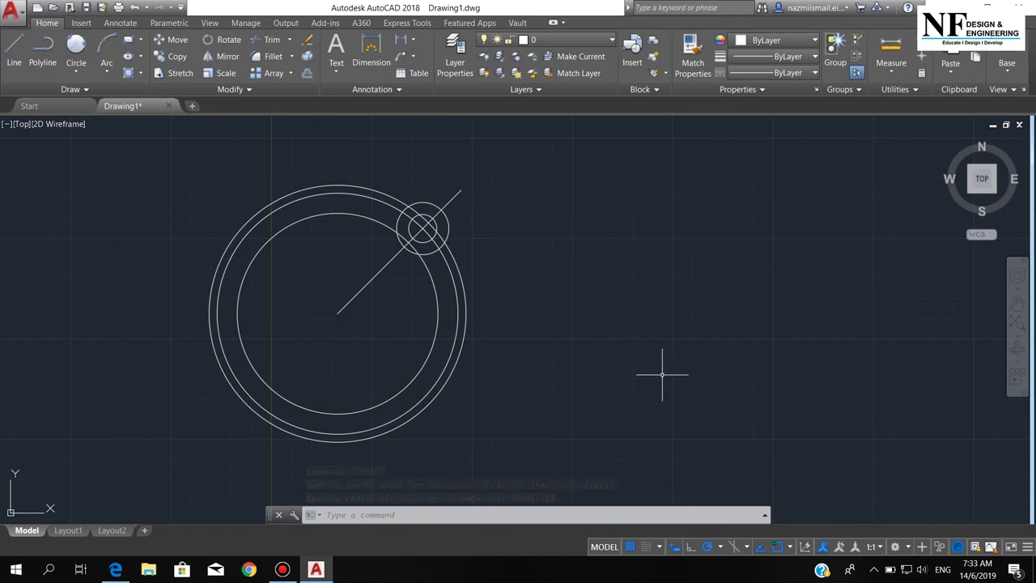
Step: From the ring's centre, draw a 170-unit horizontal segment right, then a 40-unit segment down
text(l)
key(Return)
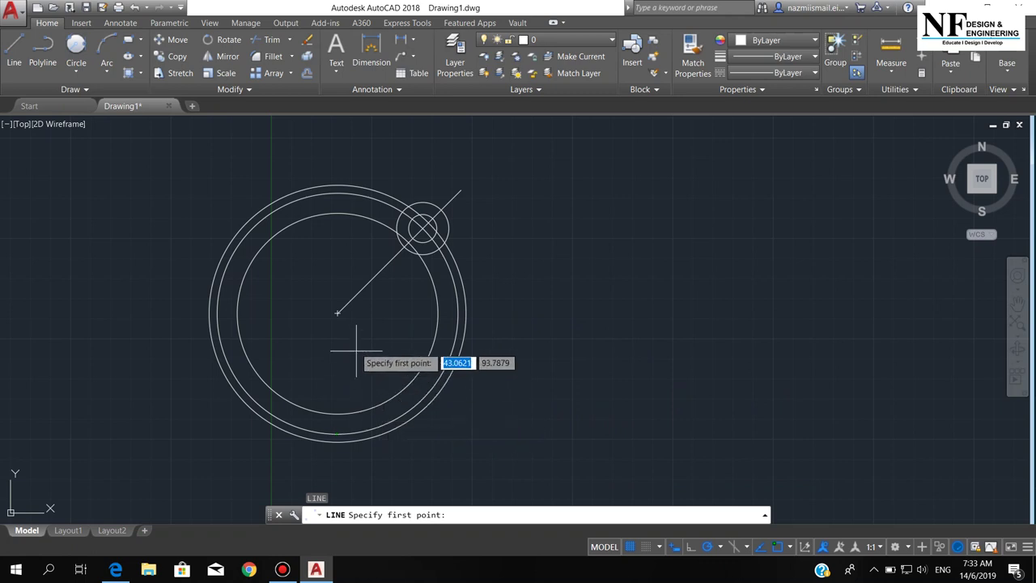
click(338, 312)
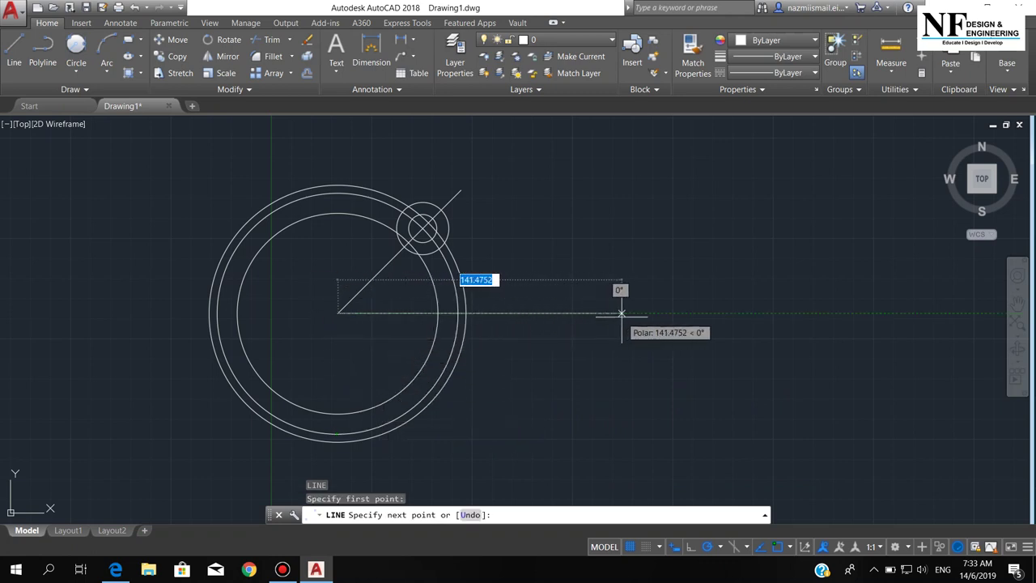
text(170)
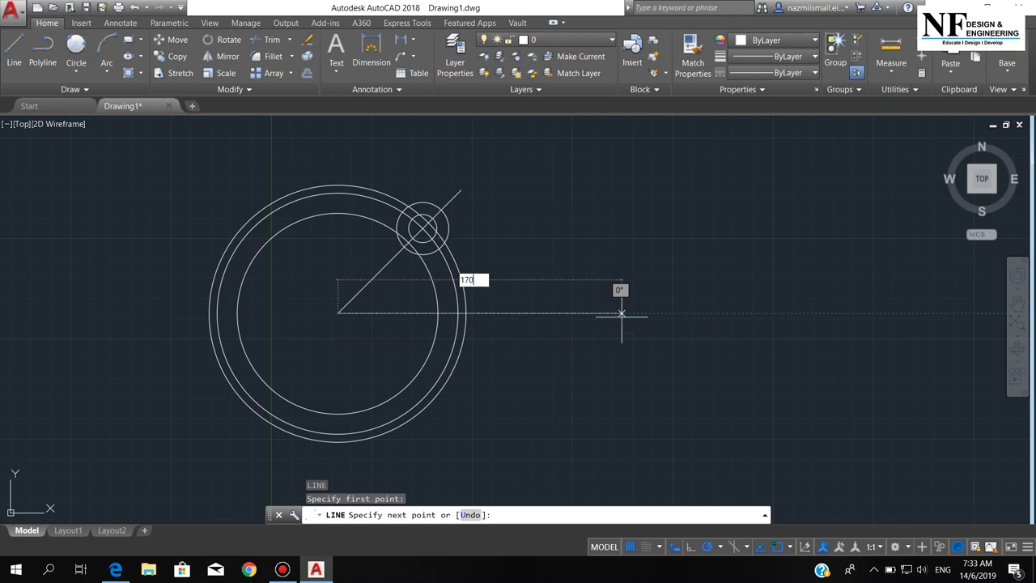
key(Return)
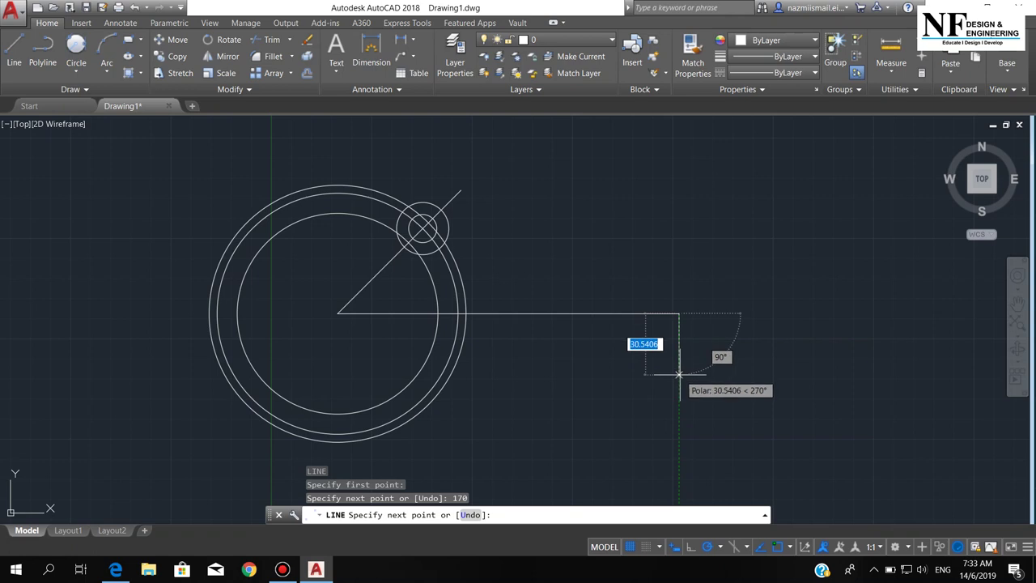
text(40)
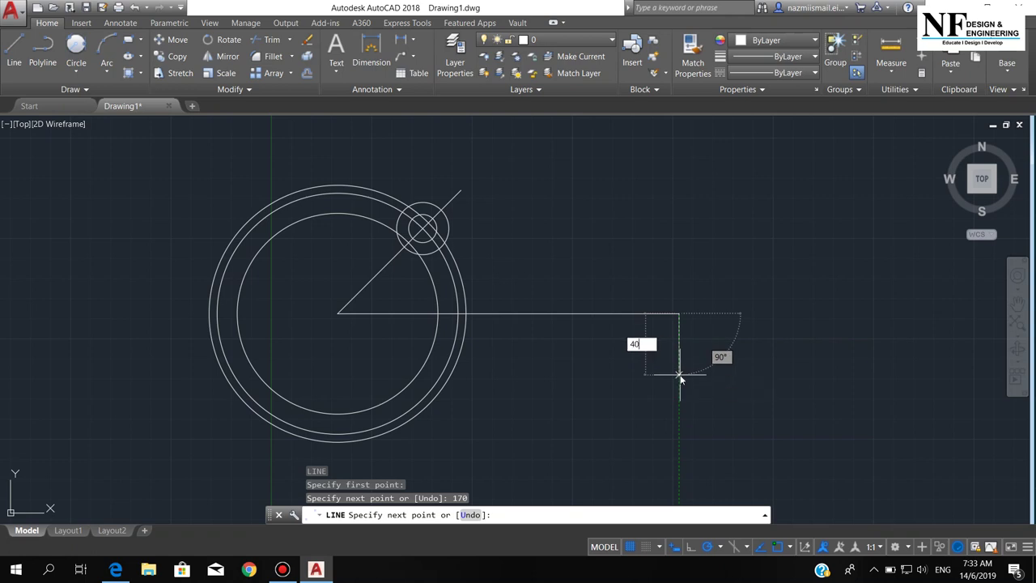
key(Return)
key(Escape)
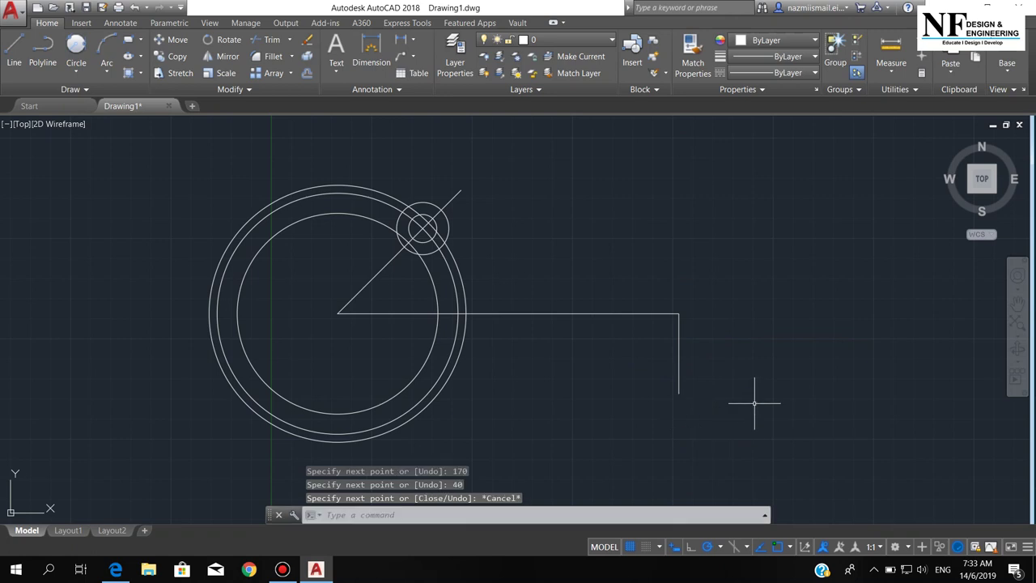
Step: Draw concentric radius-10 and radius-22 circles at the guide line's lower end
text(c)
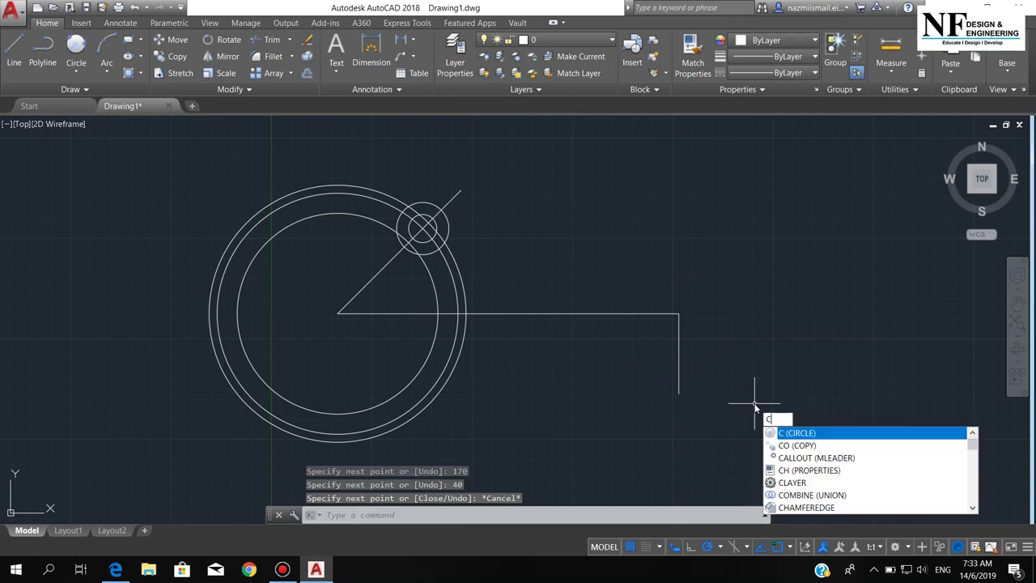
key(Return)
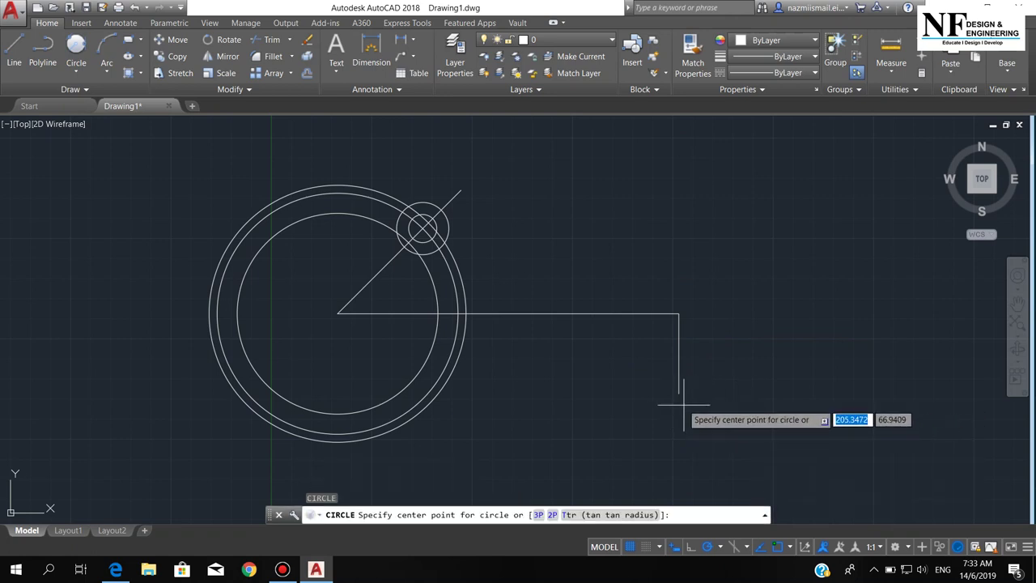
click(679, 392)
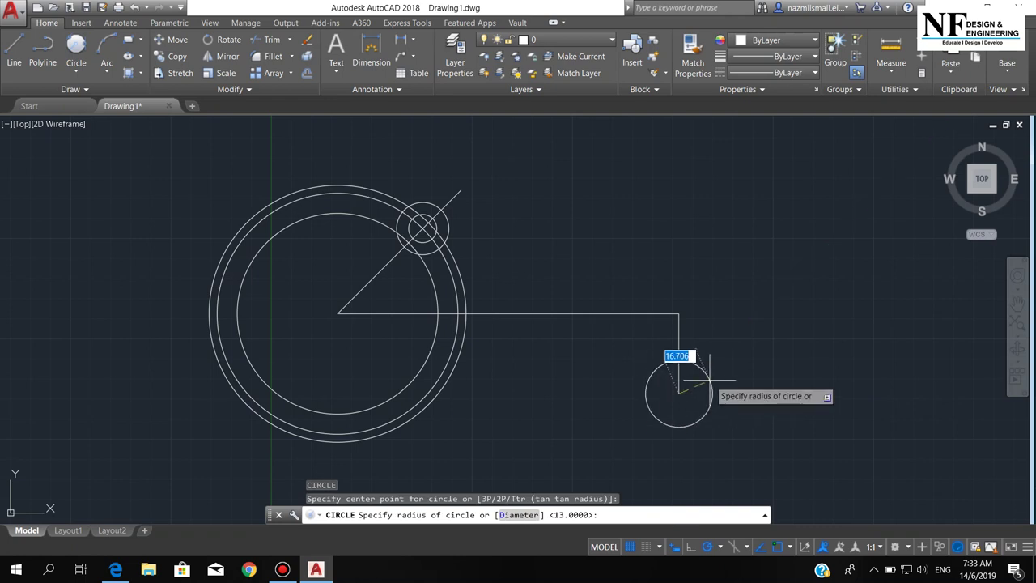
text(10)
key(Return)
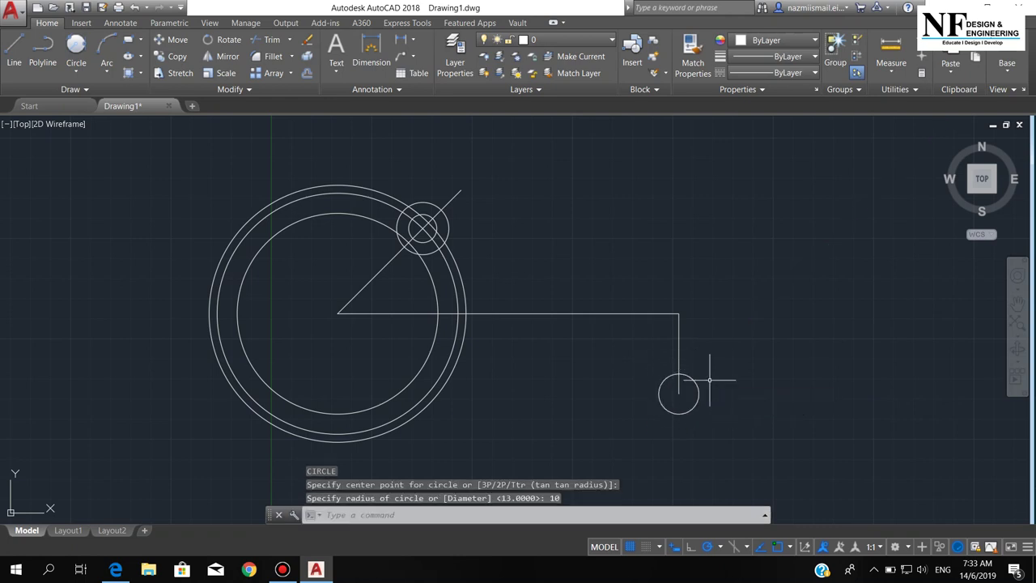
key(Return)
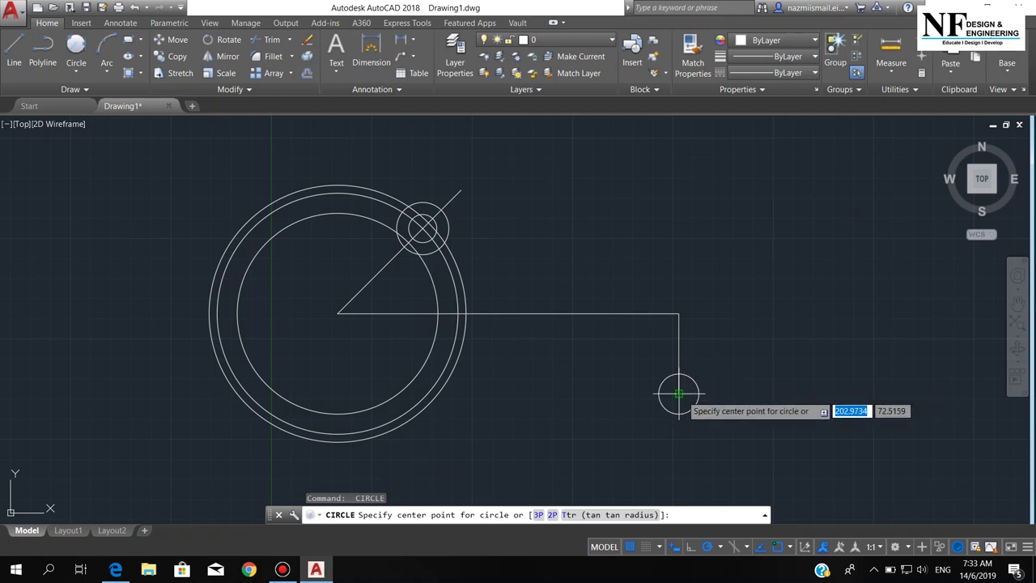
click(678, 394)
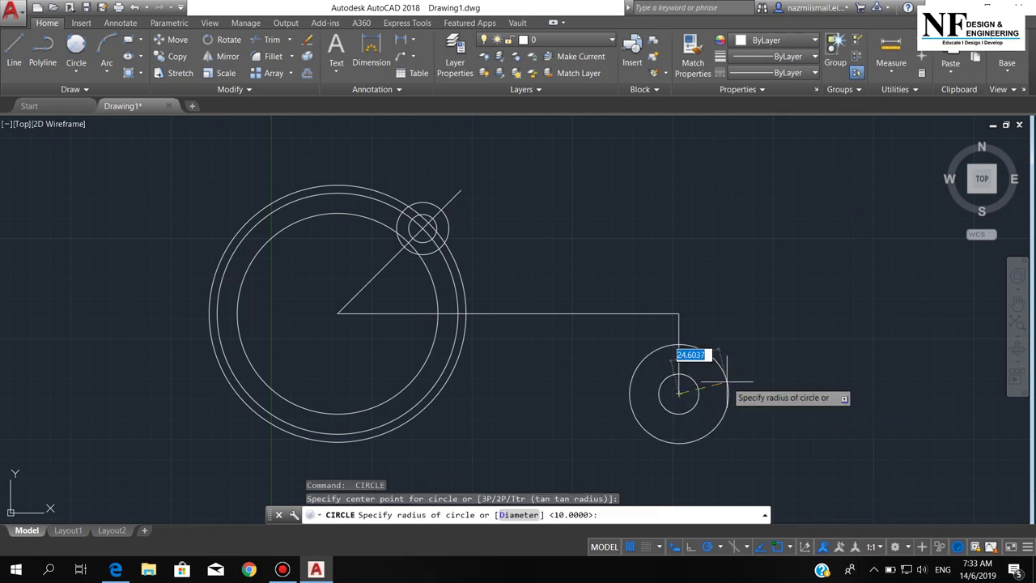
text(22)
key(Return)
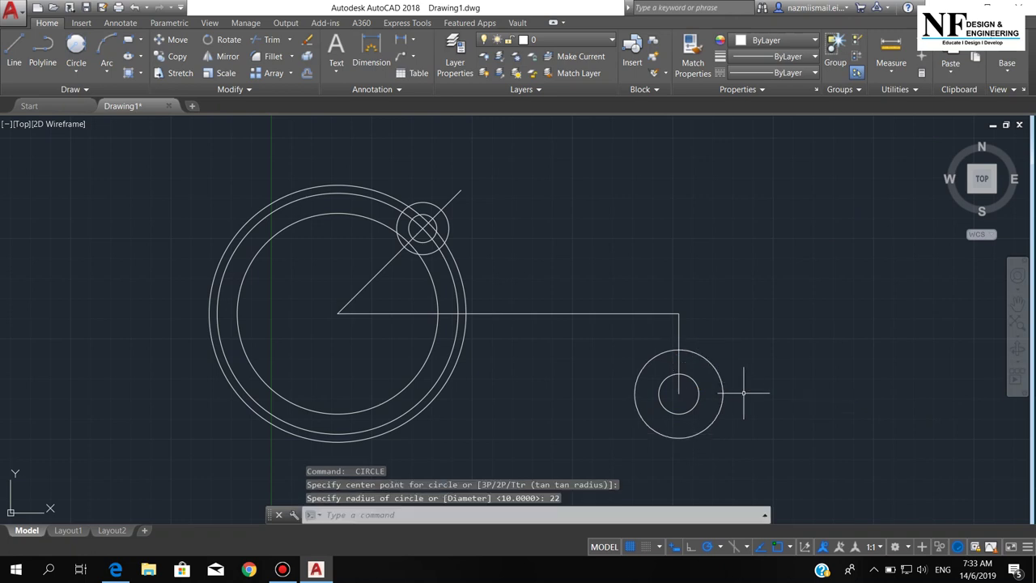
Step: Erase the two guide lines
click(703, 327)
click(605, 279)
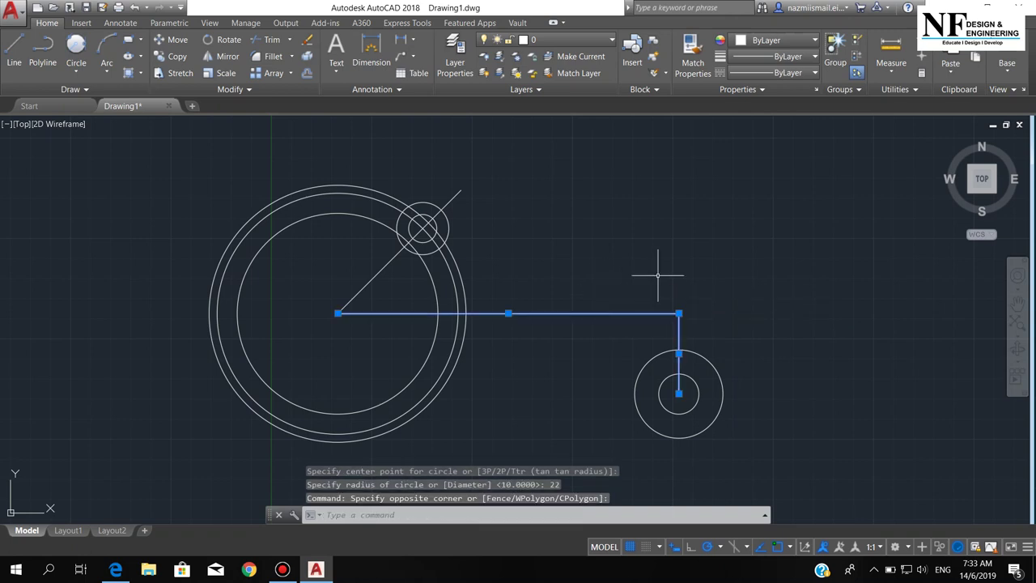
key(Delete)
Step: Draw a guide line from the boss centre, 62 units left then 16 units up
text(l)
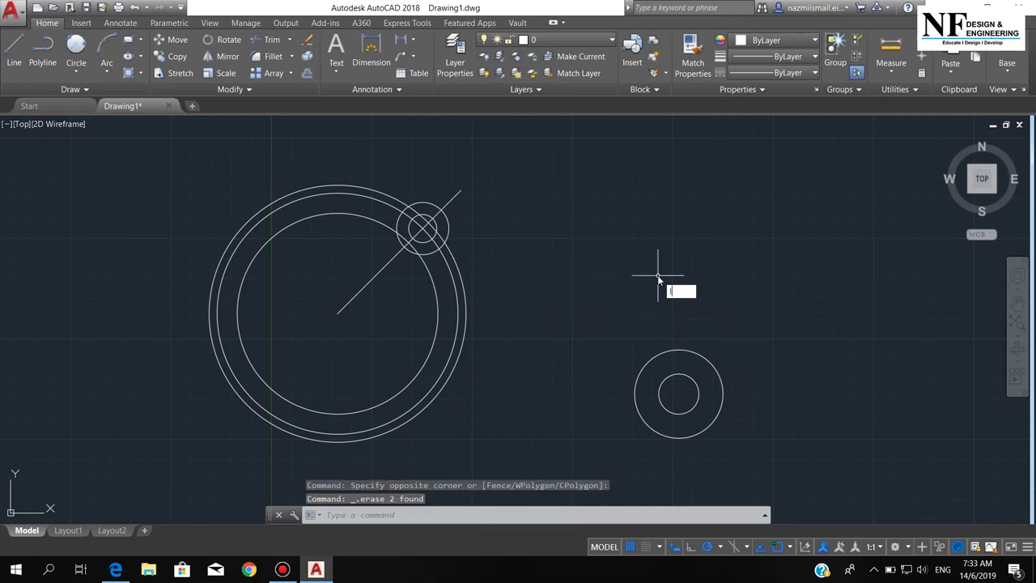
key(Return)
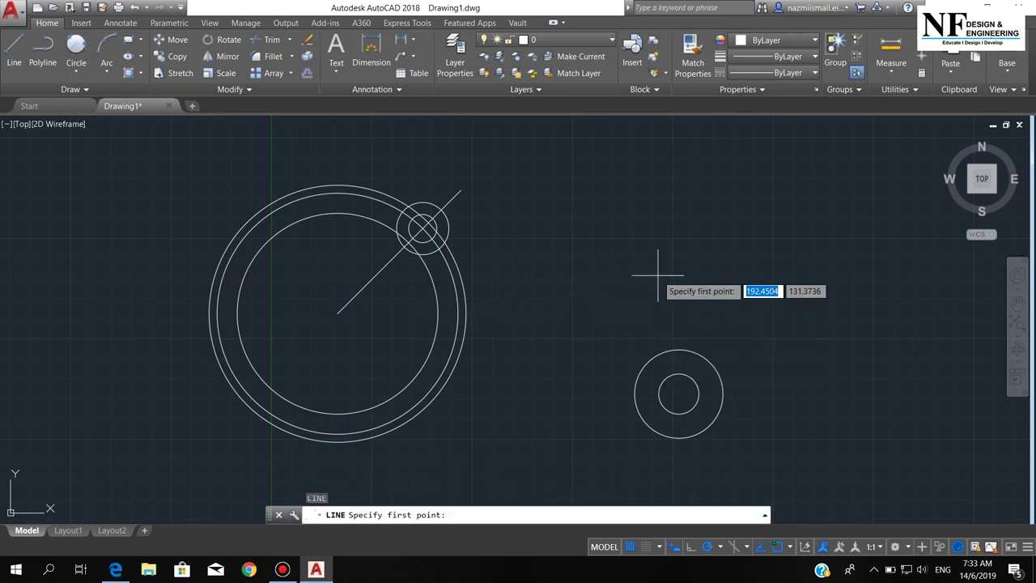
click(678, 393)
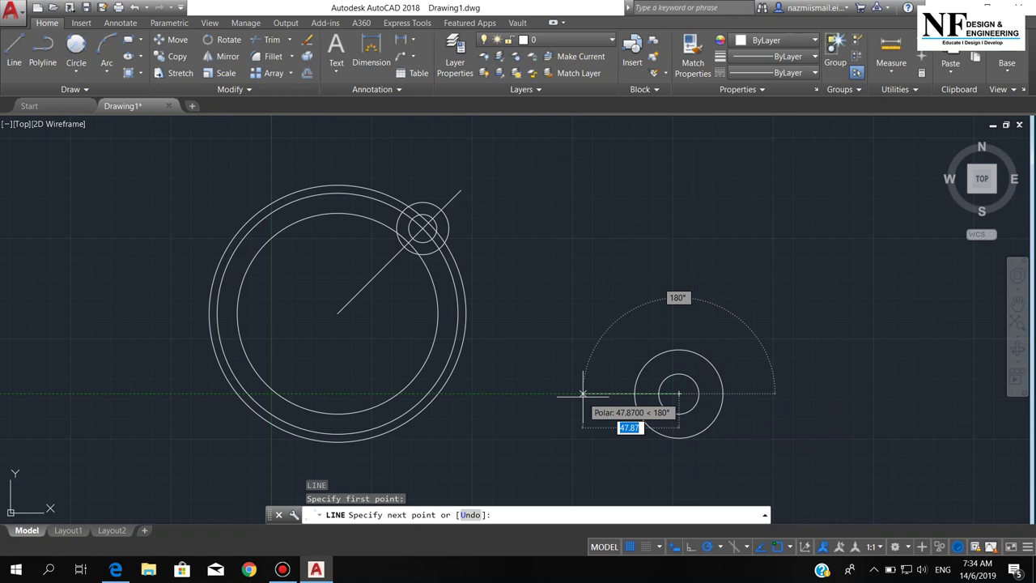
text(62)
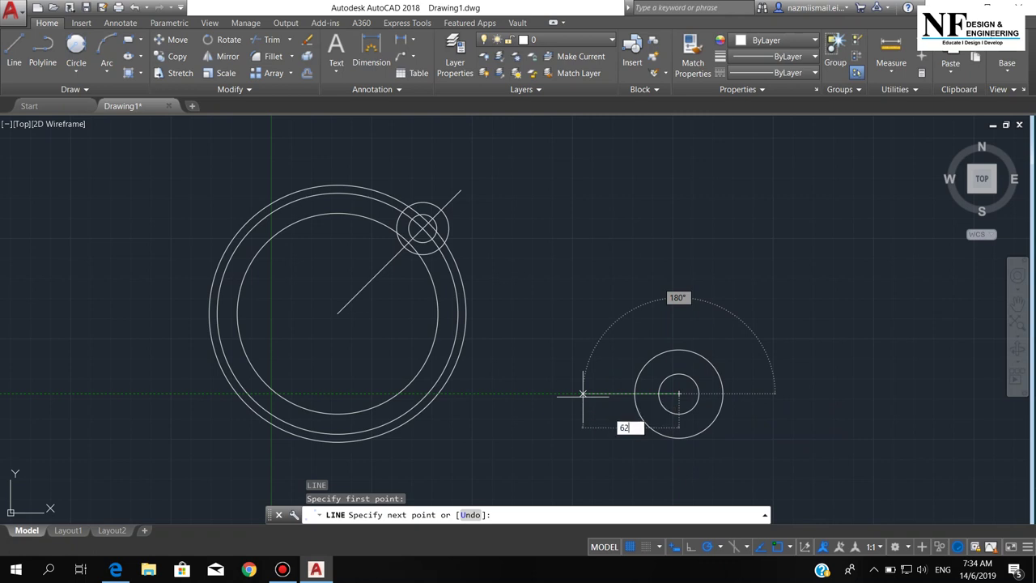
key(Return)
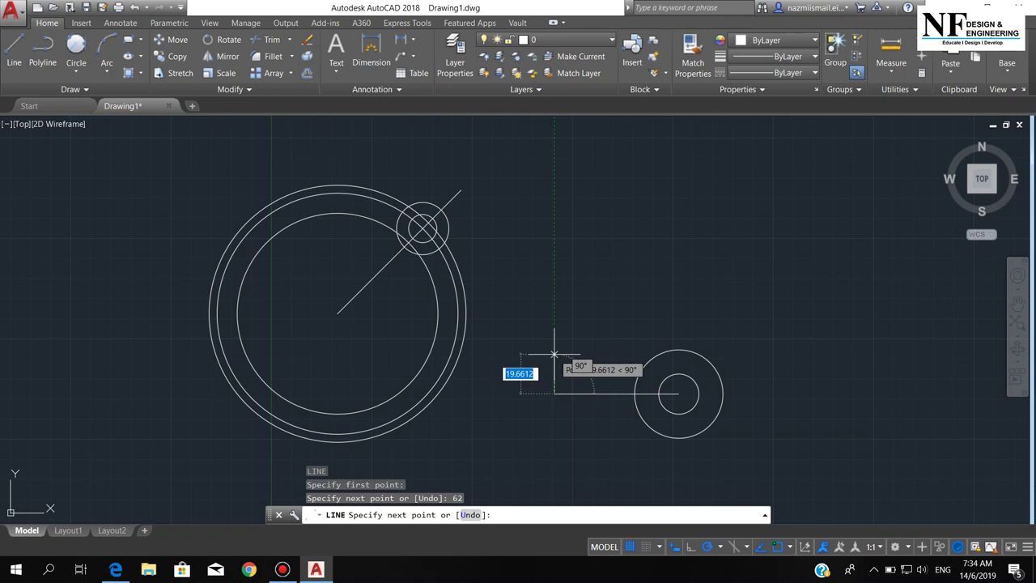
key(BackSpace)
key(Return)
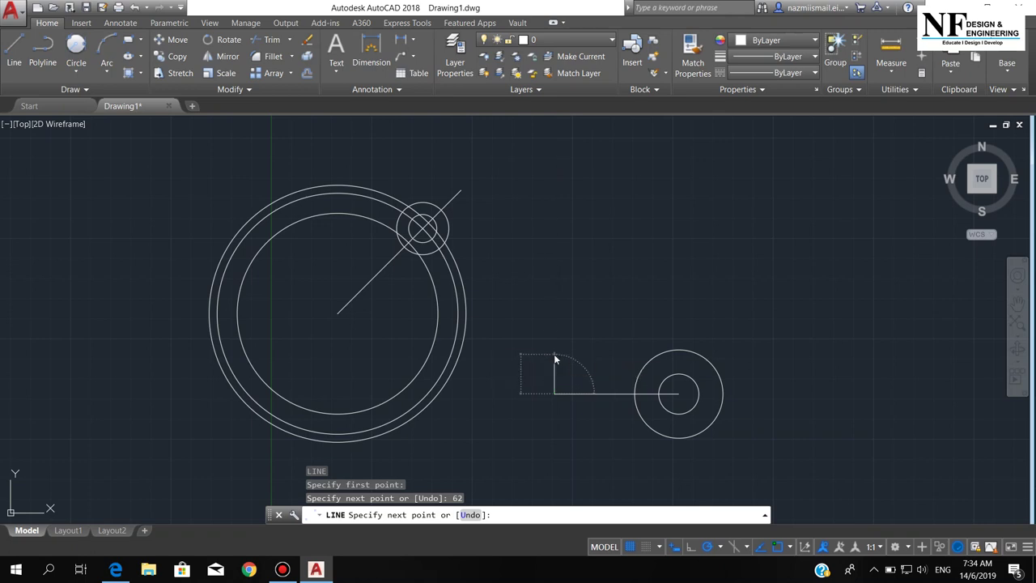
key(Escape)
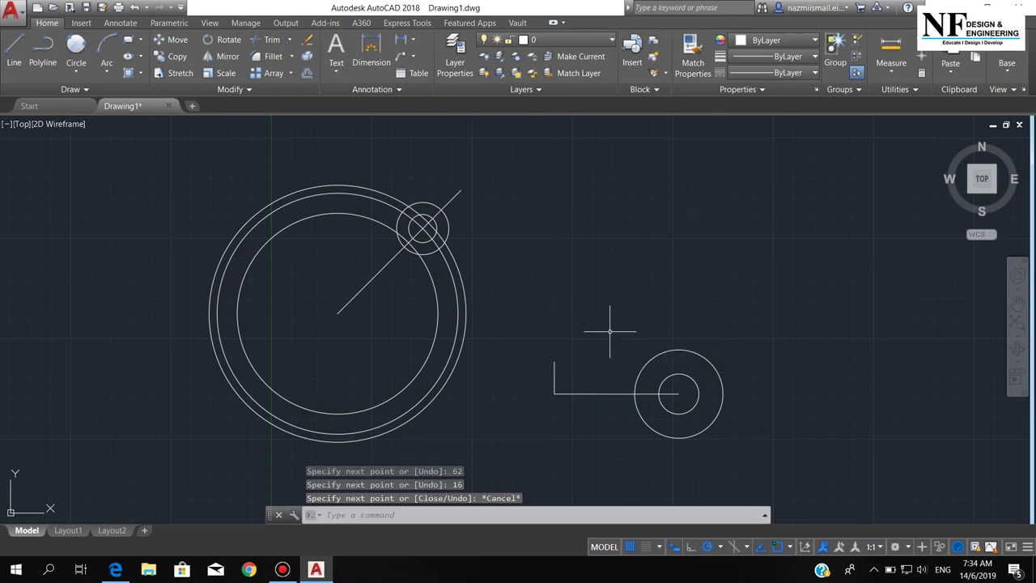
Step: Draw a radius-10 circle at the guide line's upper end
text(c)
key(Return)
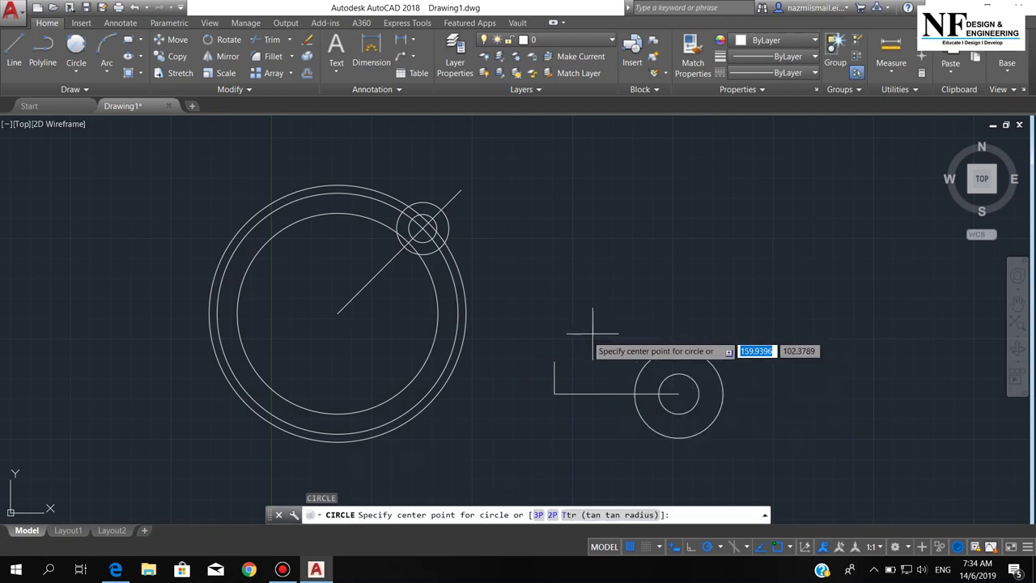
click(554, 361)
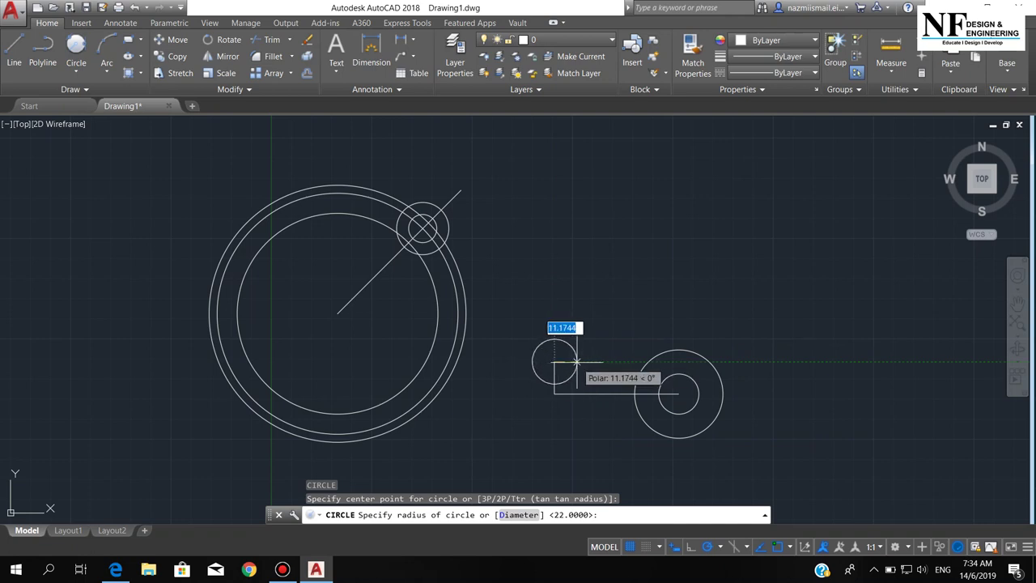
key(BackSpace)
text(10)
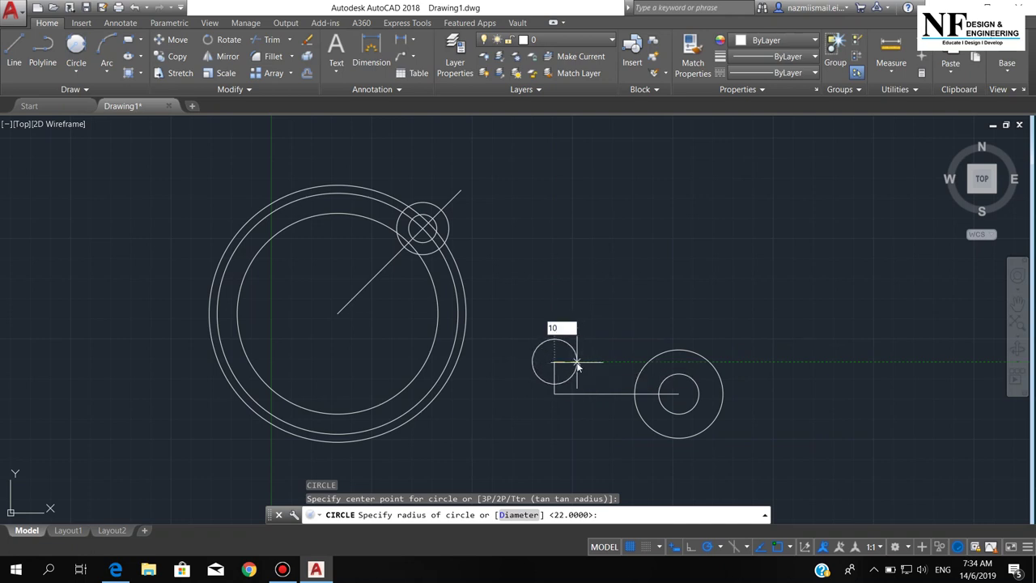
key(Return)
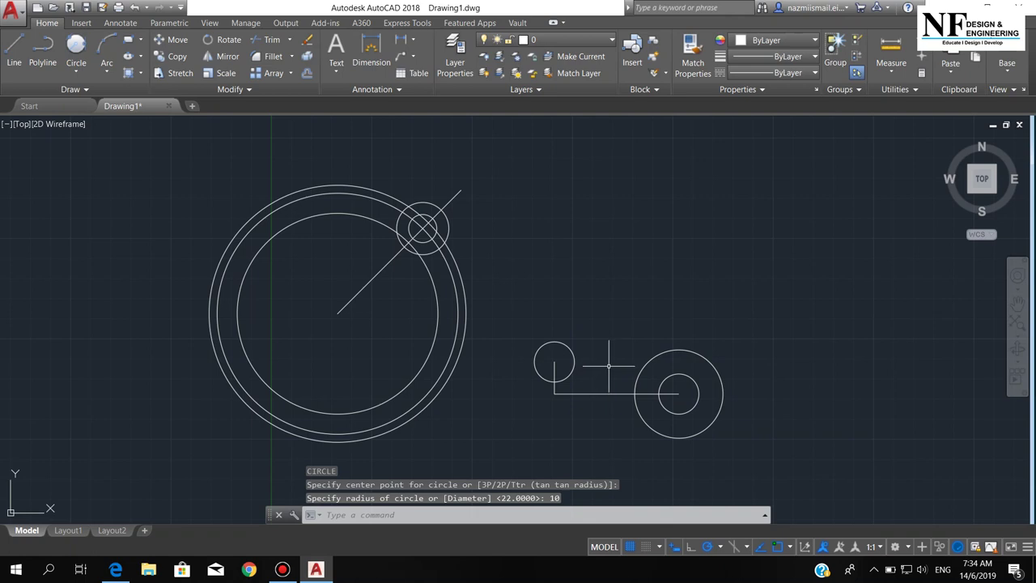
Step: Erase the two construction lines and recentre the view
click(578, 402)
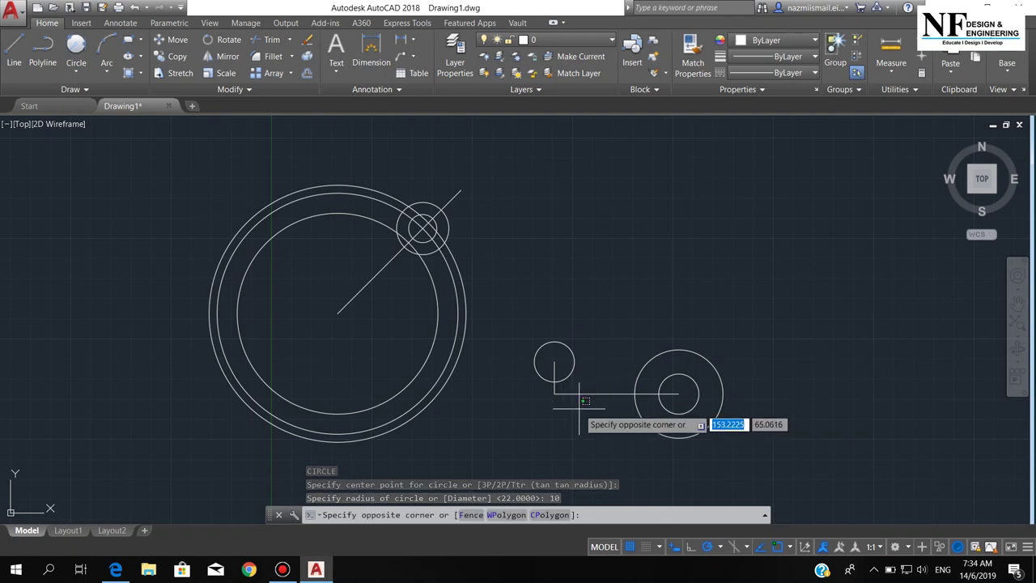
click(550, 383)
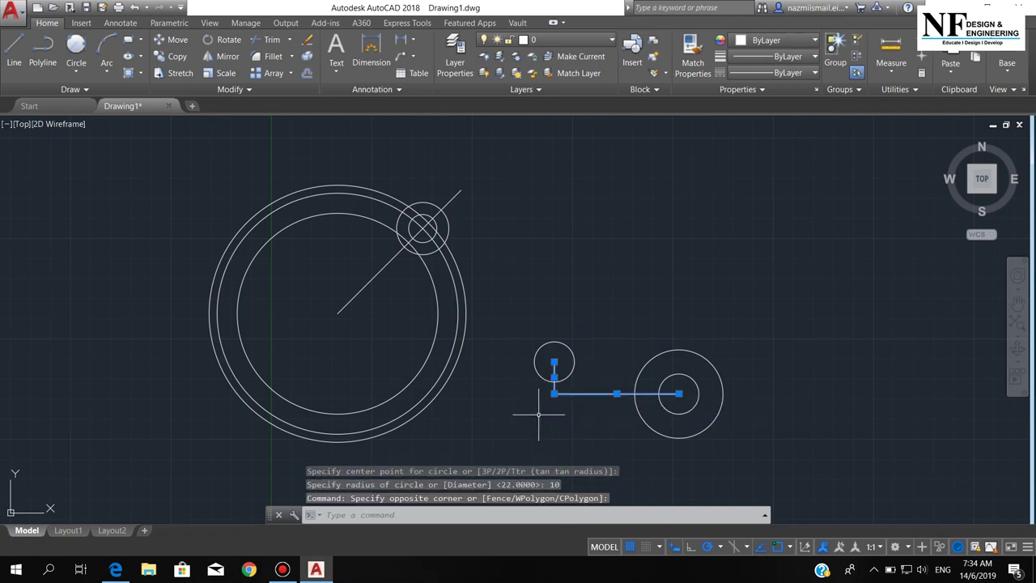
key(Delete)
middle_drag(546, 418, 575, 294)
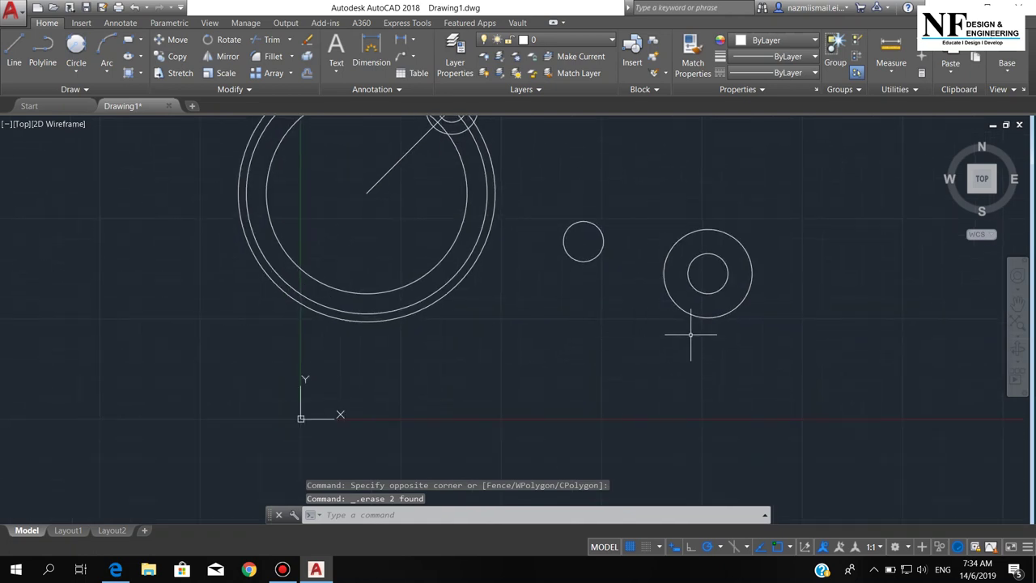
Step: Turn on the Quadrant object snap for a new line
scroll(596, 332, down, 2)
scroll(526, 348, up, 2)
scroll(524, 332, down, 2)
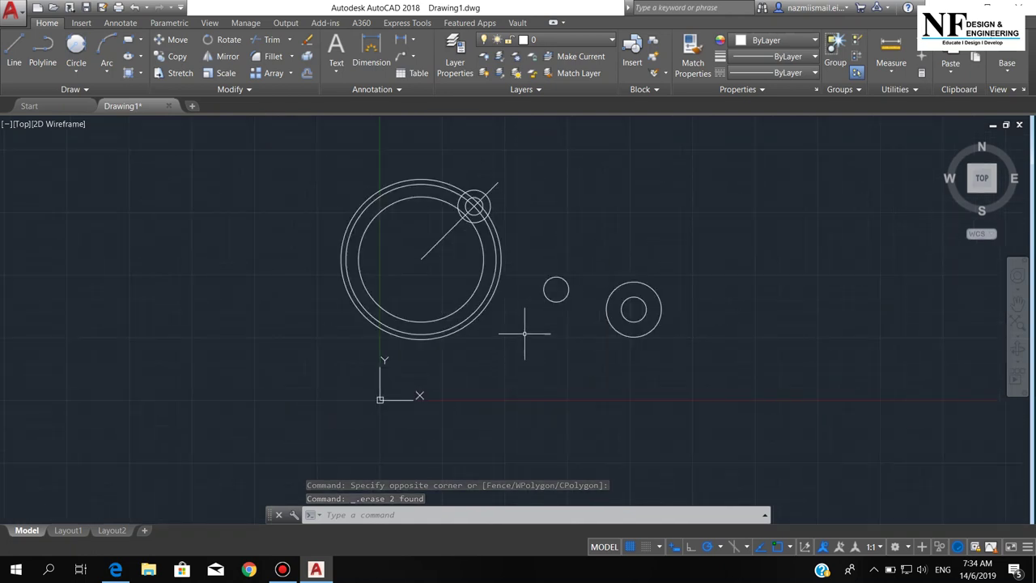
scroll(524, 333, up, 2)
key(Return)
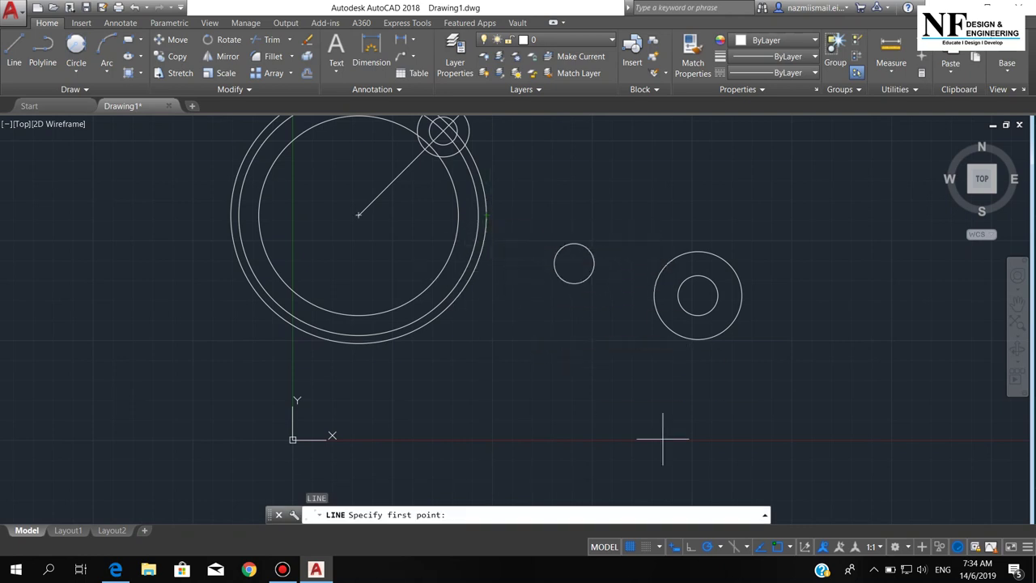
click(791, 547)
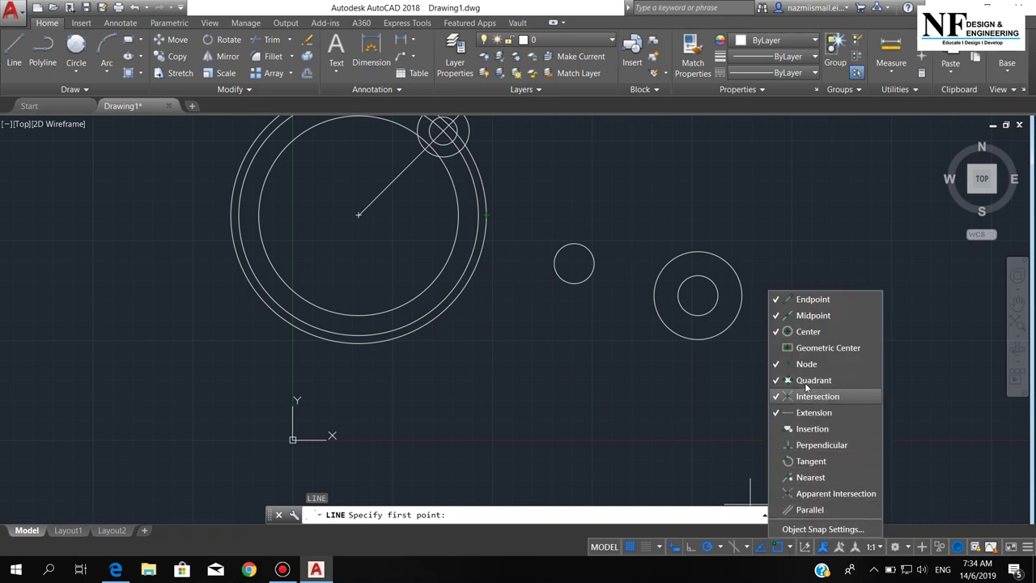
click(651, 379)
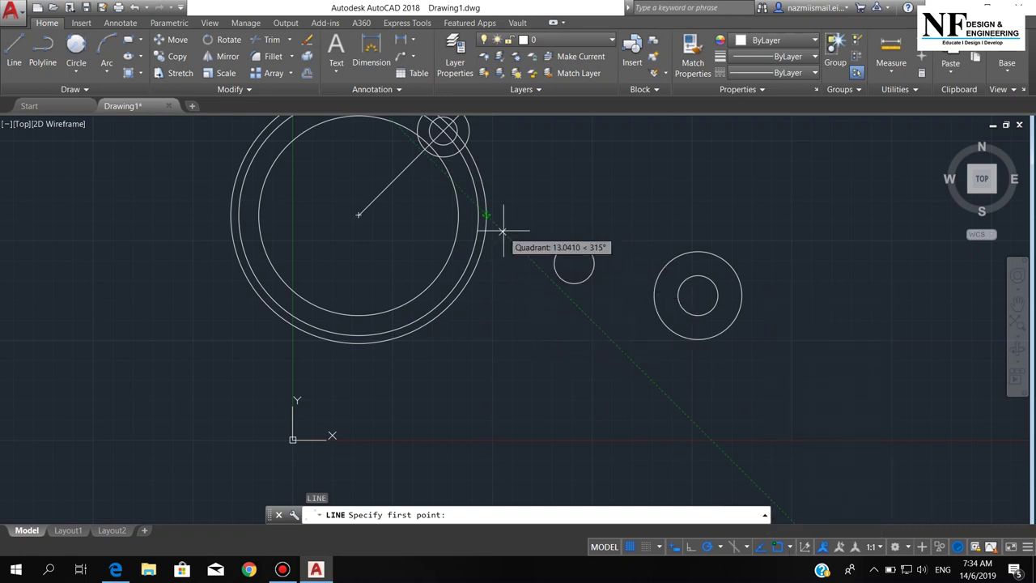
Step: Draw a 73-unit vertical line down from the outer circle's right quadrant
click(484, 211)
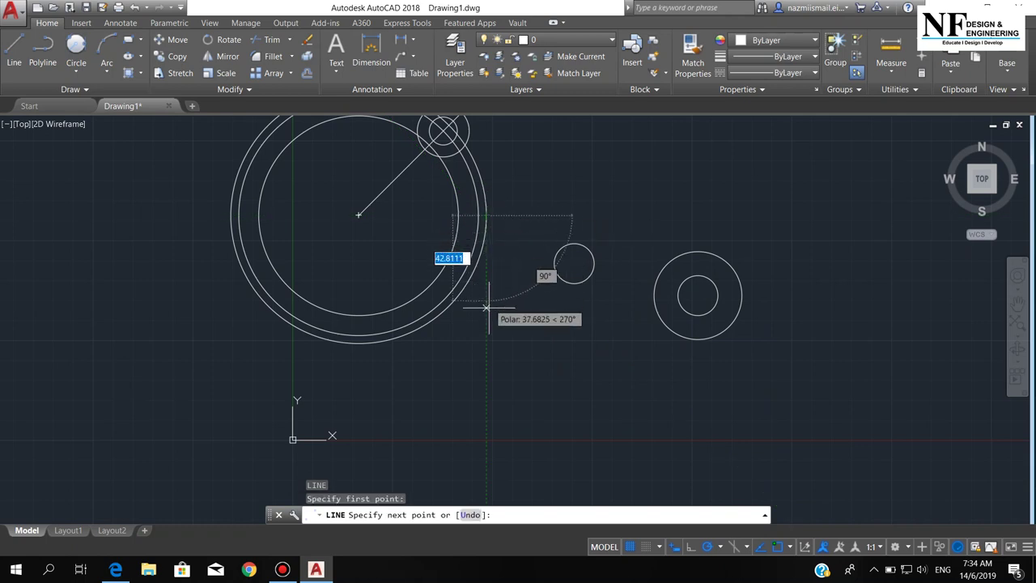
middle_drag(488, 329, 483, 293)
scroll(483, 293, down, 2)
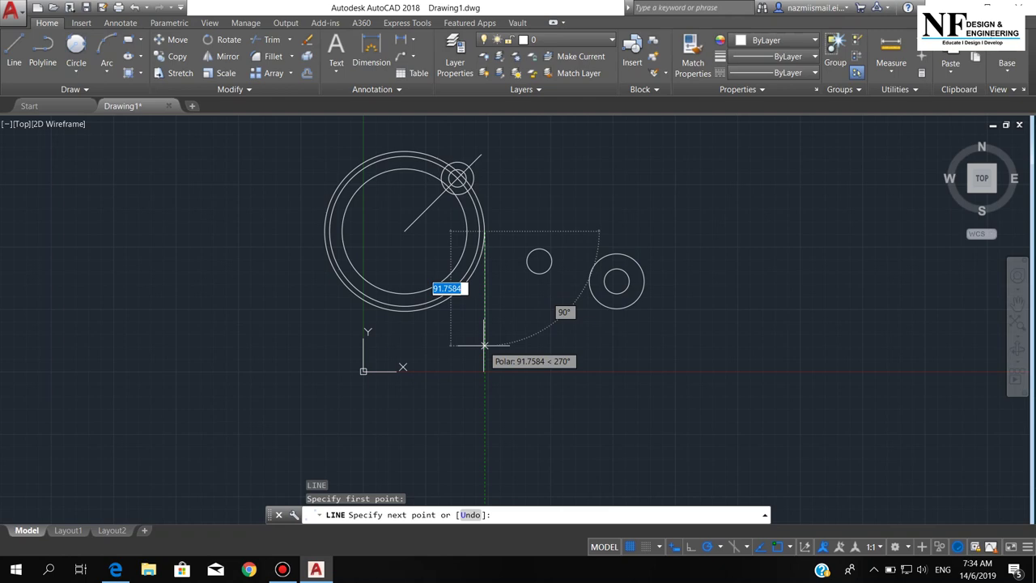
text(73)
key(Return)
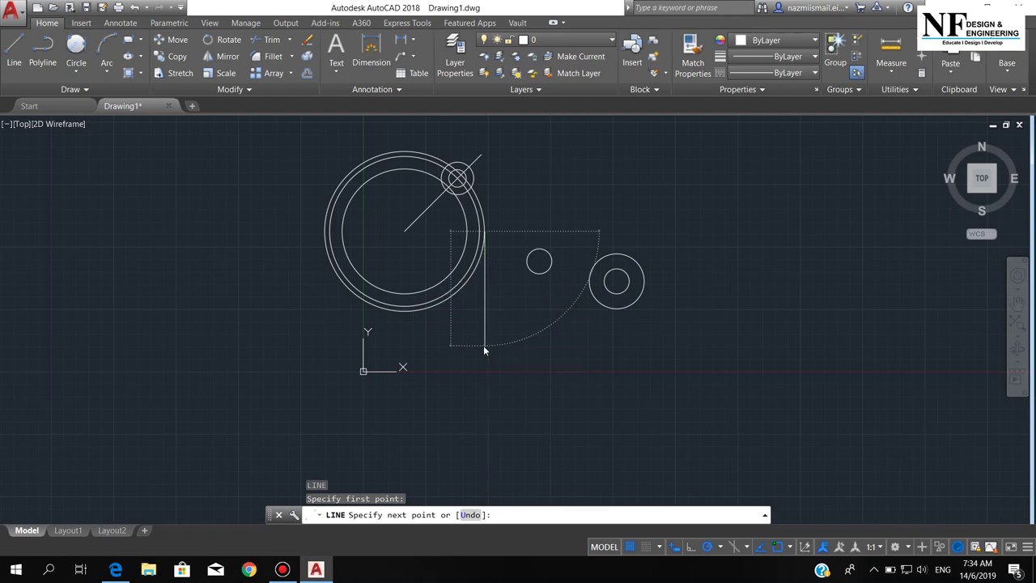
key(Return)
text(REC)
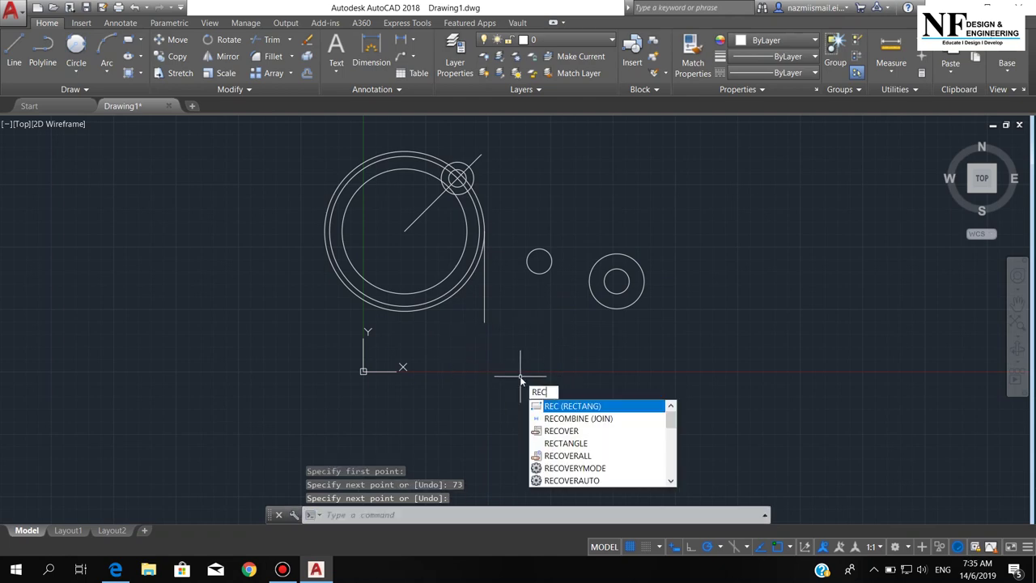
Step: Draw a 72 by 24 rectangle below the drawing
key(Return)
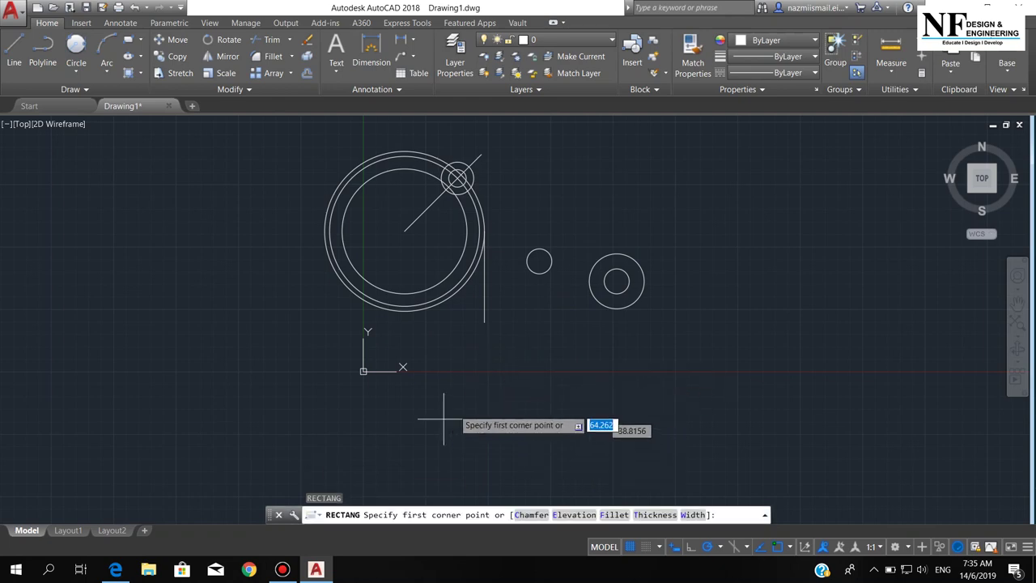
click(444, 418)
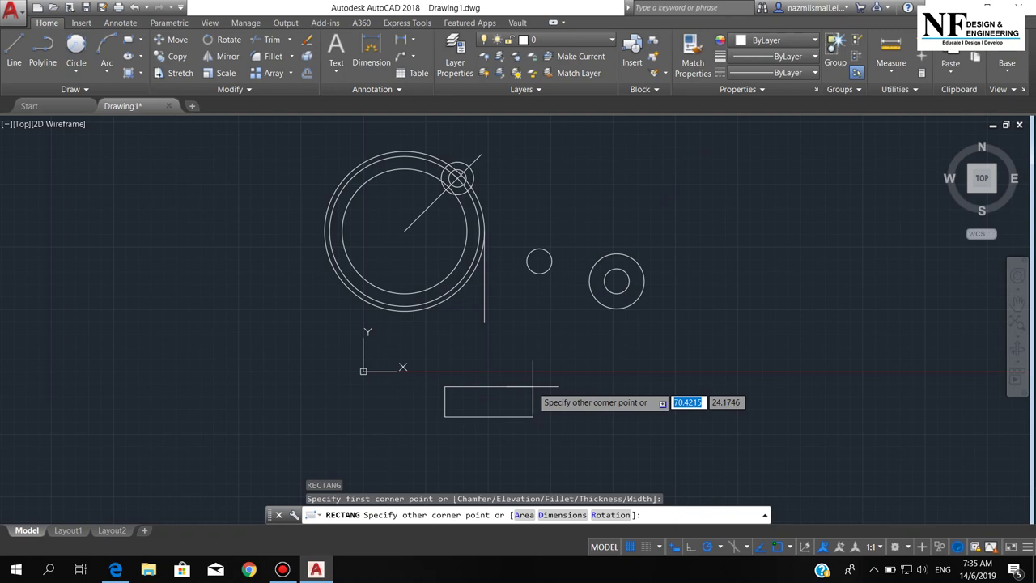
key(Tab)
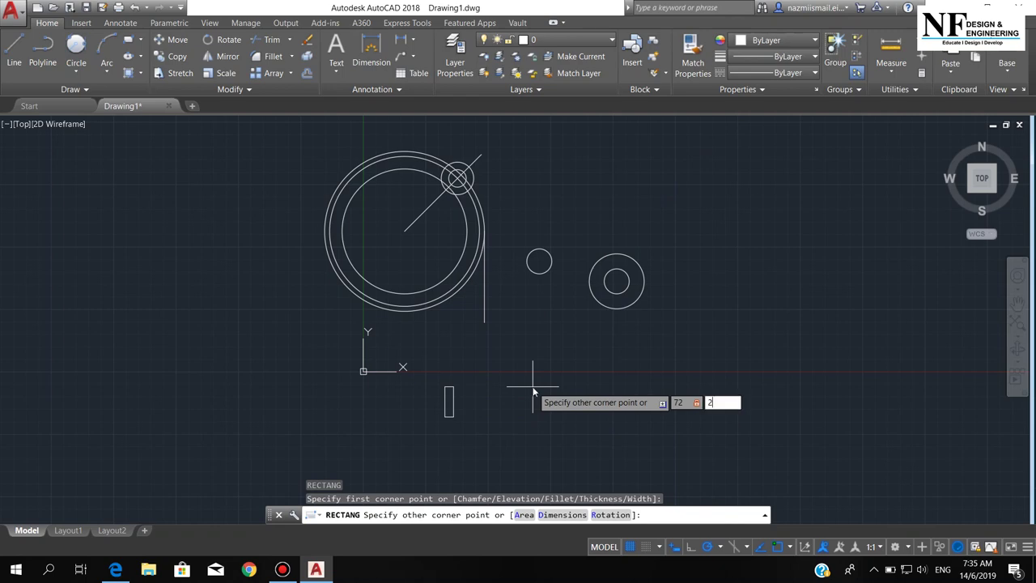
text(4)
key(Return)
text(M)
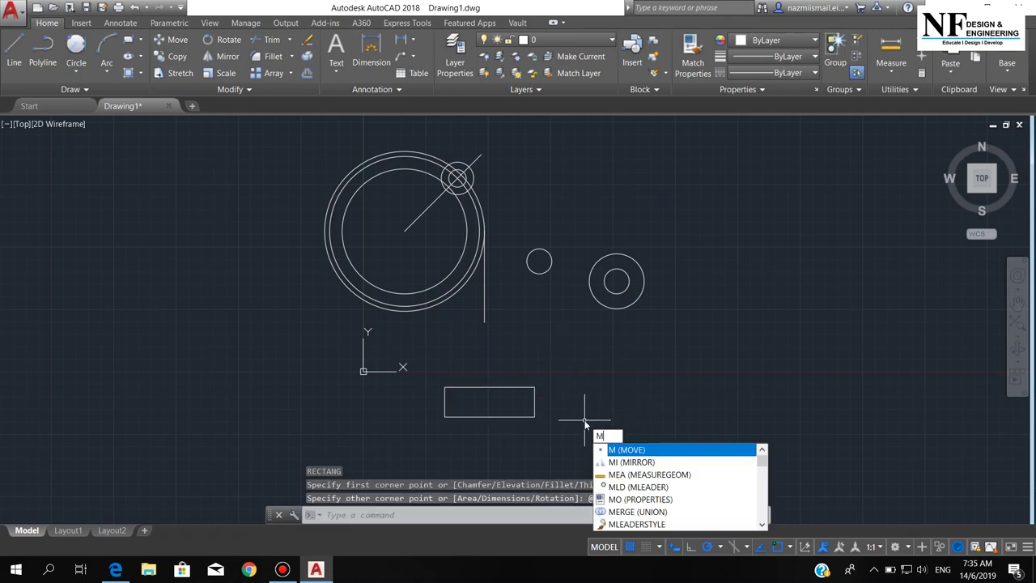
Step: Move the rectangle by its top midpoint to the vertical line's lower end
key(Return)
click(533, 417)
key(Return)
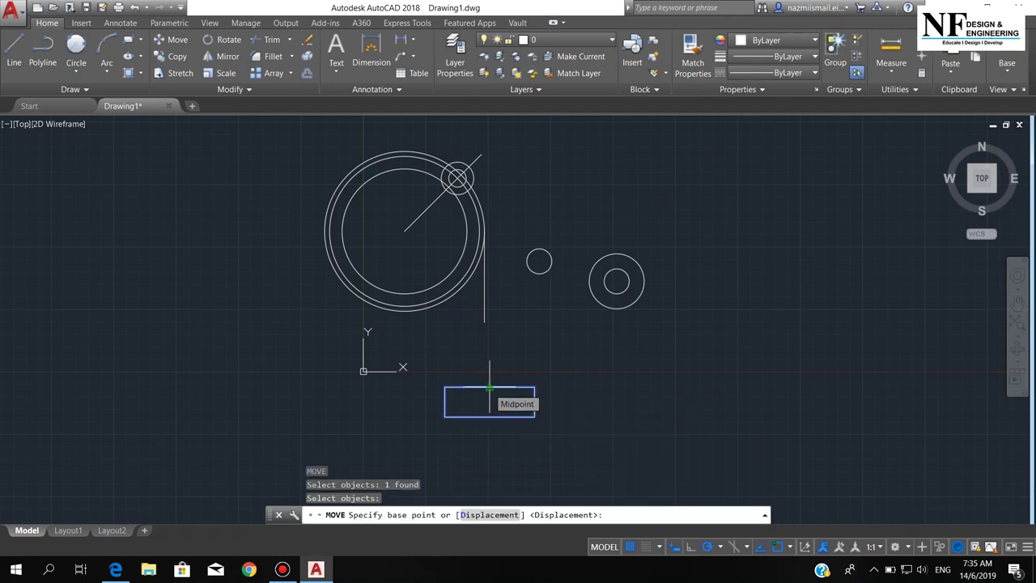
click(489, 388)
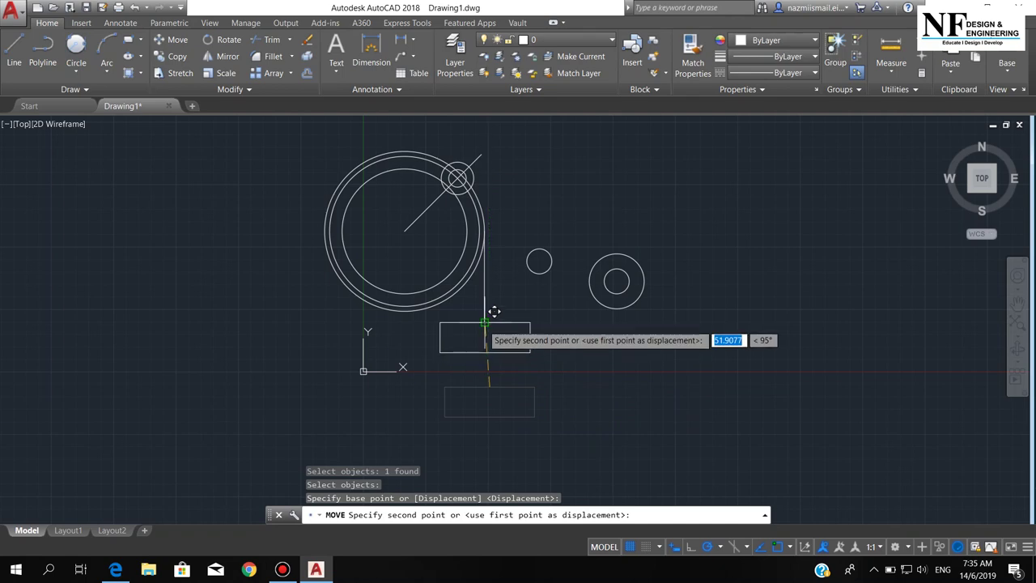
click(485, 322)
scroll(603, 322, up, 2)
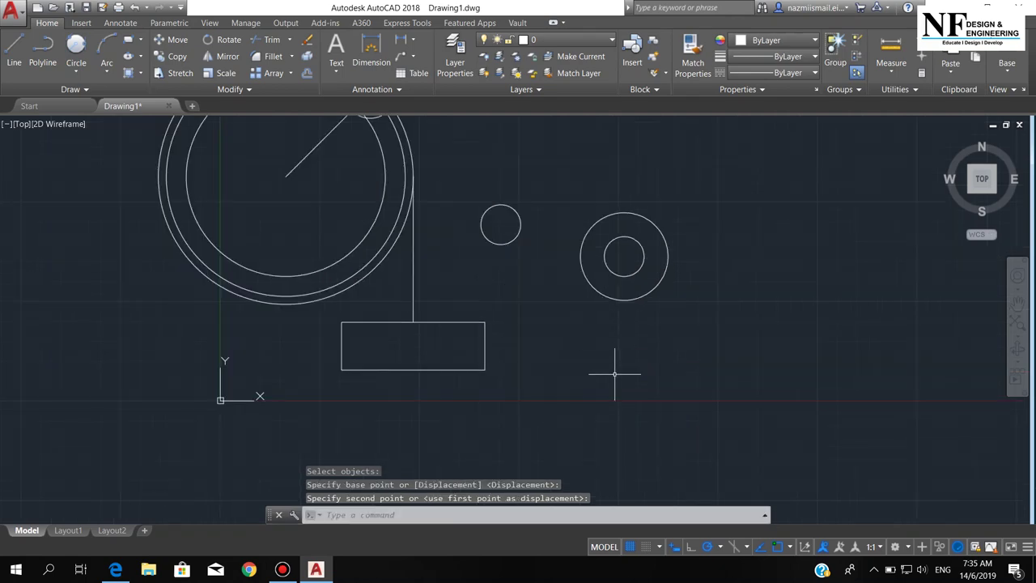
Step: From the radius-22 boss's bottom quadrant, draw a line 70 units left, then 11 down
text(L)
key(Return)
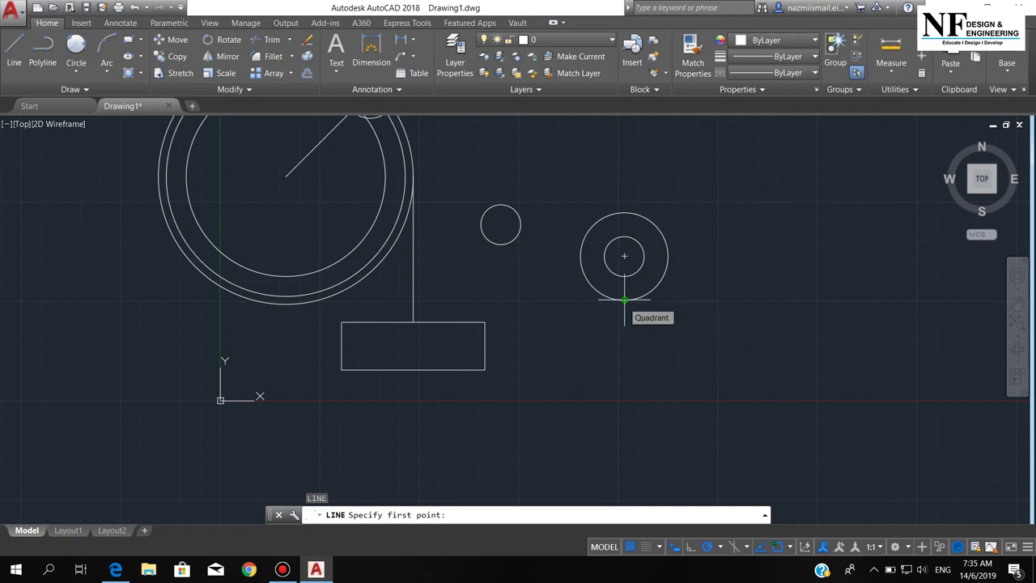
click(624, 299)
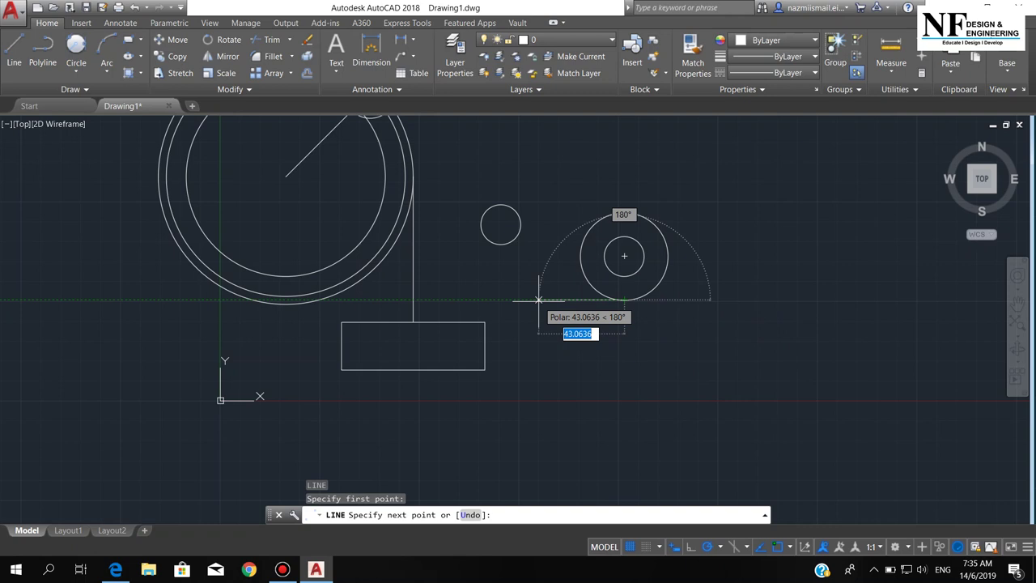
text(43)
key(Return)
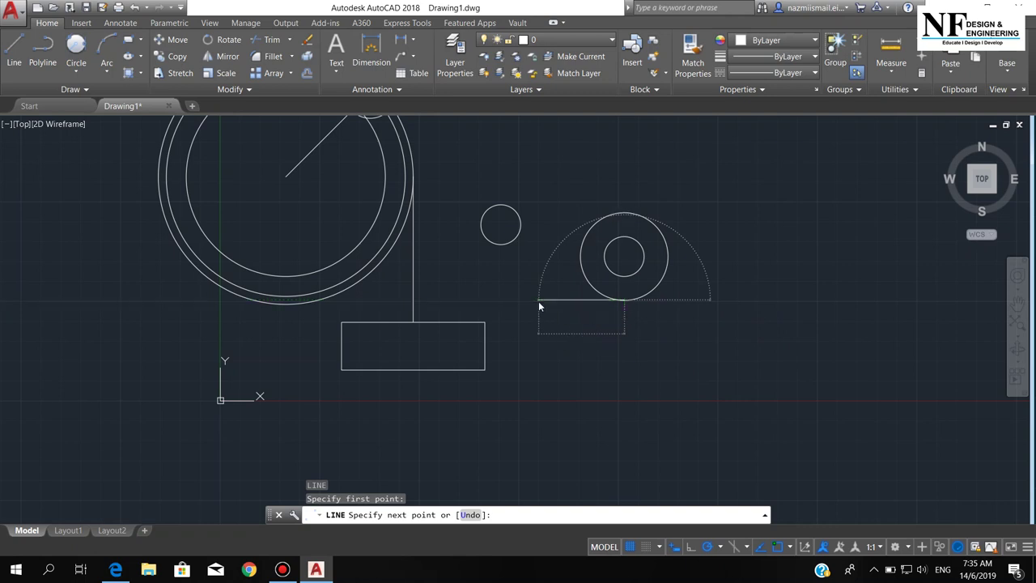
text(70)
key(Return)
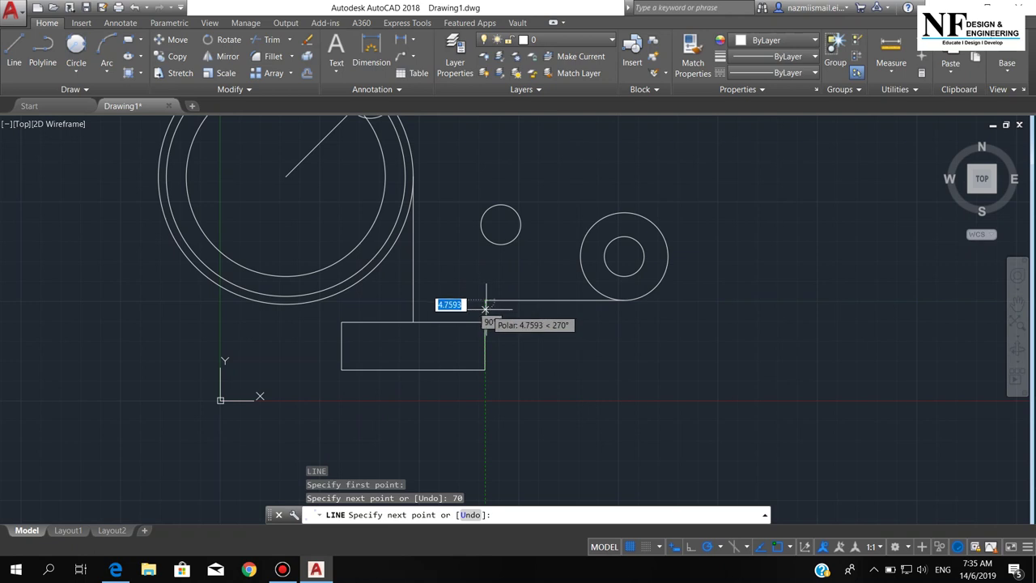
text(11)
key(Return)
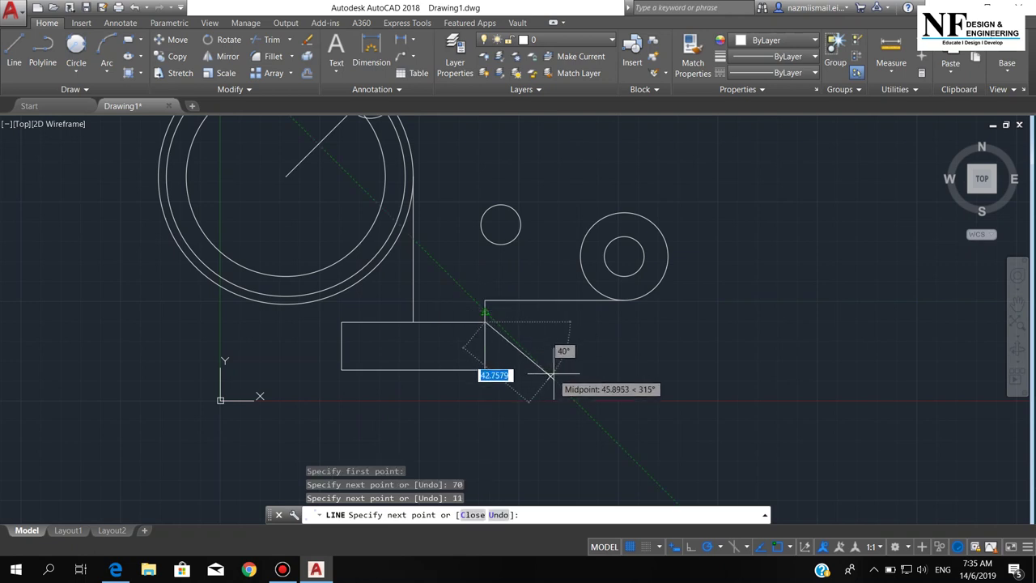
key(Return)
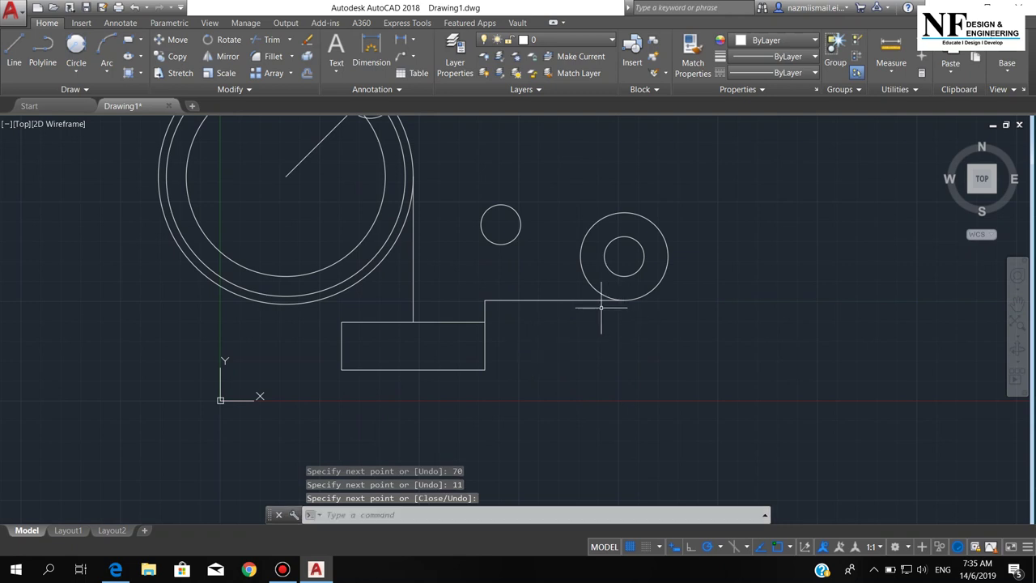
middle_drag(583, 324, 595, 376)
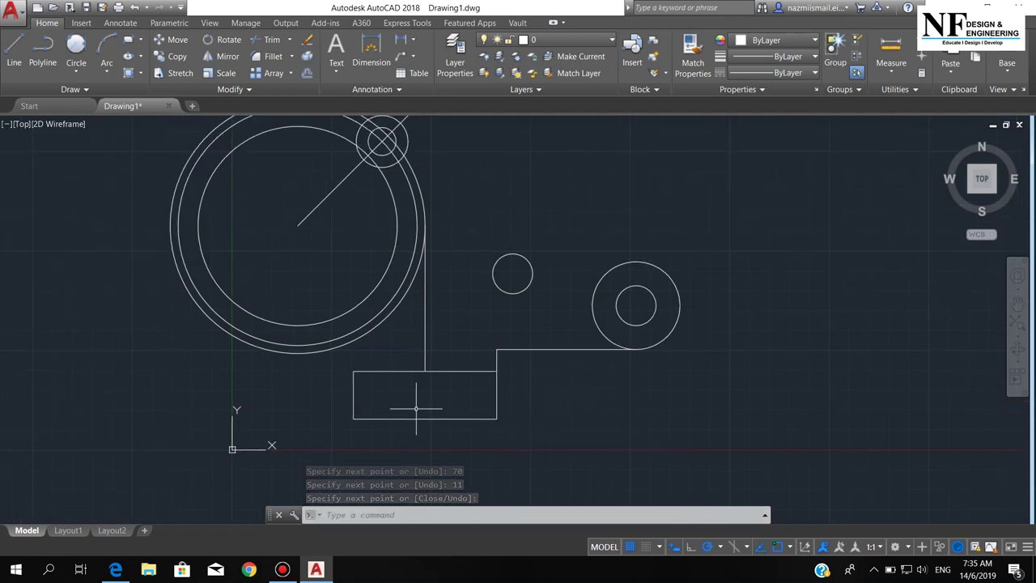
middle_drag(345, 410, 388, 388)
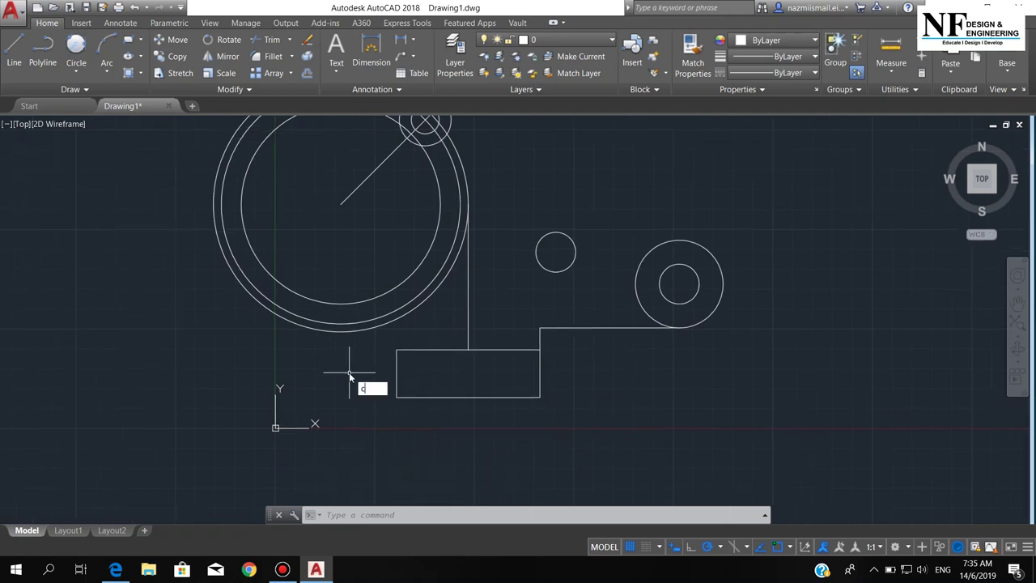
Step: Draw a radius-25 circle tangent to the rectangle's left edge and the large circle
key(Escape)
key(Escape)
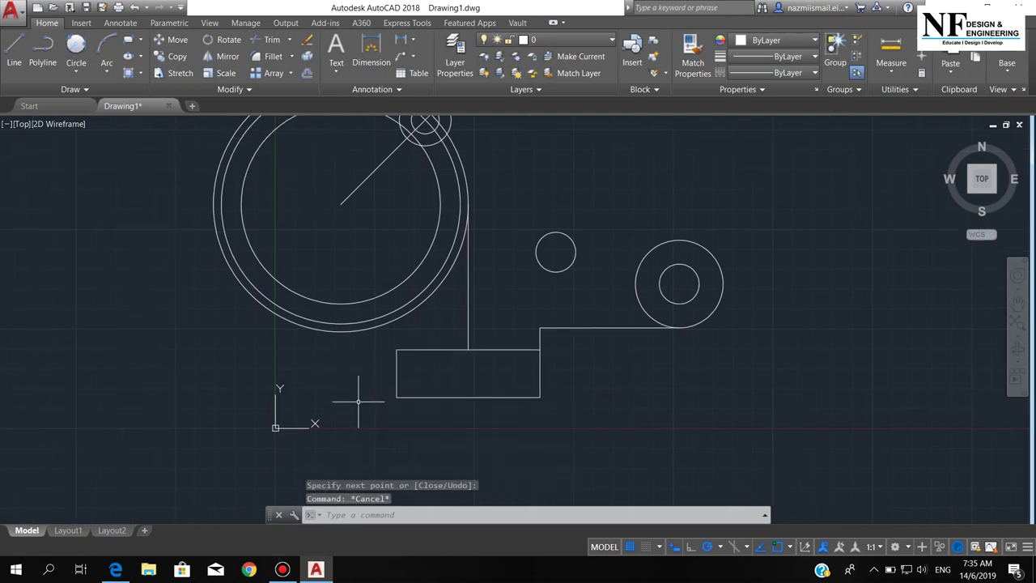
click(78, 71)
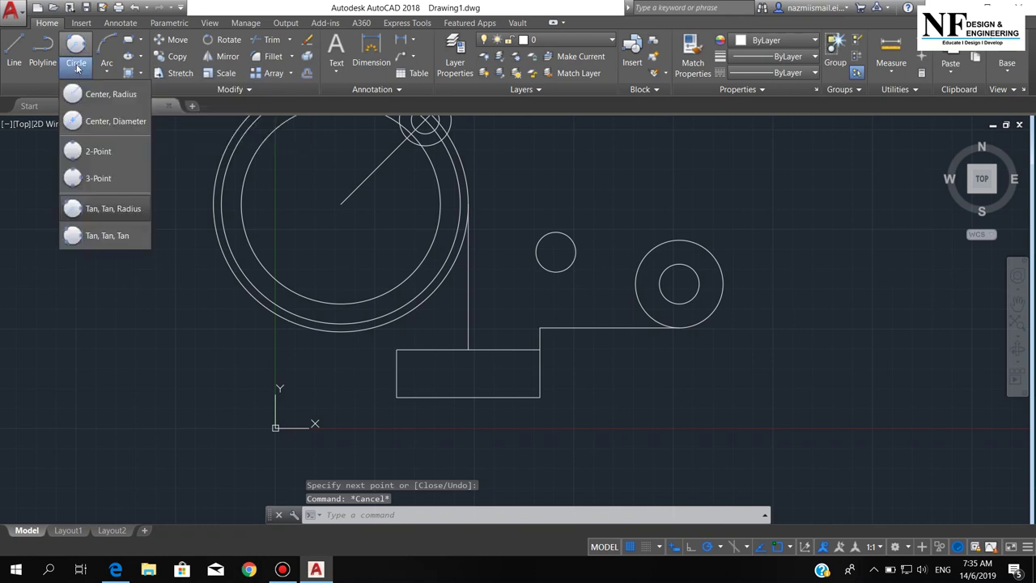
click(94, 210)
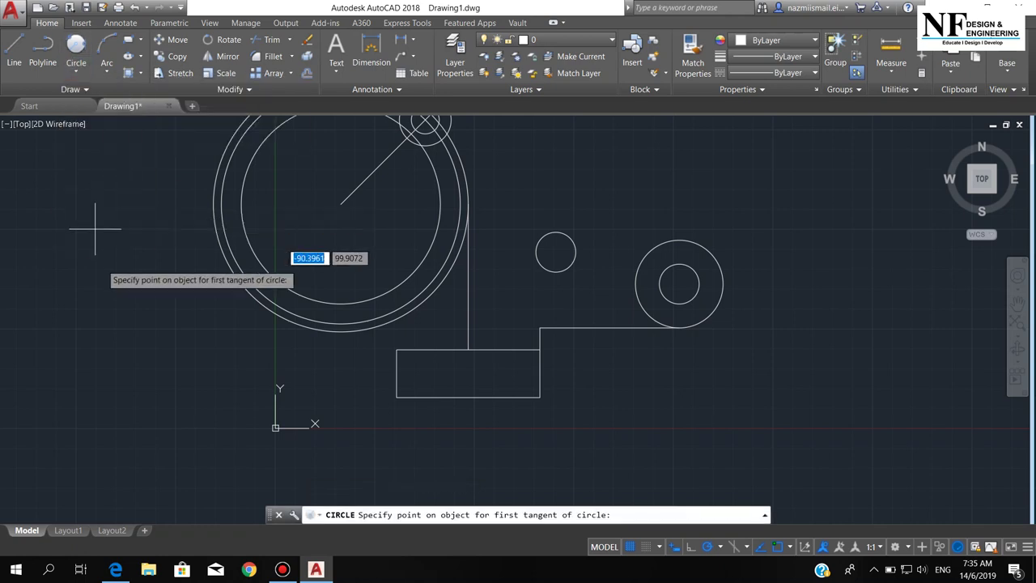
click(397, 364)
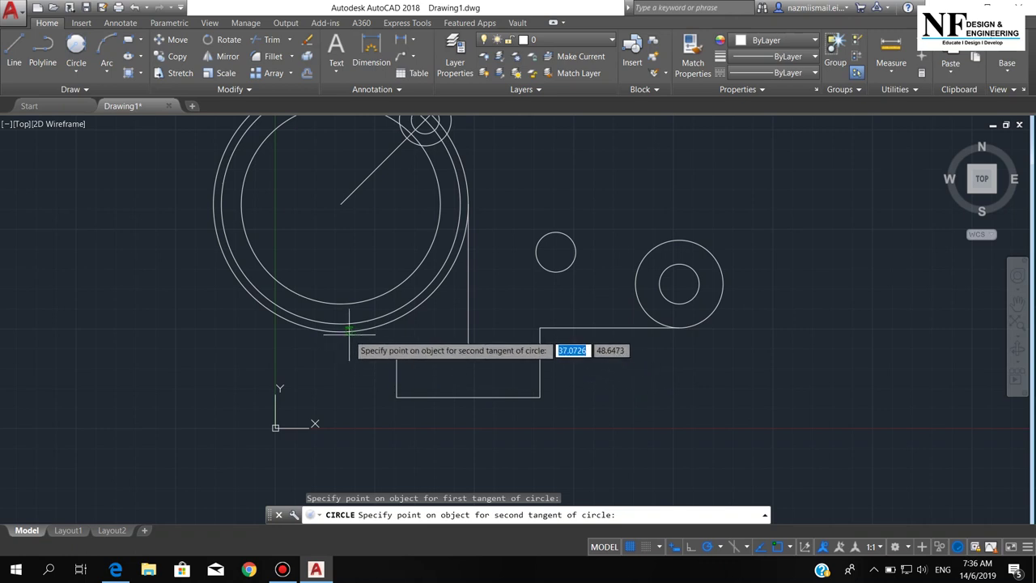
click(349, 330)
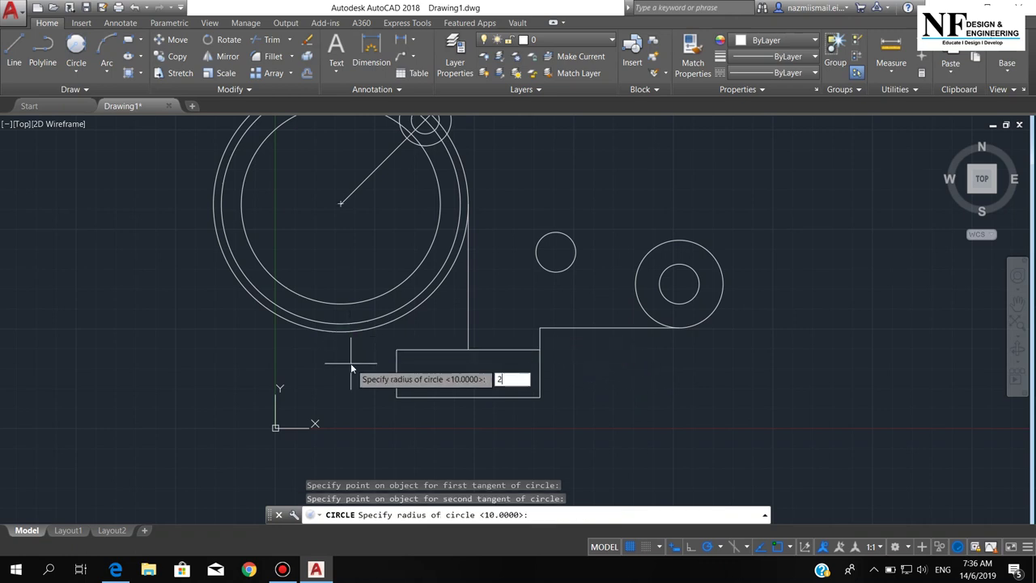
text(25)
key(Return)
text(TR)
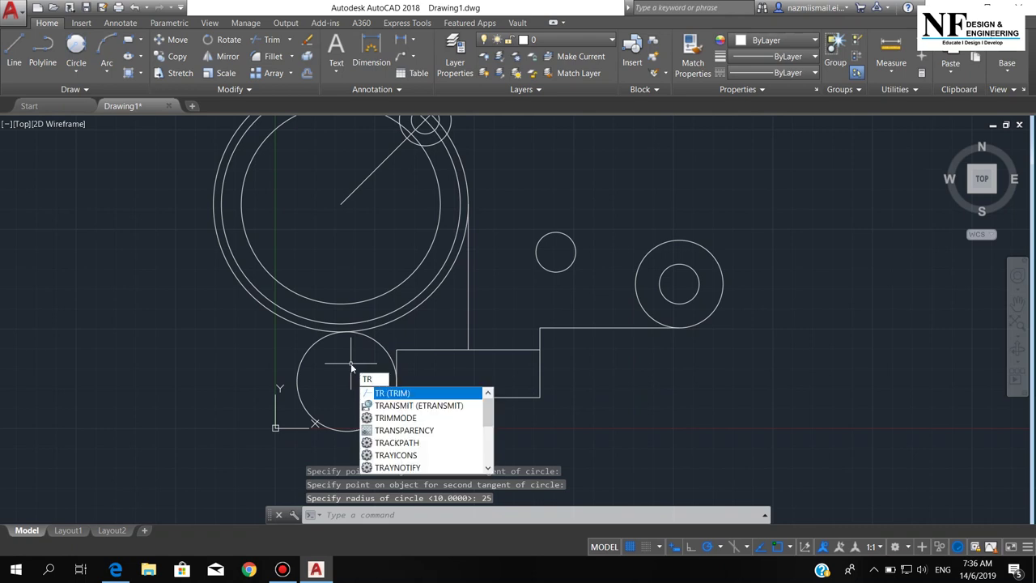
Step: Trim the tangent circle's lower part, the rectangle's top edge and its upper left edge
key(Return)
key(Return)
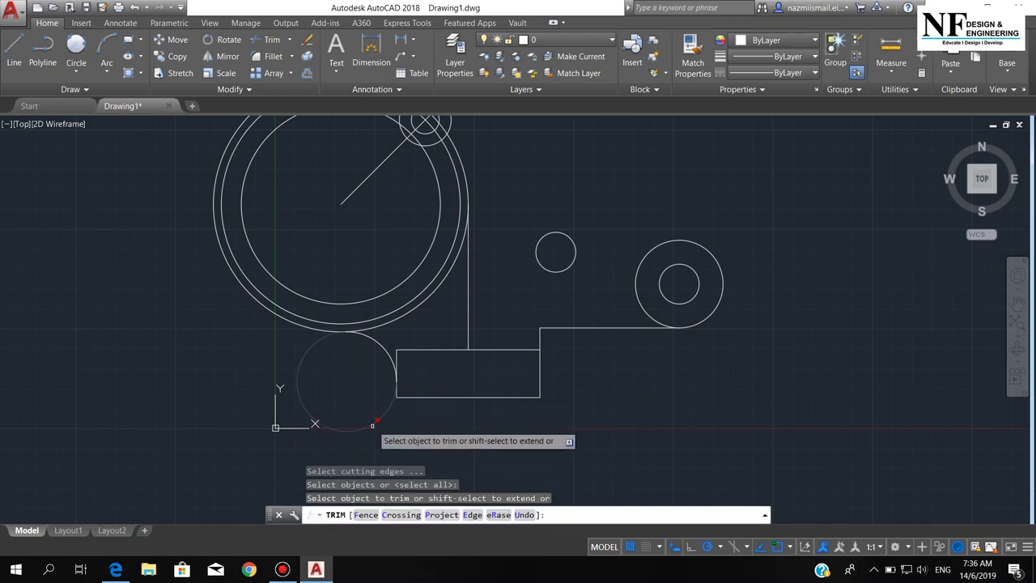
click(370, 424)
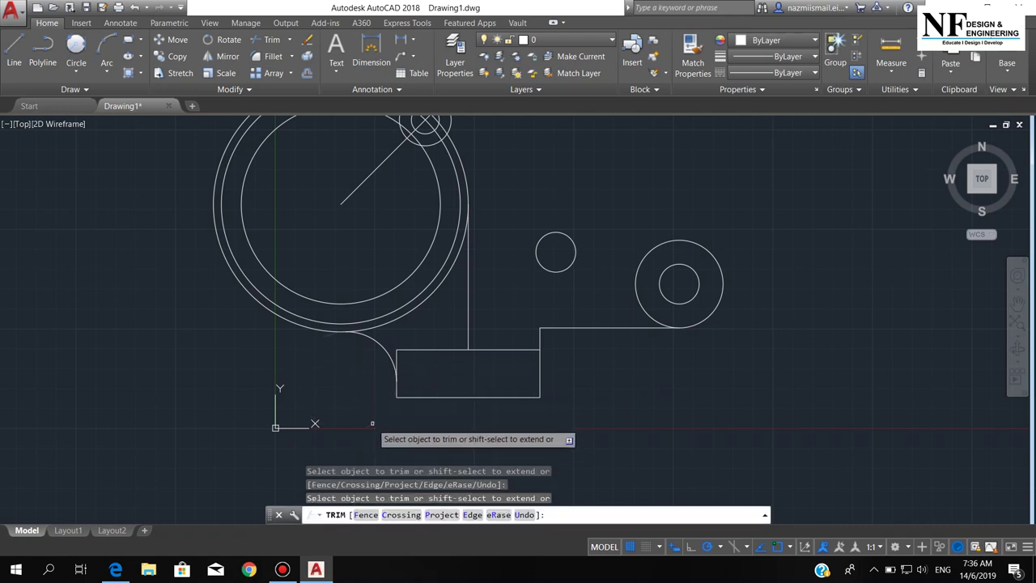
click(431, 349)
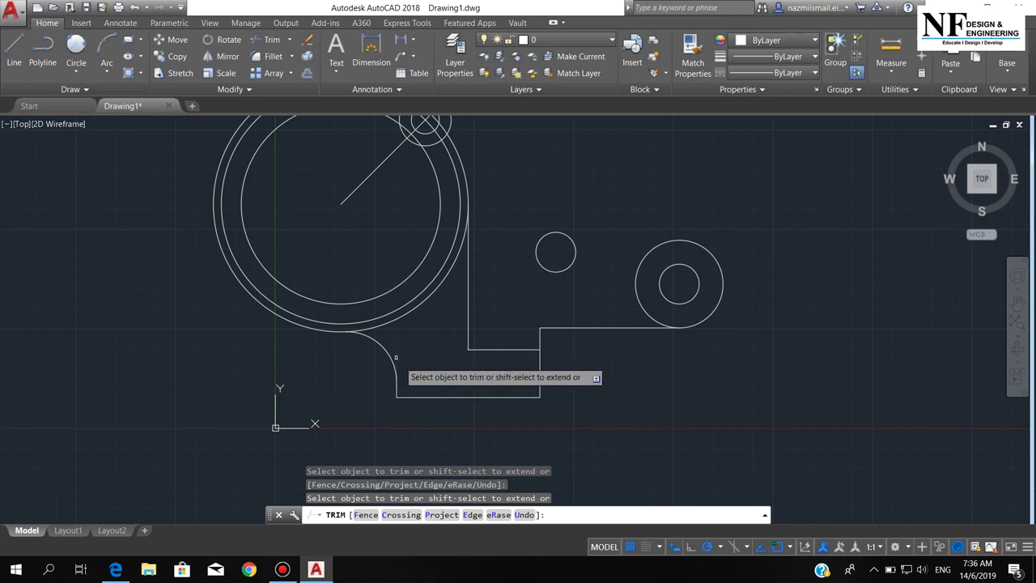
click(397, 357)
key(Return)
scroll(478, 377, up, 2)
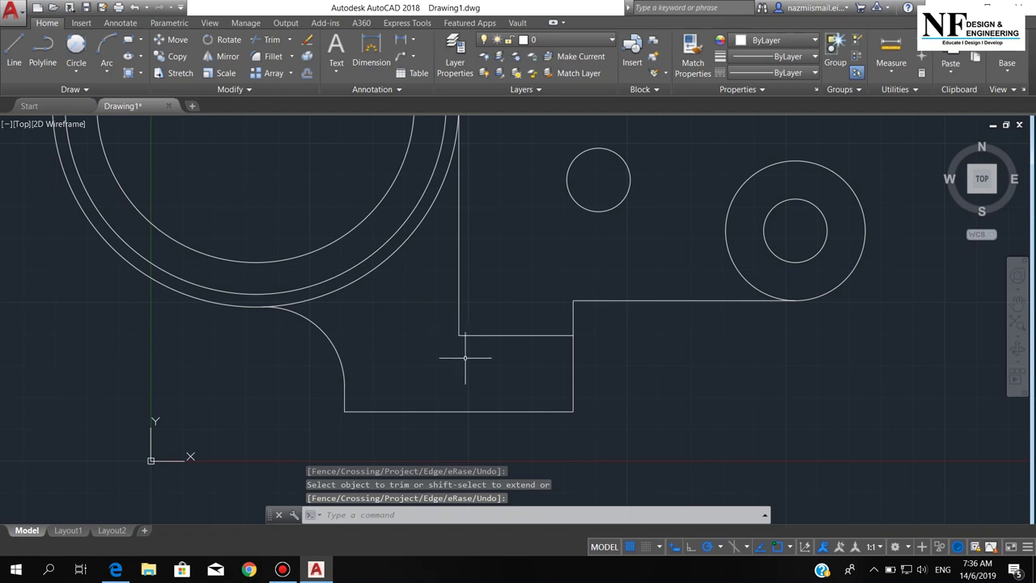
Step: Start FILLET with a radius of 5 in Multiple mode
text(F)
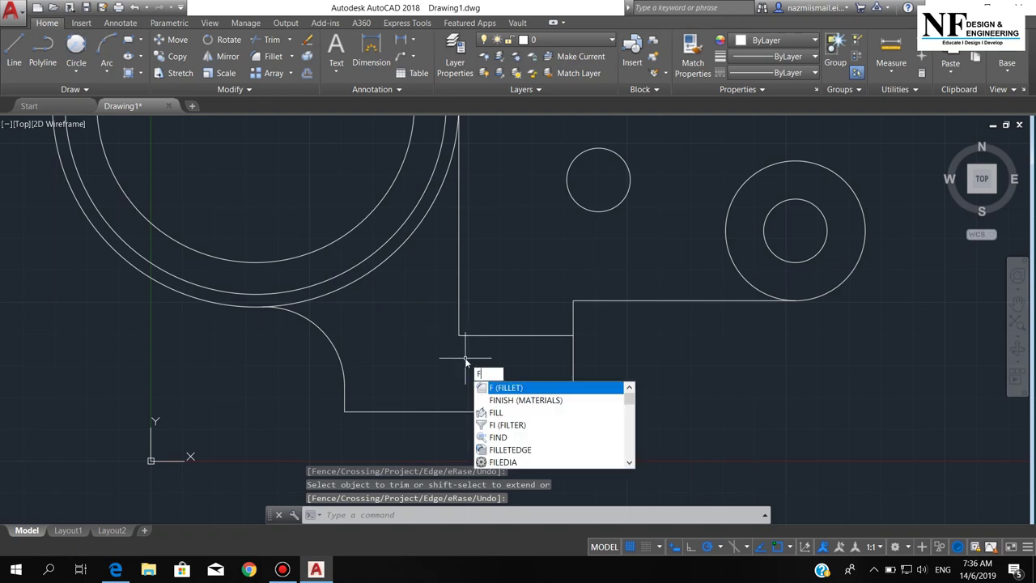
key(Return)
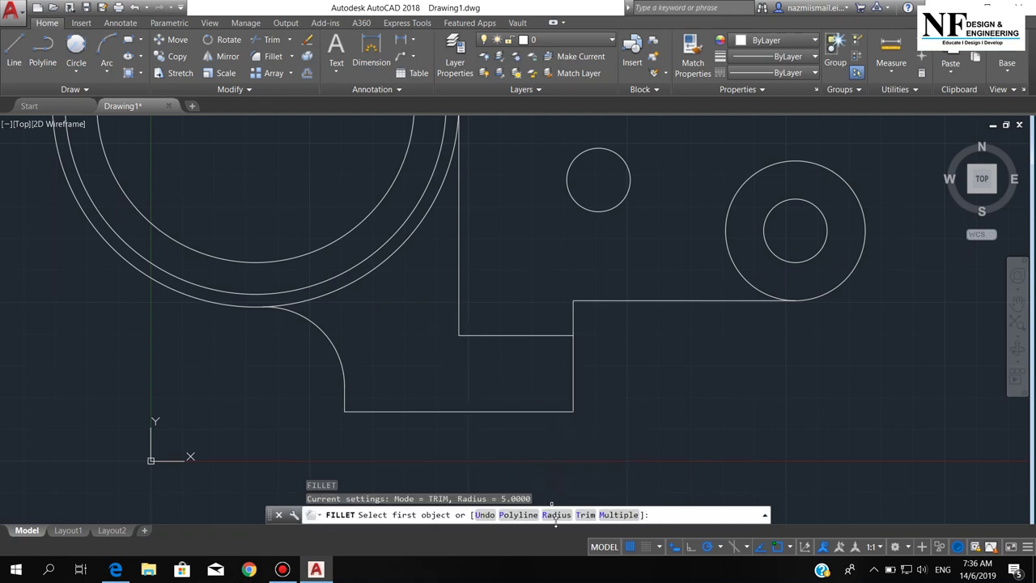
click(557, 515)
text(5)
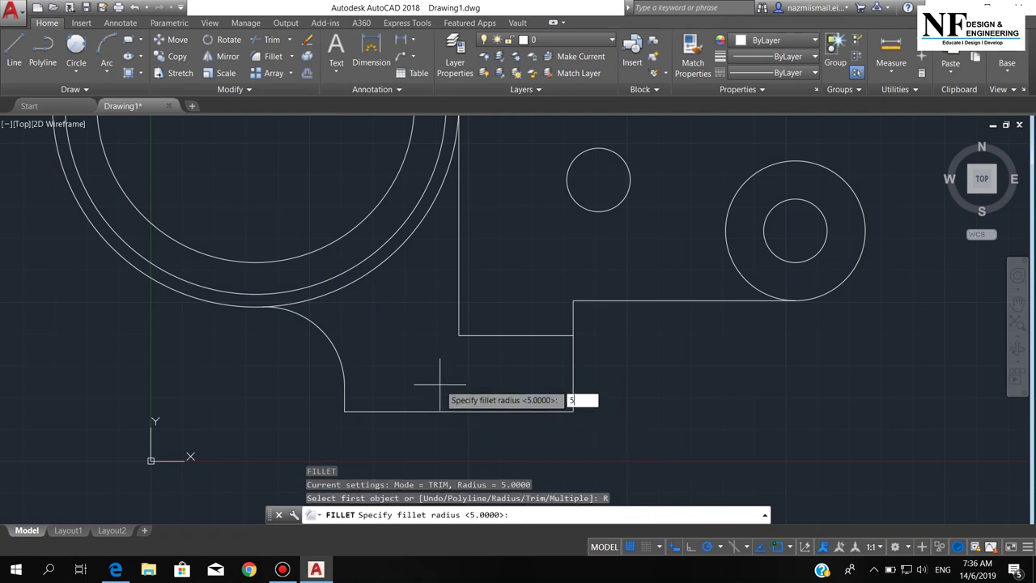
key(Return)
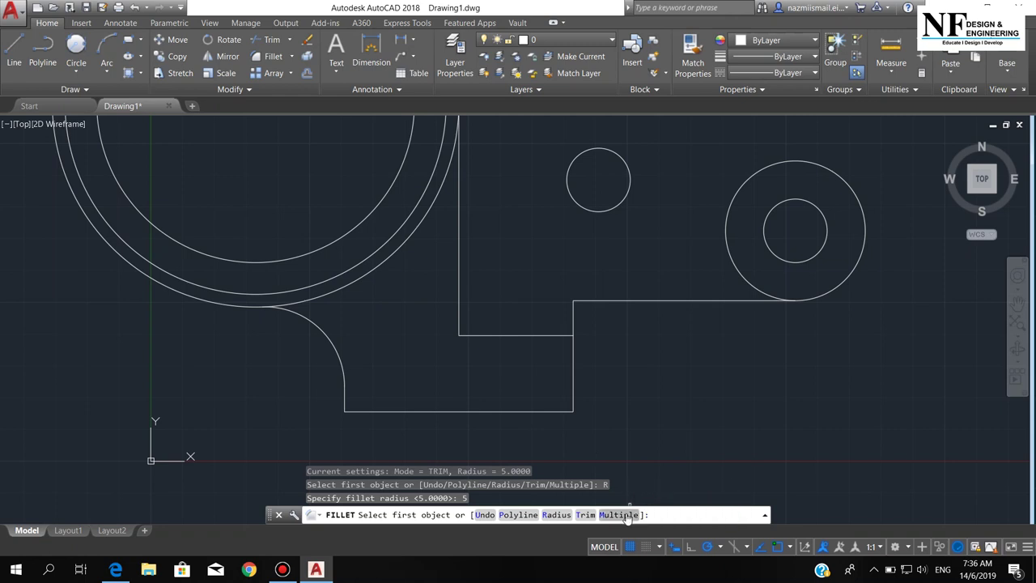
click(619, 515)
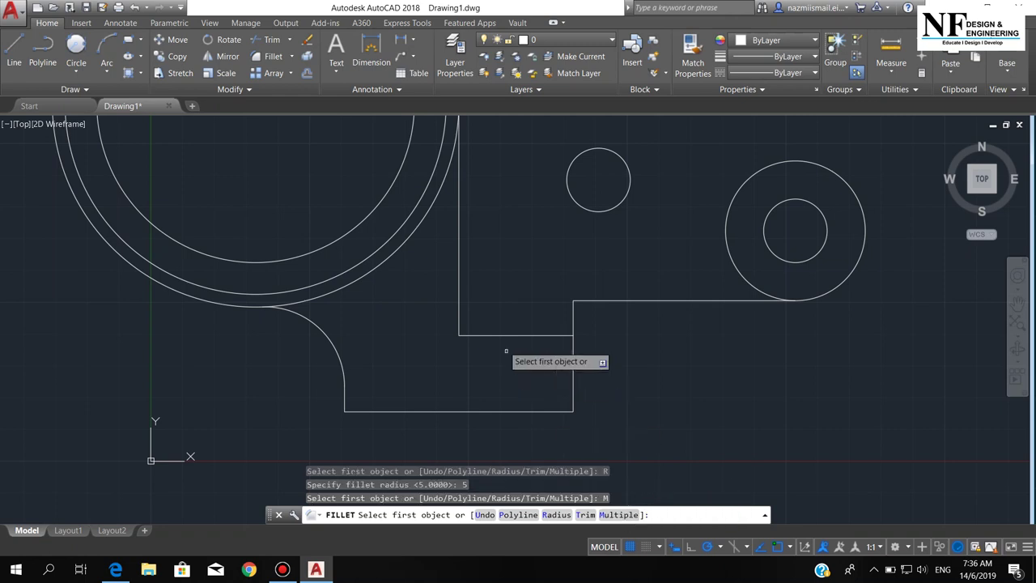
Step: Round the vertical line's foot and the upper and lower step corners with R5 fillets
click(458, 309)
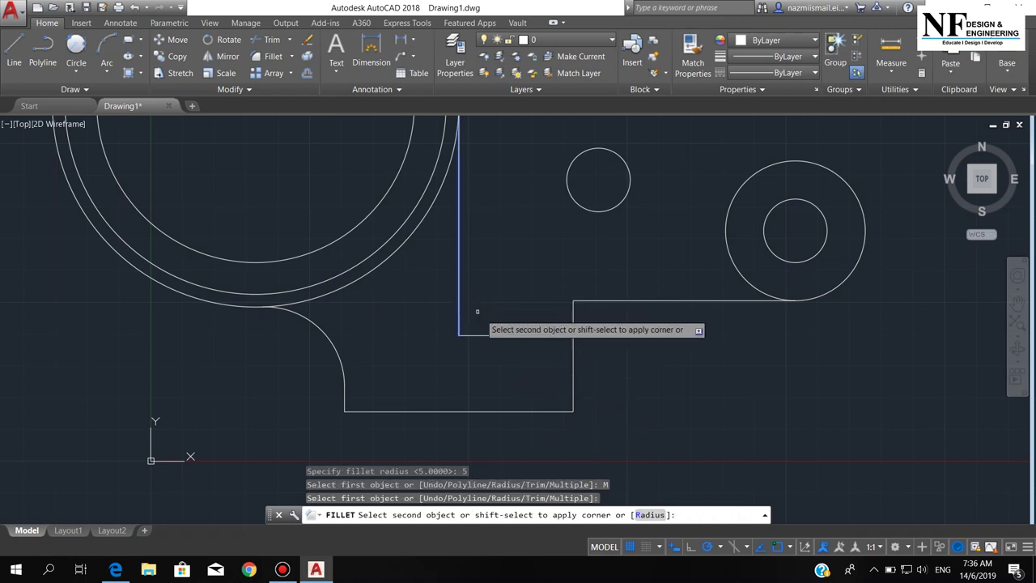
click(495, 334)
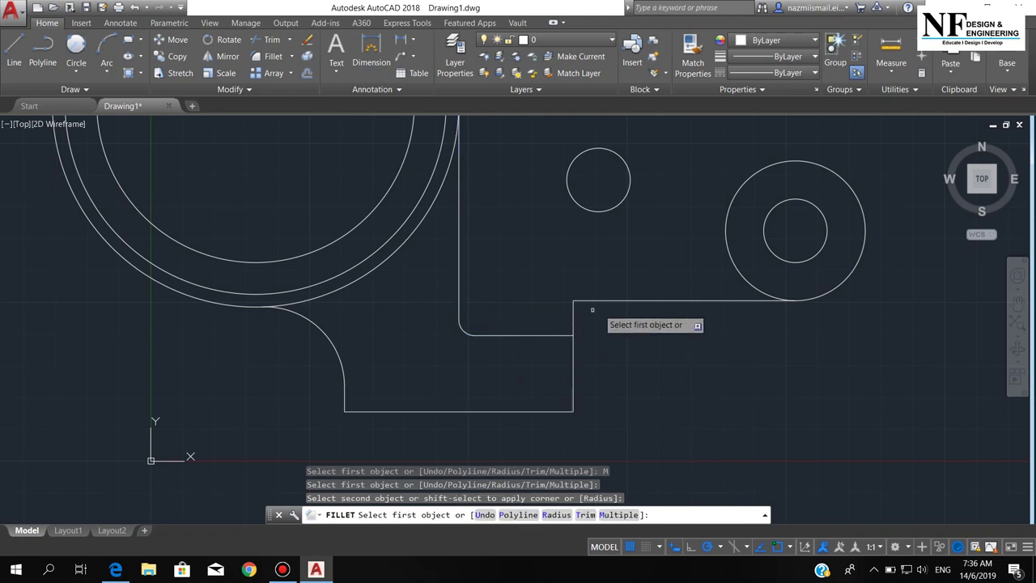
click(595, 301)
click(573, 316)
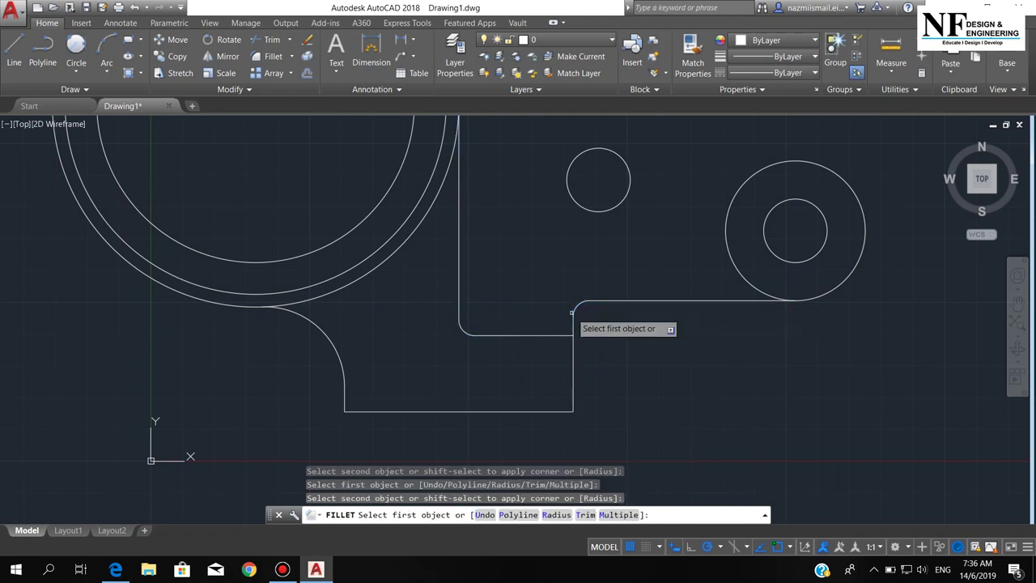
click(573, 346)
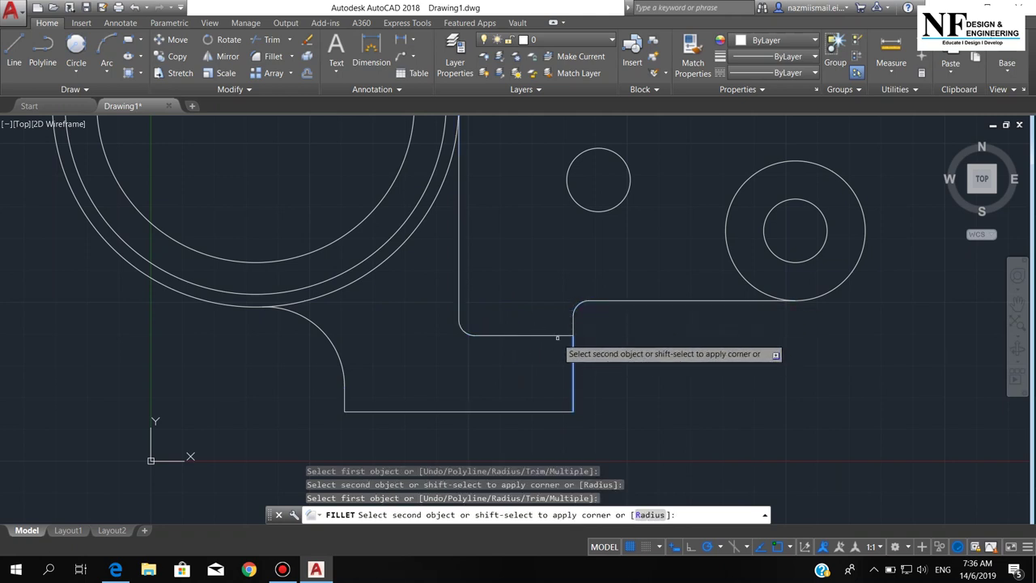
click(558, 334)
key(Escape)
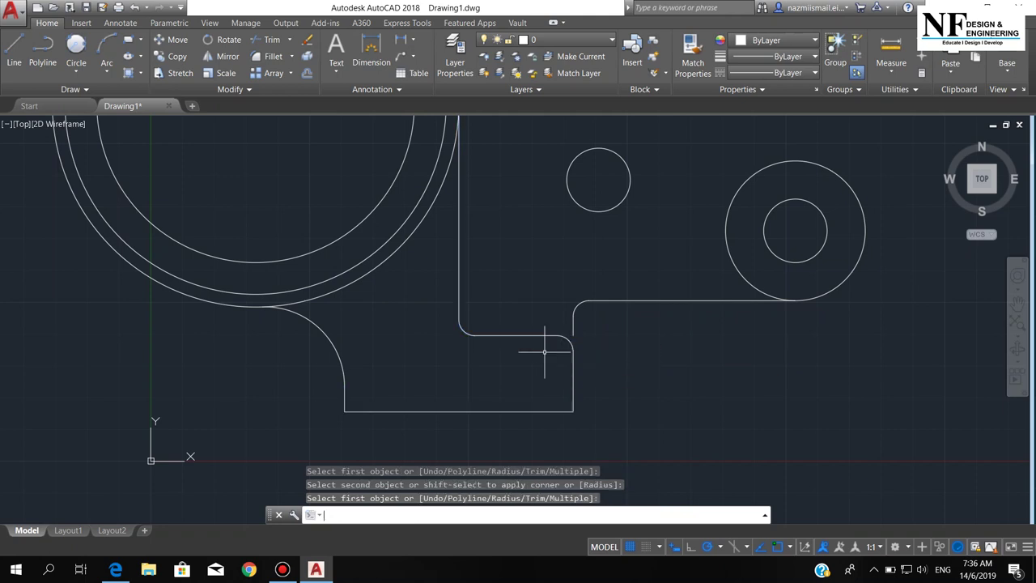
scroll(580, 336, up, 4)
text(EX)
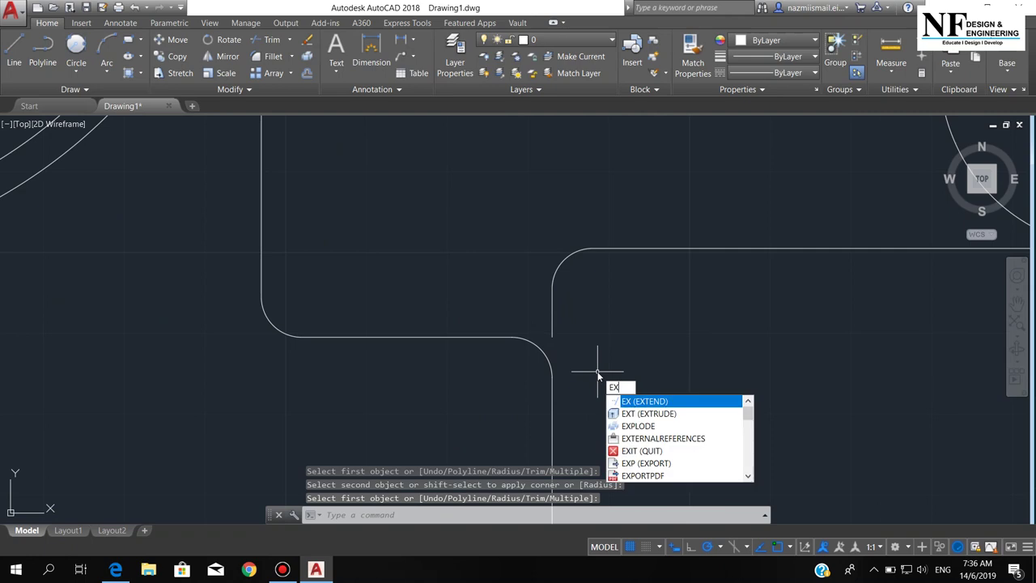
Step: Extend the stepped line's short vertical segment down to the filleted outline boundary
key(Return)
scroll(577, 393, down, 2)
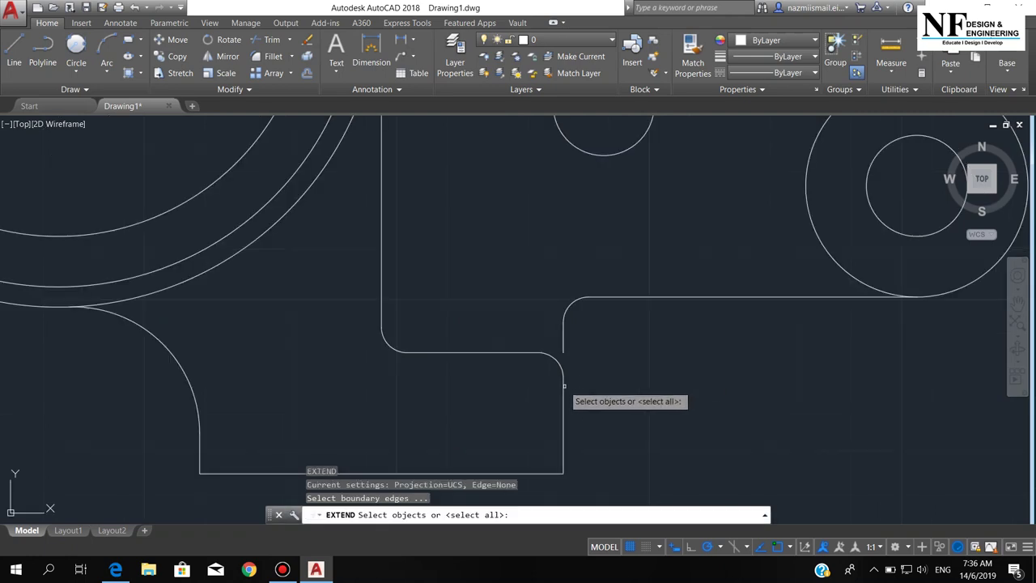
click(563, 385)
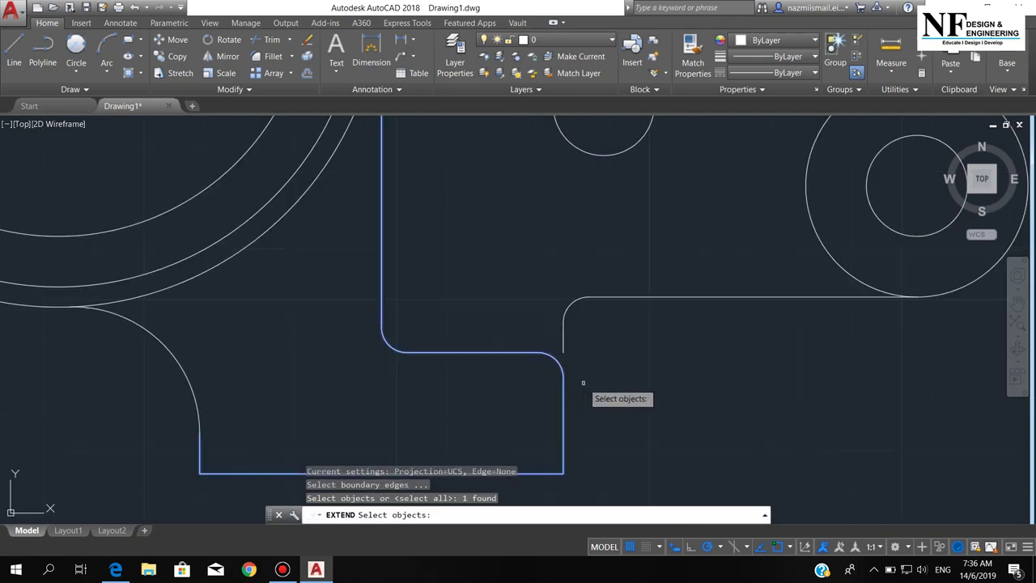
key(Return)
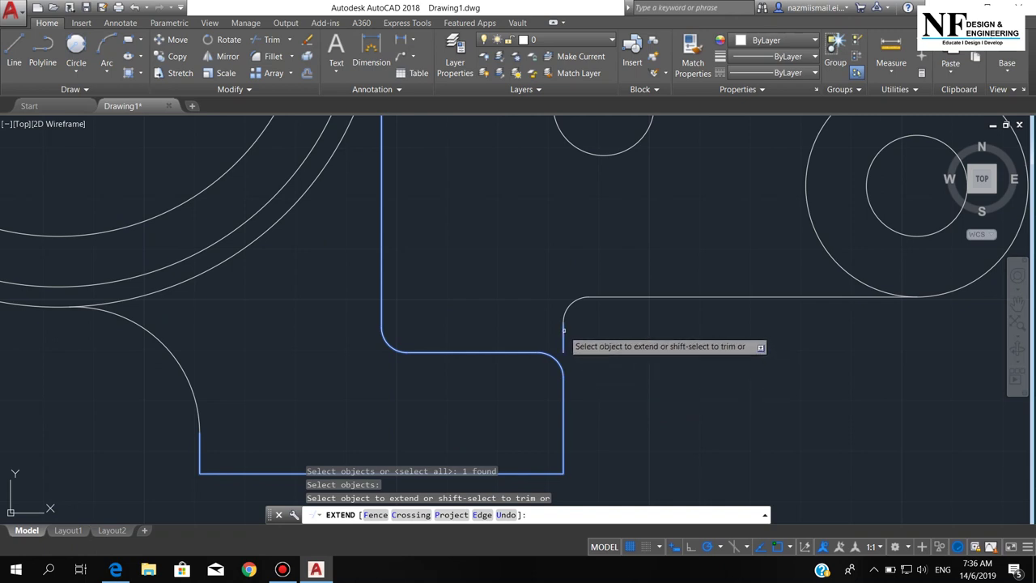
click(564, 342)
click(563, 343)
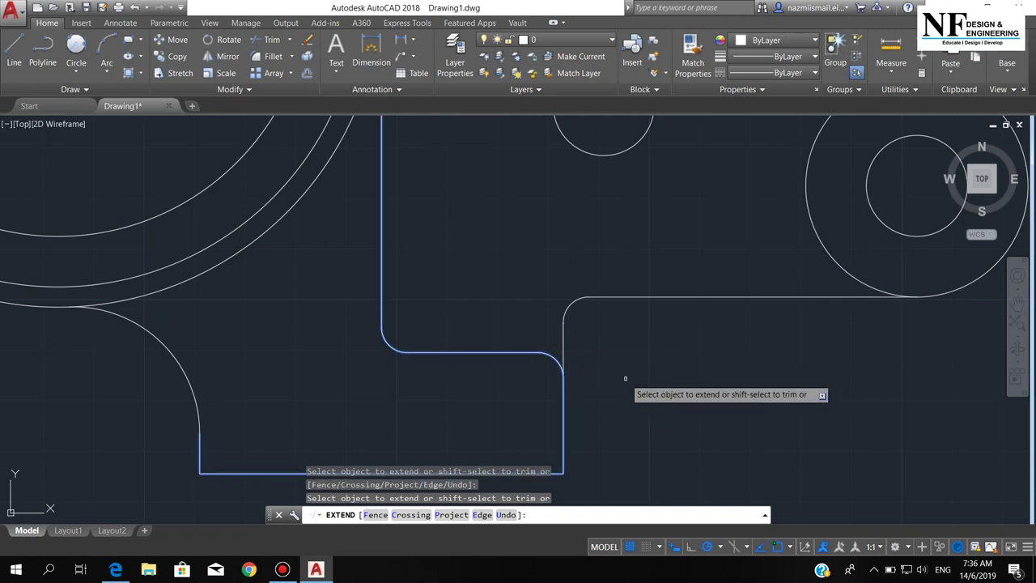
key(Return)
scroll(575, 413, down, 3)
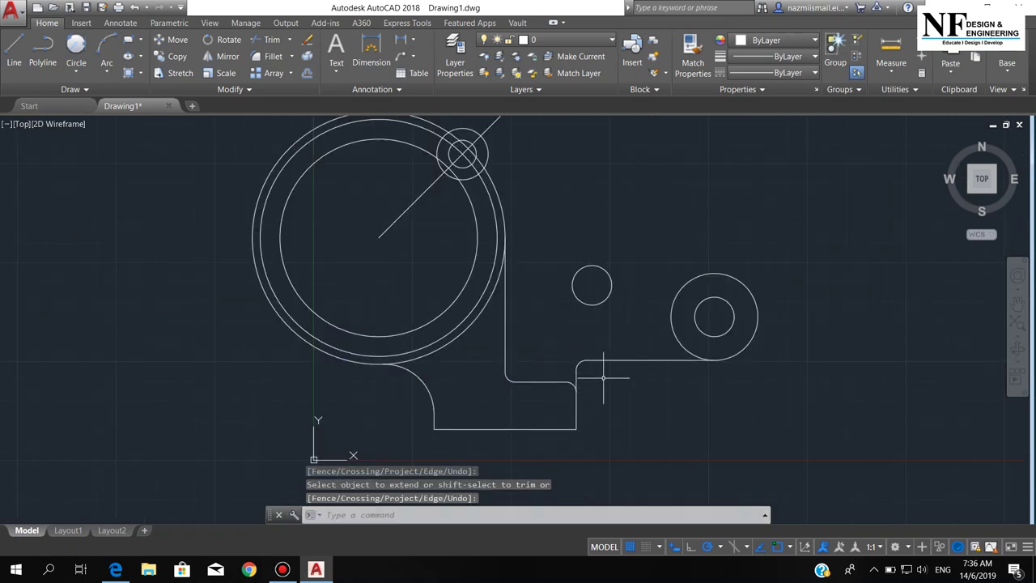
scroll(606, 370, up, 2)
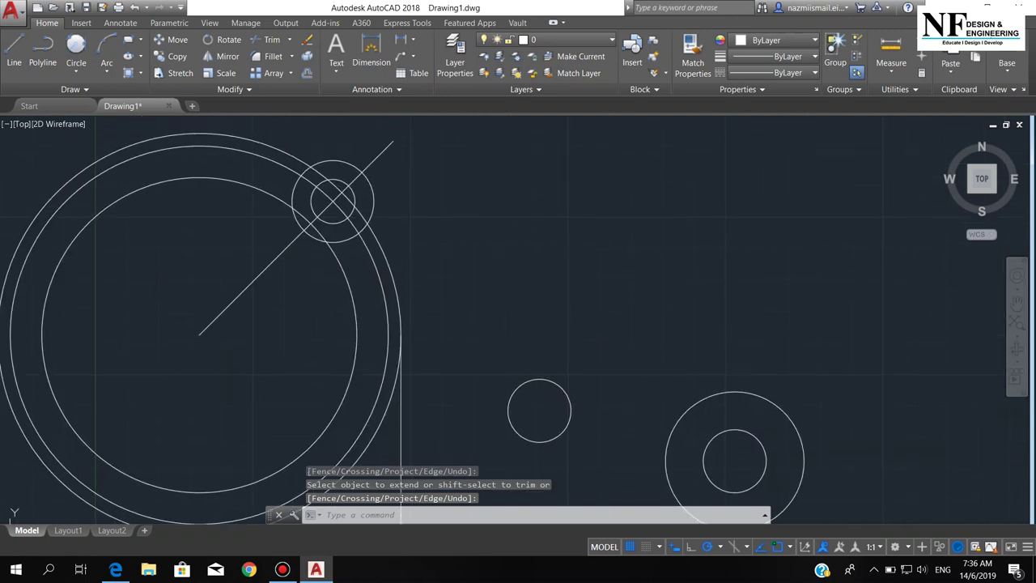
scroll(669, 346, down, 2)
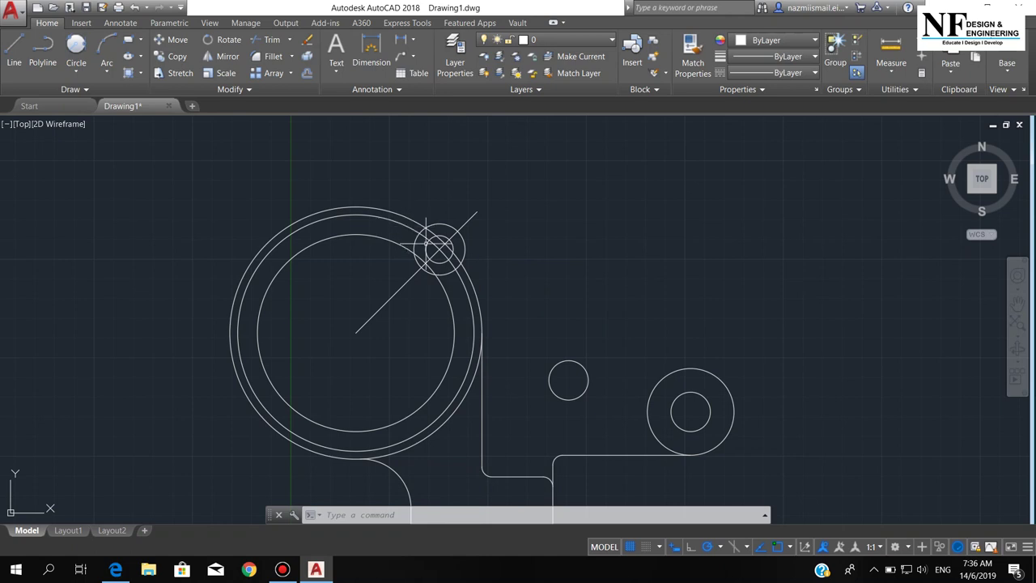
Step: Start a line whose first point is tangent to the right boss circle
text(l)
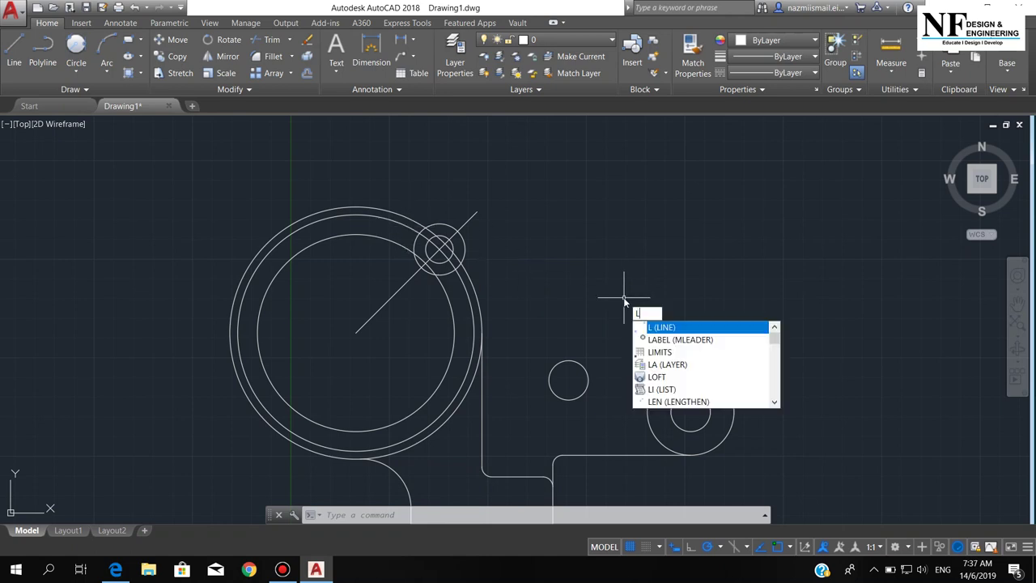
key(Return)
shift+right_click(623, 297)
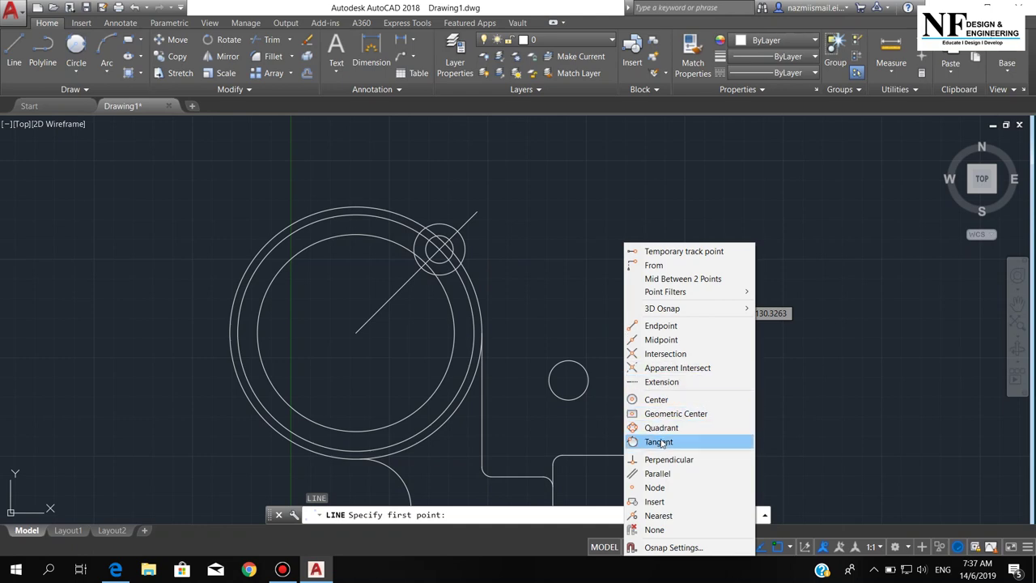
click(658, 441)
scroll(699, 405, up, 2)
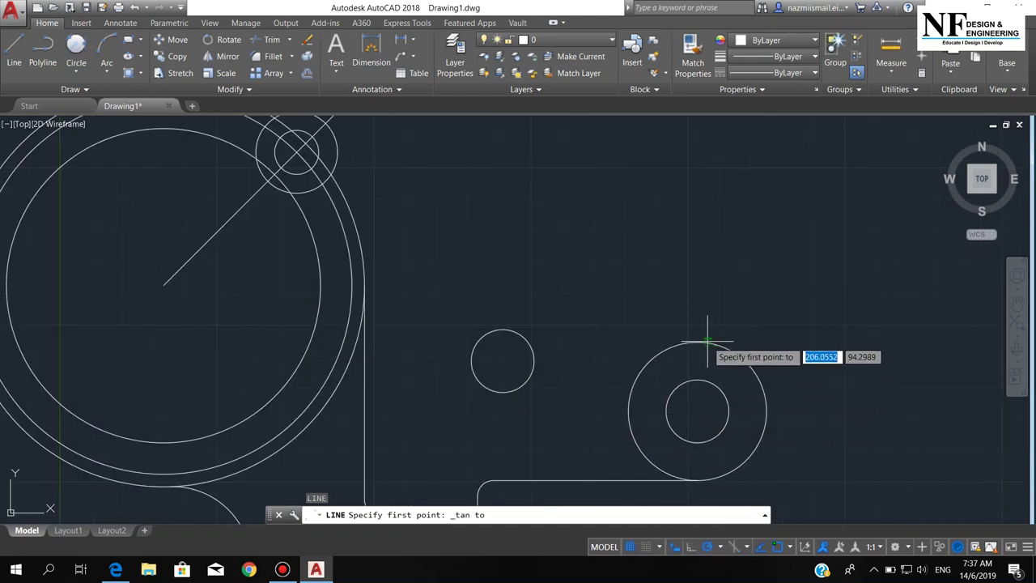
click(703, 390)
scroll(703, 391, down, 3)
scroll(550, 284, up, 5)
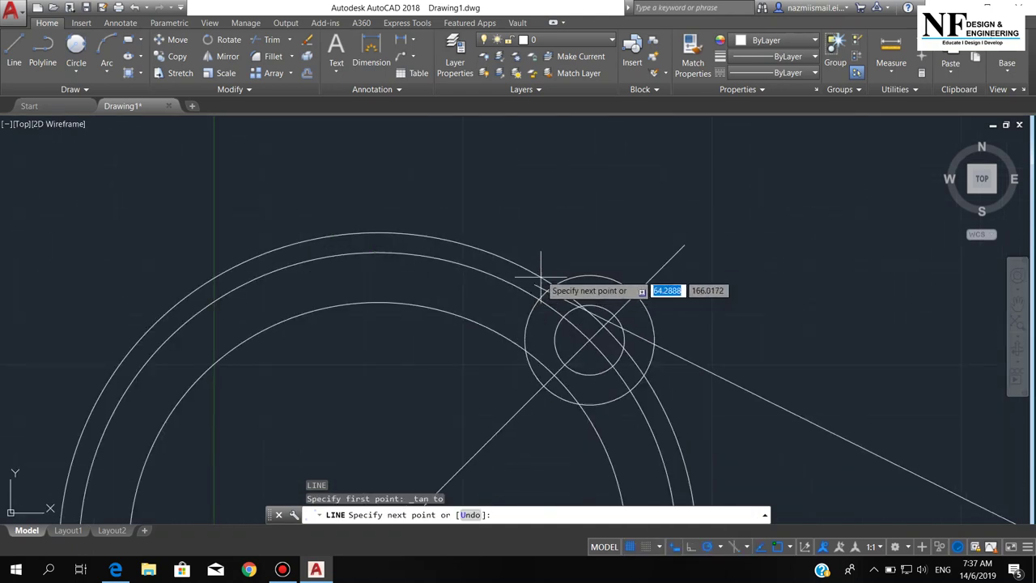
Step: End the line tangent to the upper boss circle, then select the diagonal construction line
shift+right_click(570, 244)
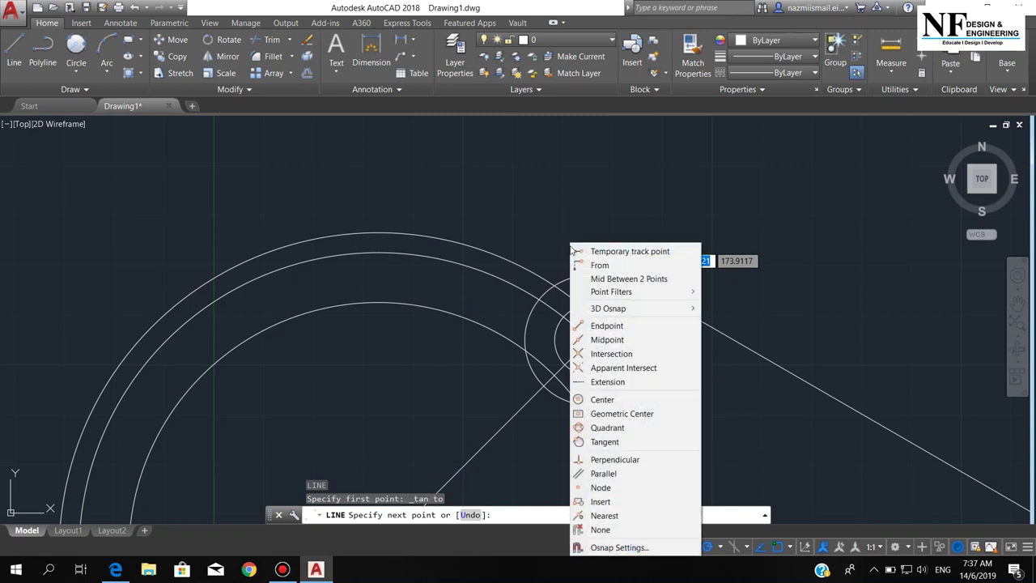
click(617, 442)
scroll(550, 298, up, 4)
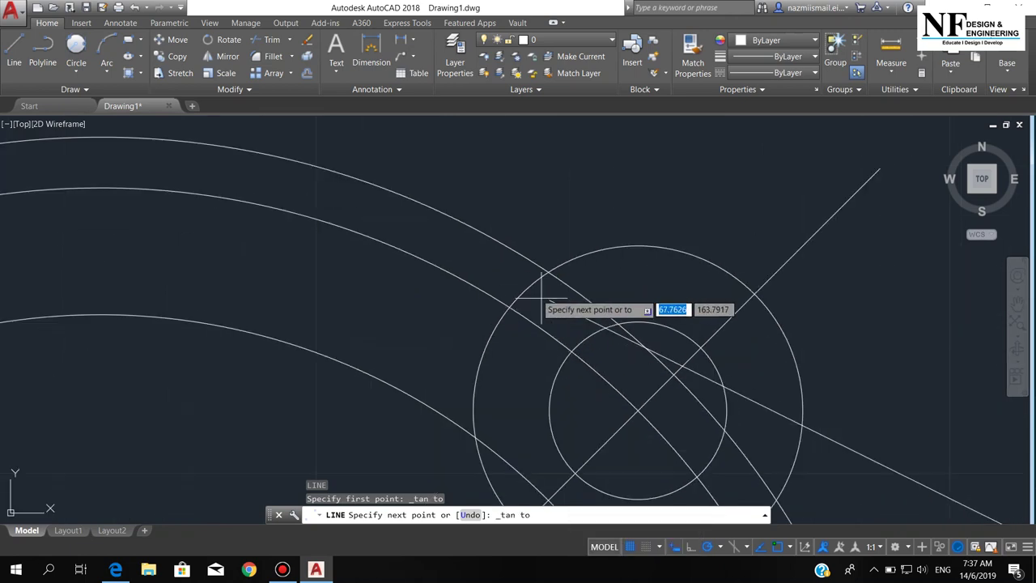
click(477, 287)
scroll(474, 278, down, 3)
scroll(462, 296, down, 3)
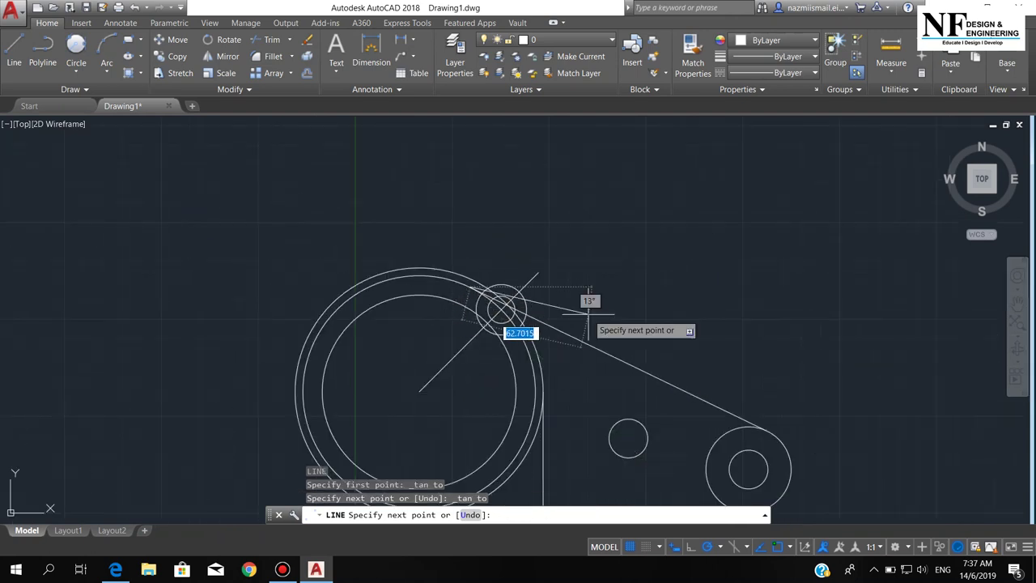
key(Return)
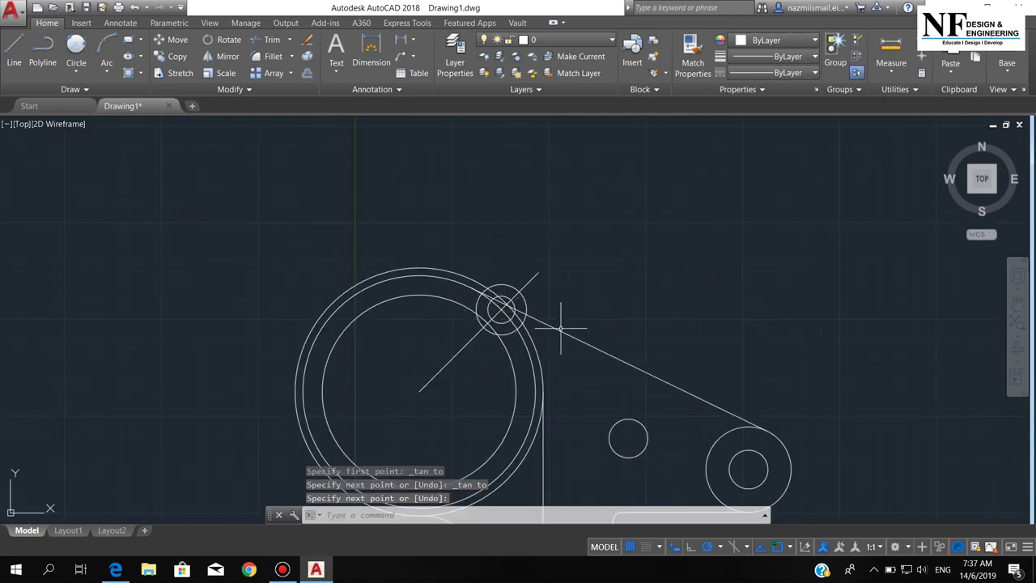
scroll(560, 328, up, 4)
scroll(508, 283, up, 2)
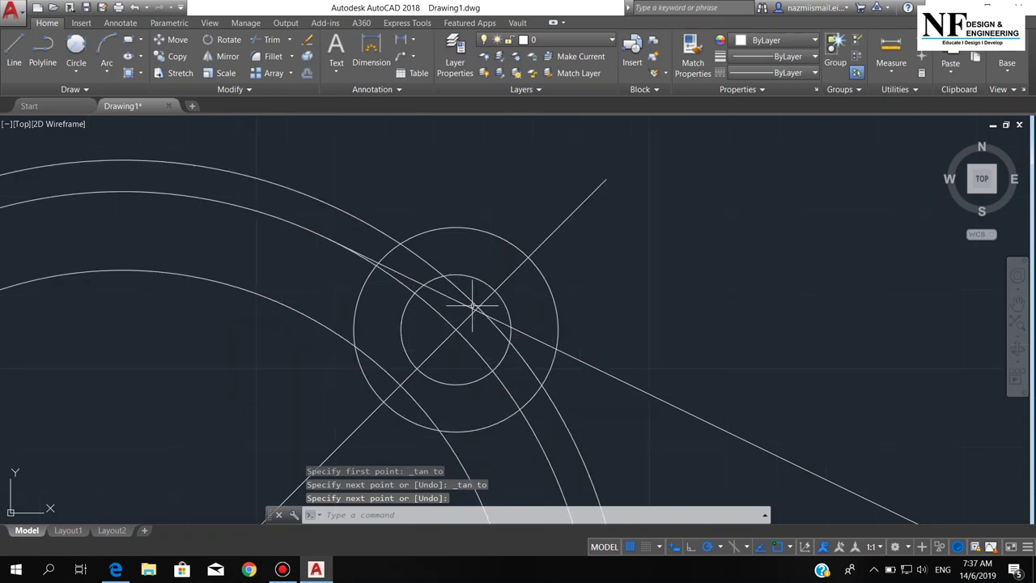
click(524, 261)
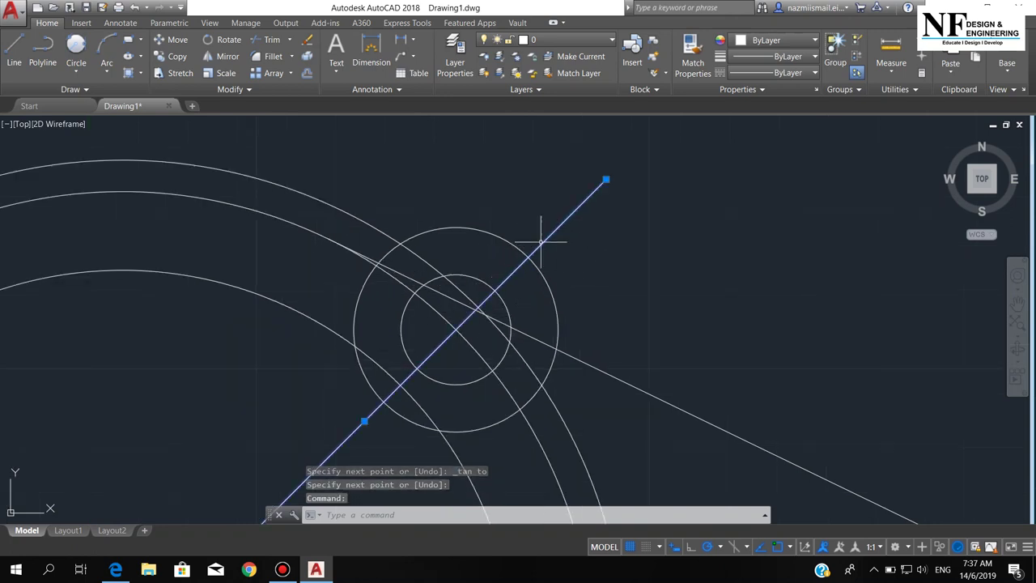
Step: Delete the diagonal construction line and trim the stray line pieces beside and inside the boss
key(Delete)
text(TR)
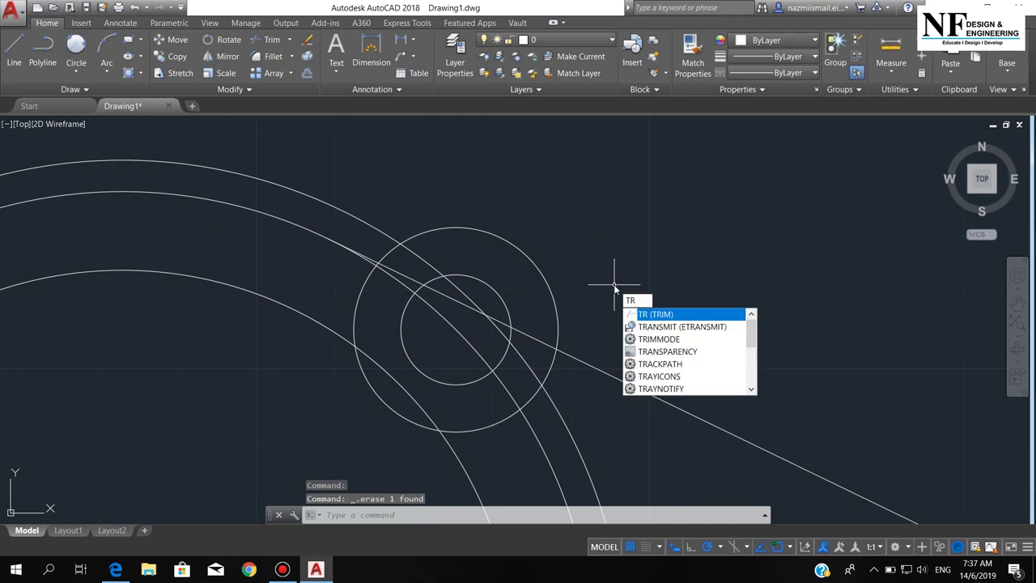
key(Return)
key(Return)
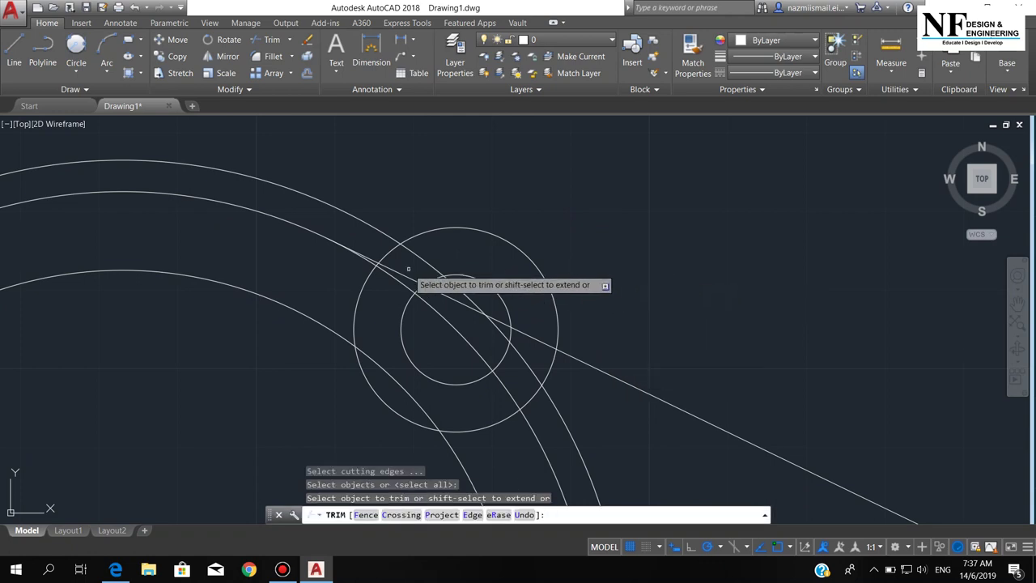
scroll(371, 257, up, 2)
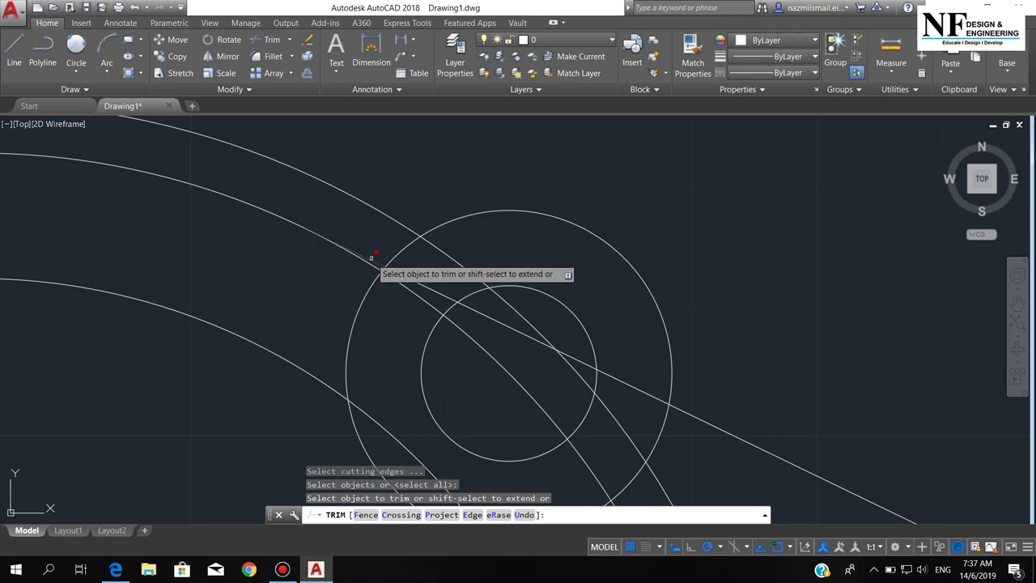
click(371, 257)
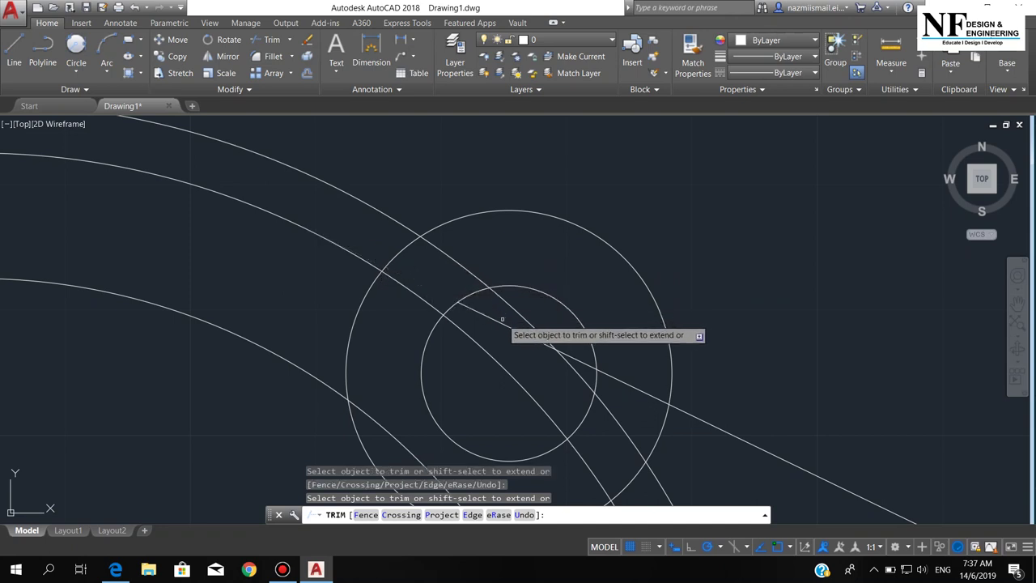
click(566, 342)
click(486, 309)
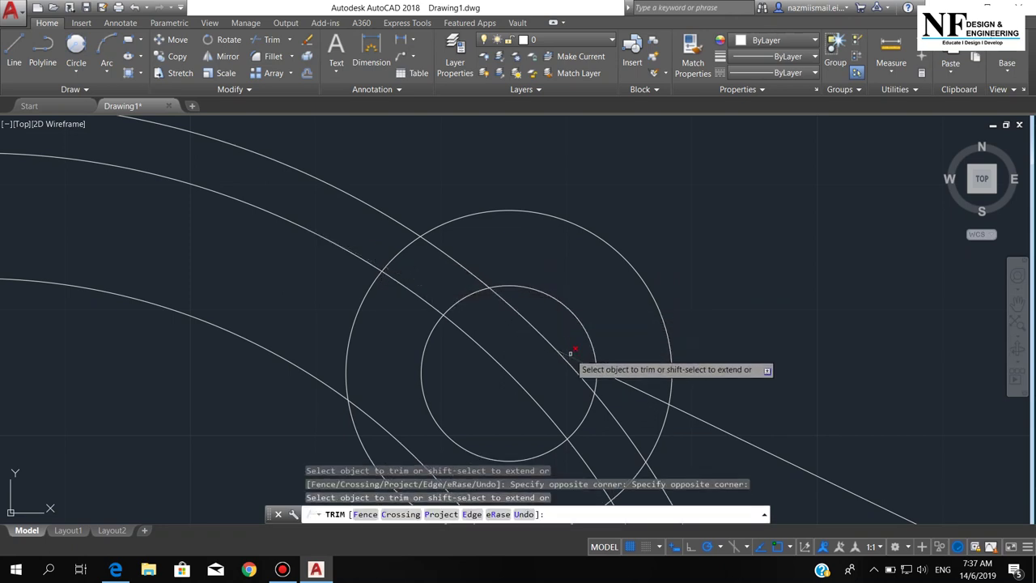
scroll(605, 302, down, 2)
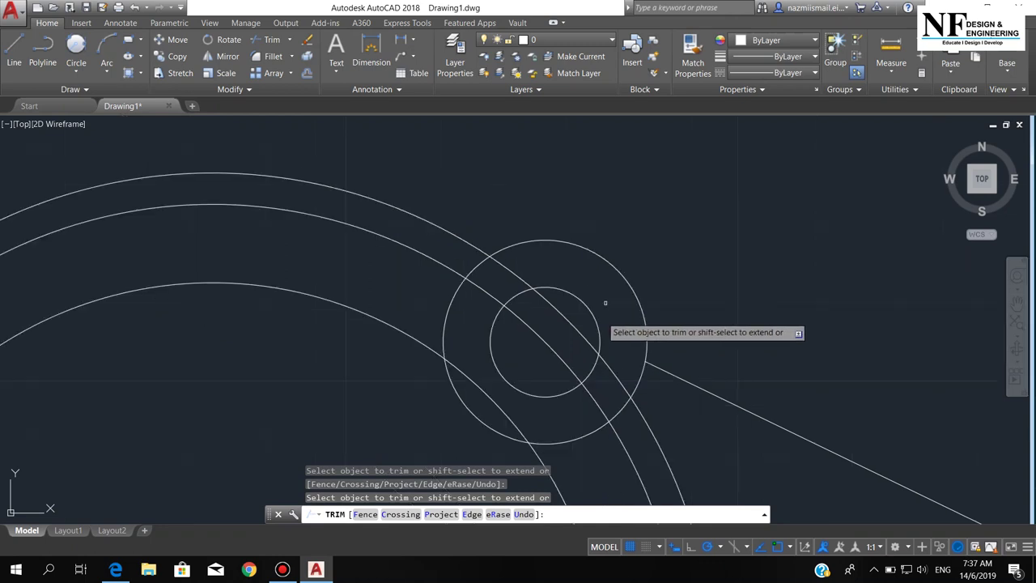
Step: Trim the segment between the boss's outer and inner circles
middle_drag(604, 302, 604, 270)
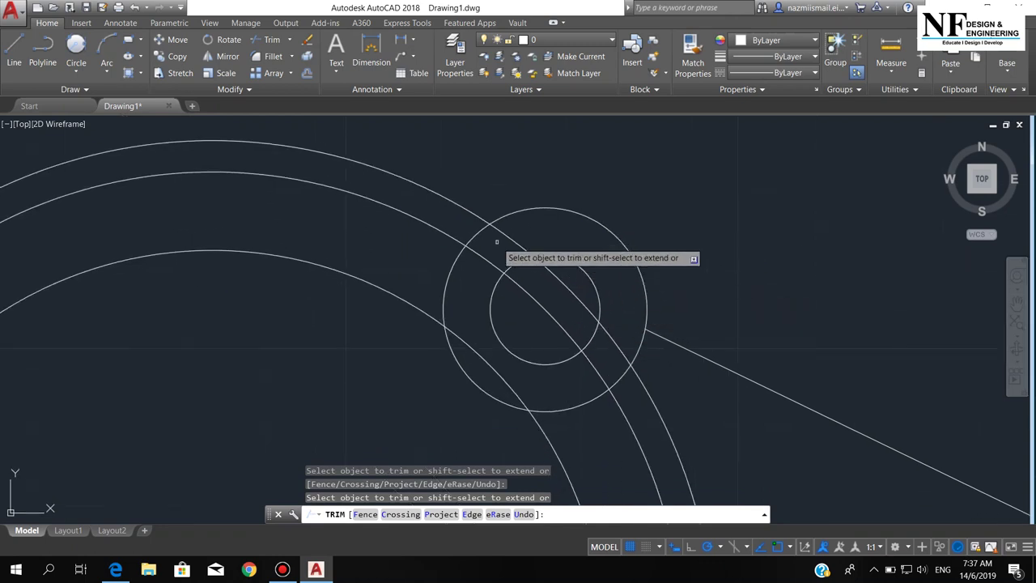
scroll(477, 232, up, 2)
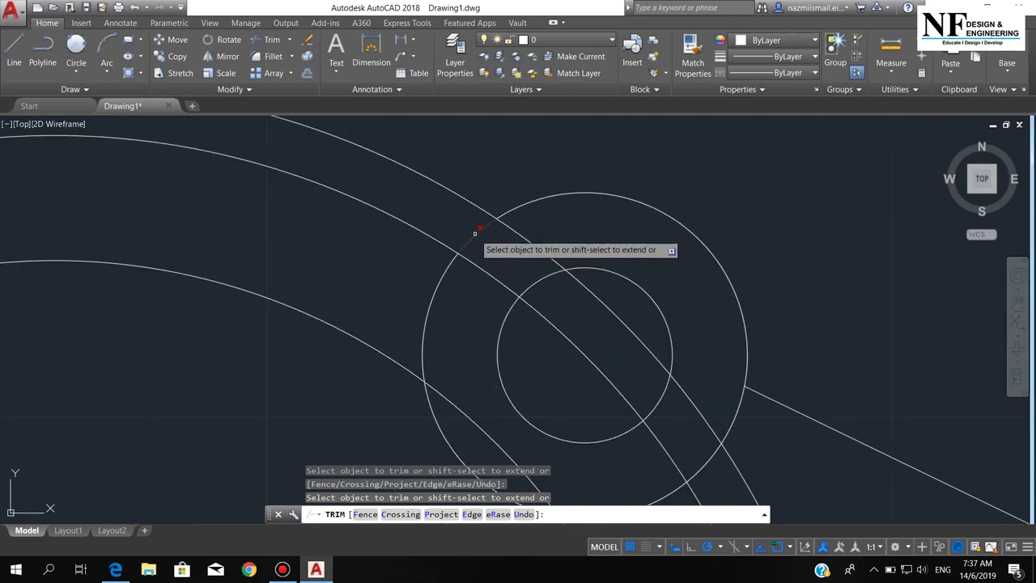
click(528, 238)
scroll(526, 235, down, 2)
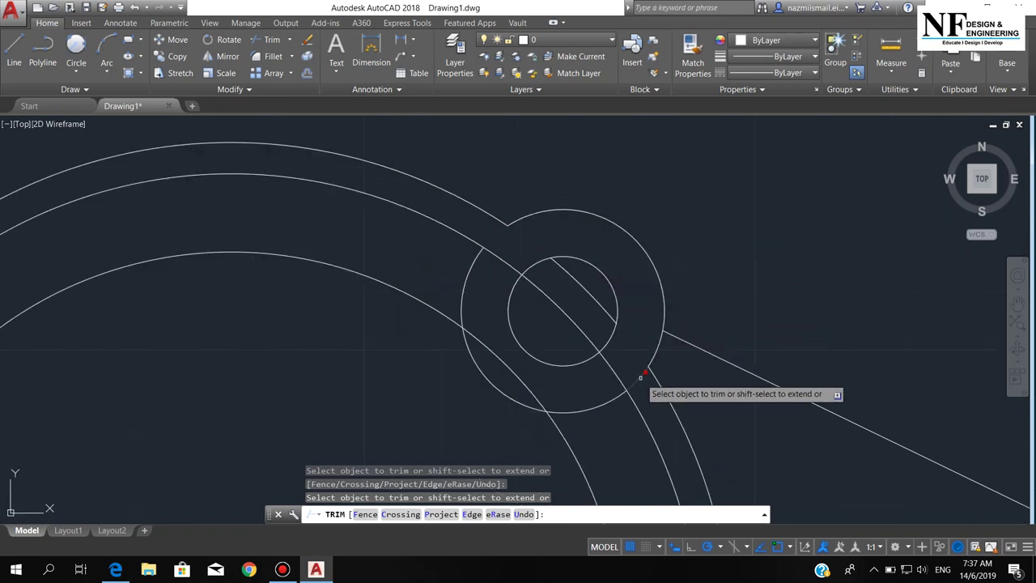
scroll(578, 323, down, 3)
scroll(583, 340, up, 1)
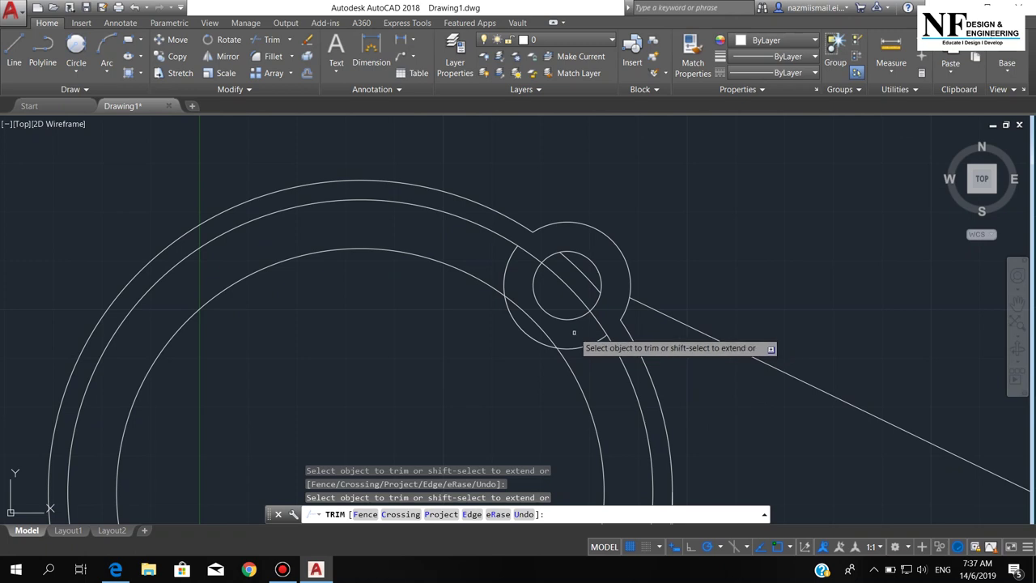
key(Return)
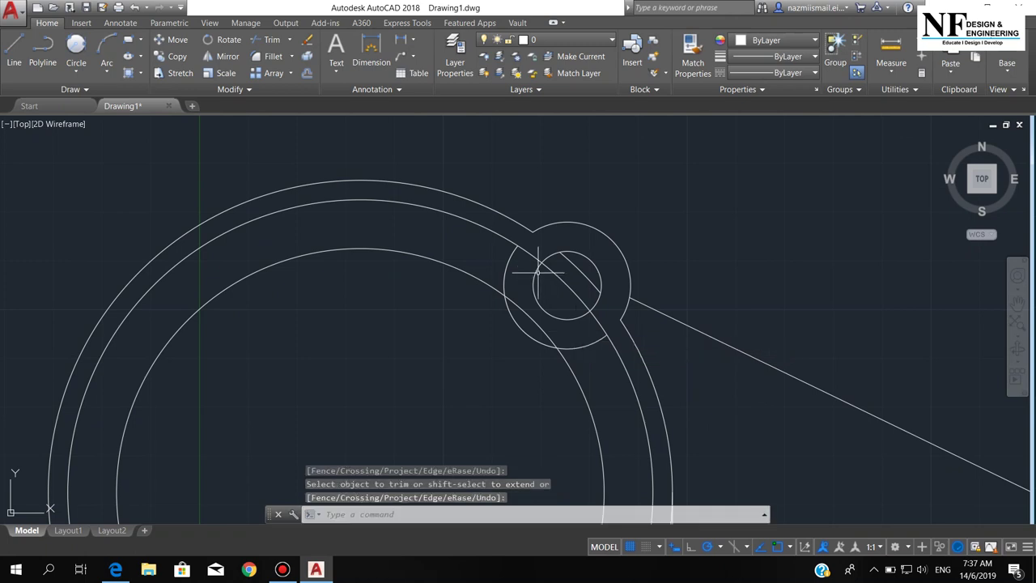
Step: Erase the leftover line inside the small hole and the stray ring arc under the boss
scroll(579, 275, up, 2)
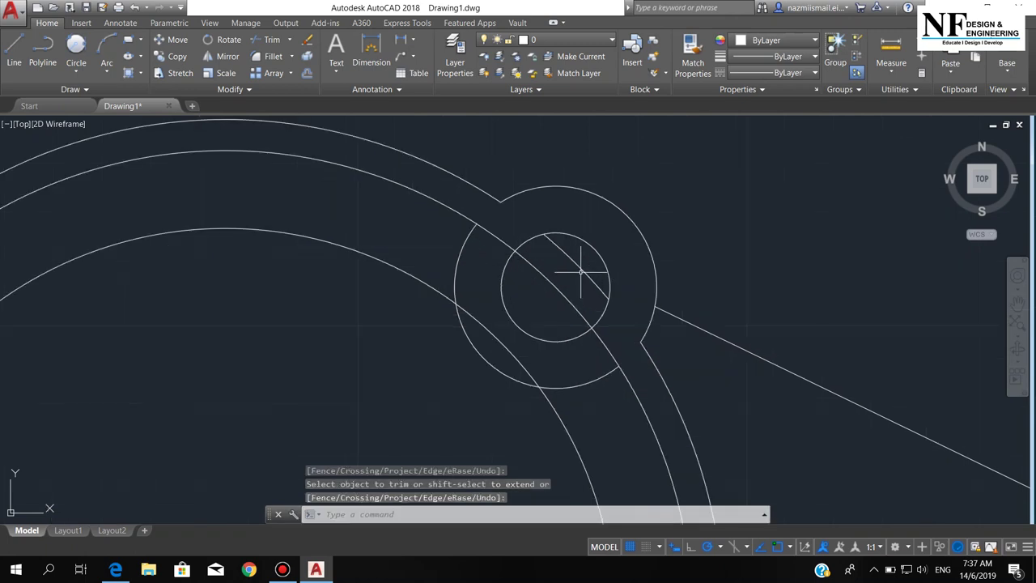
click(578, 273)
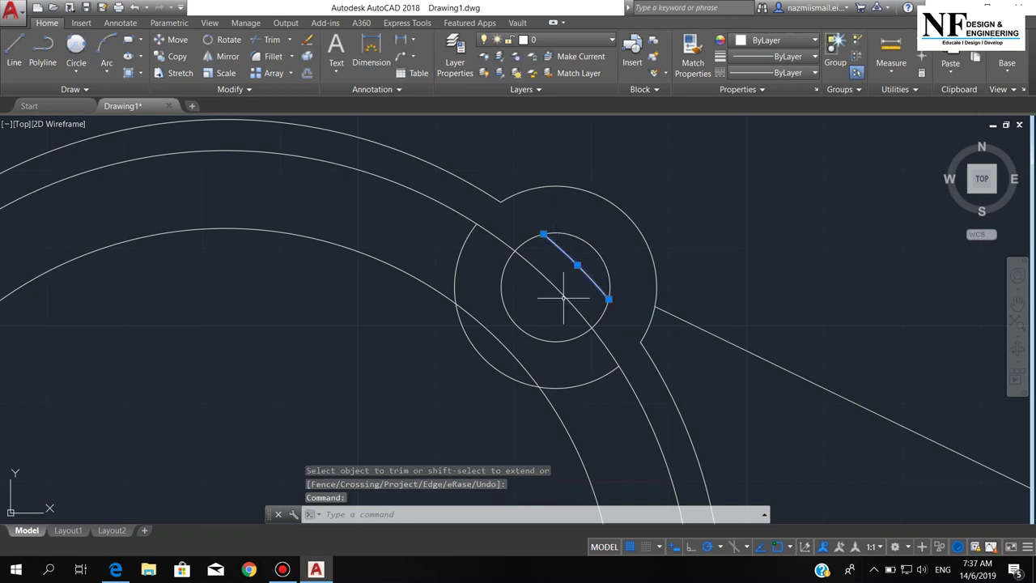
key(Delete)
scroll(572, 260, down, 3)
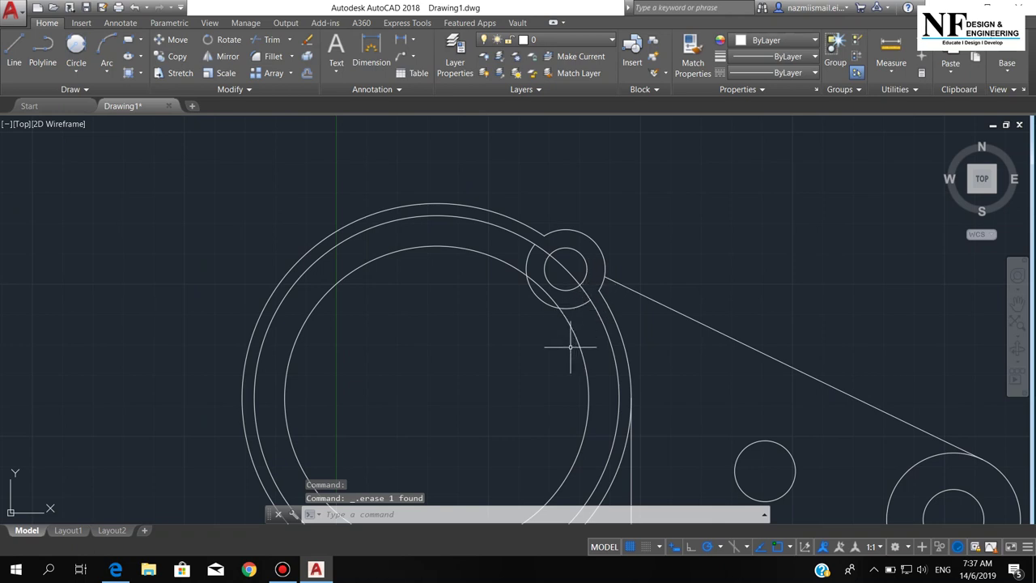
scroll(566, 233, down, 3)
scroll(561, 296, up, 3)
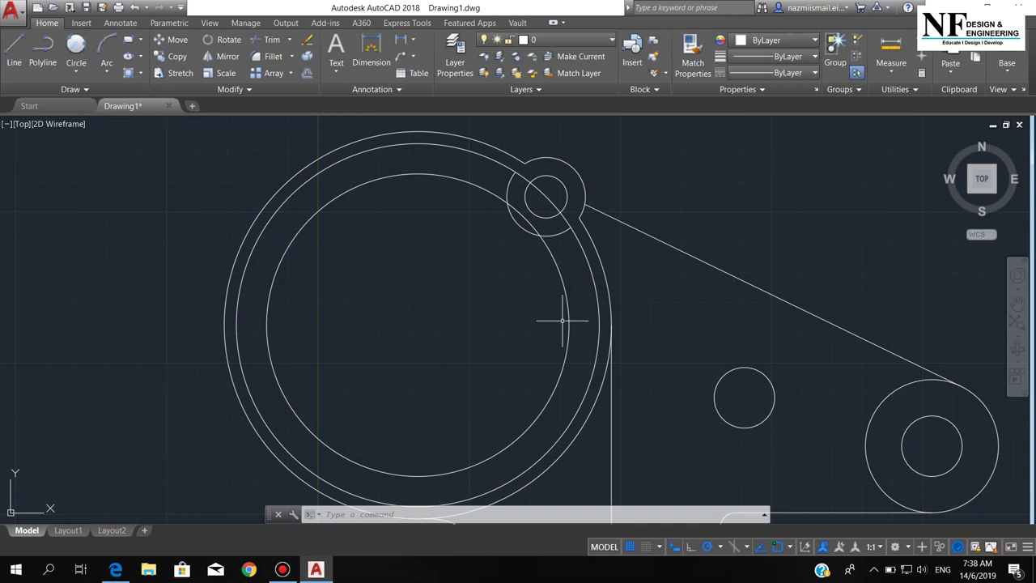
scroll(547, 217, down, 4)
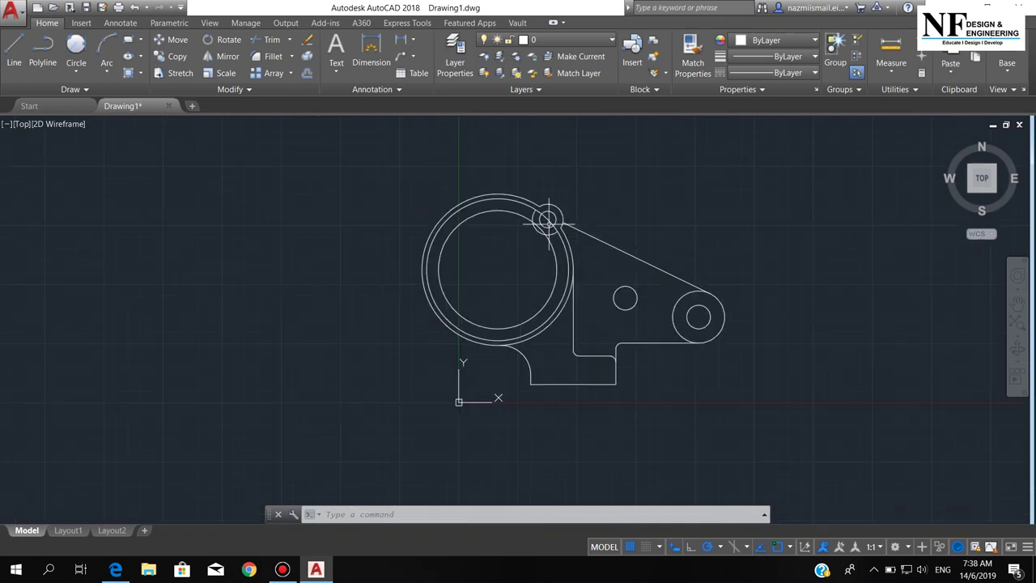
scroll(541, 235, up, 4)
scroll(567, 247, up, 4)
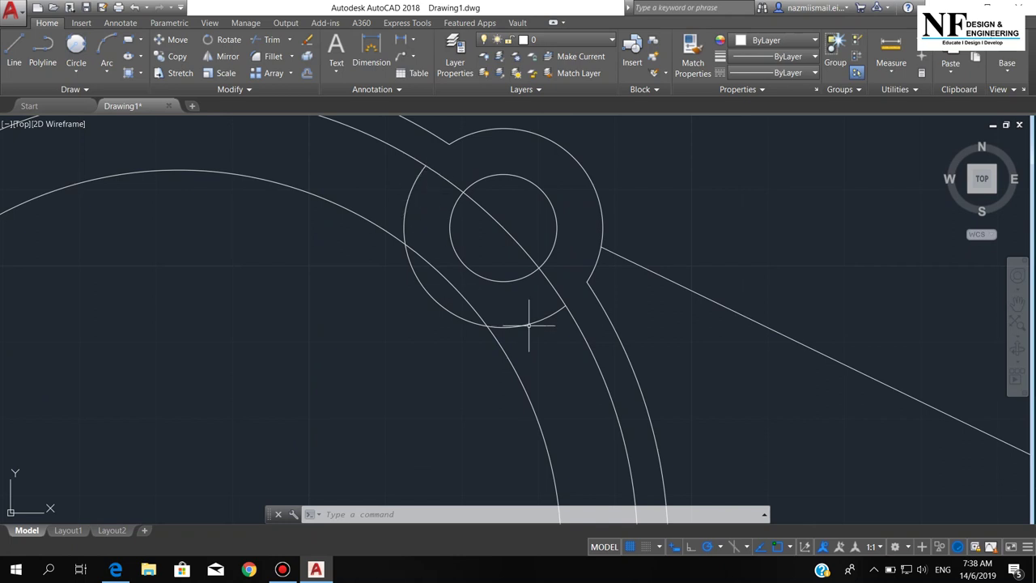
click(529, 325)
key(Delete)
scroll(549, 291, down, 3)
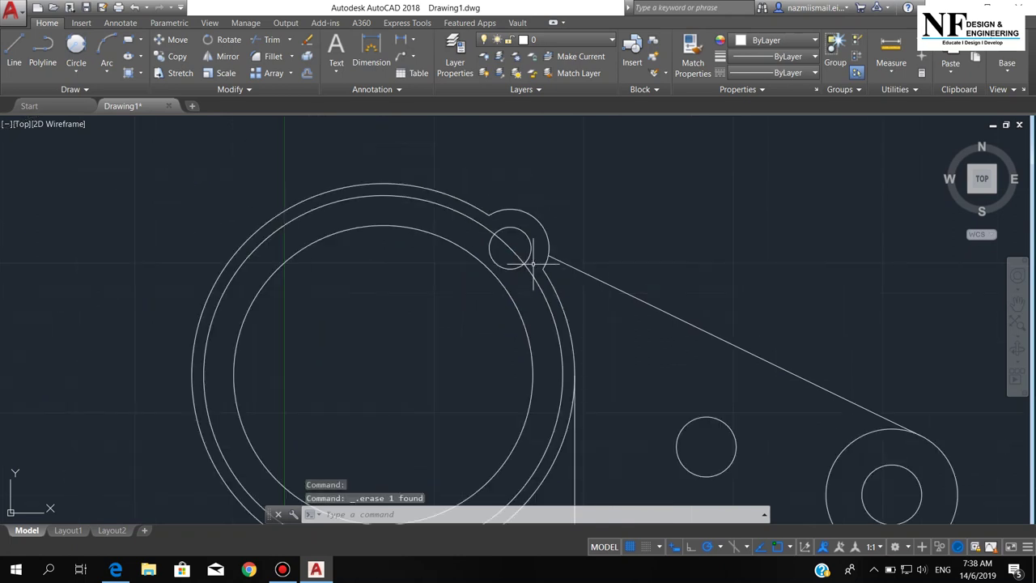
scroll(561, 254, down, 1)
Step: Polar-array the boss arc and hole circle into 4 items about the main ring's centre
text(r)
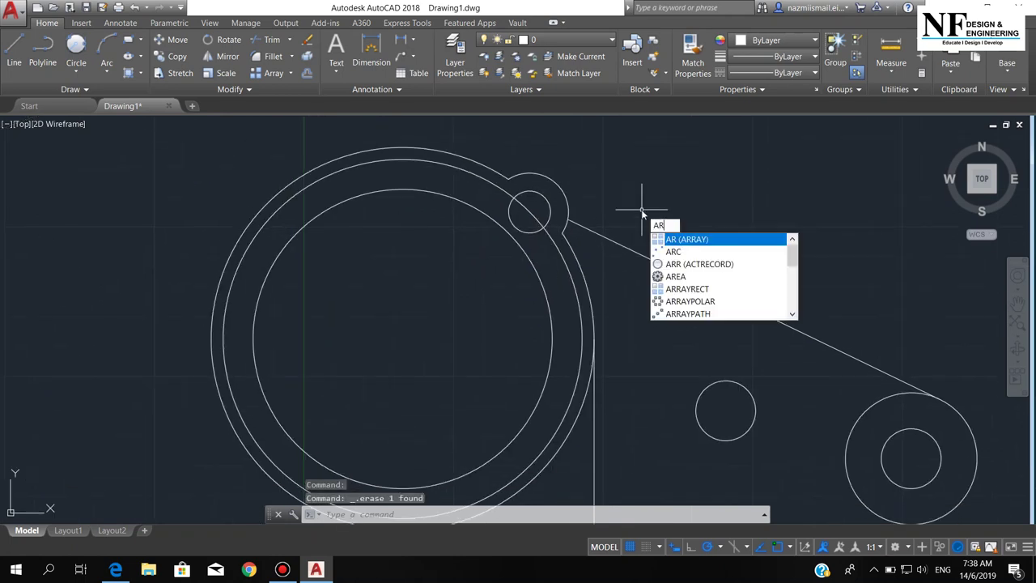
key(Return)
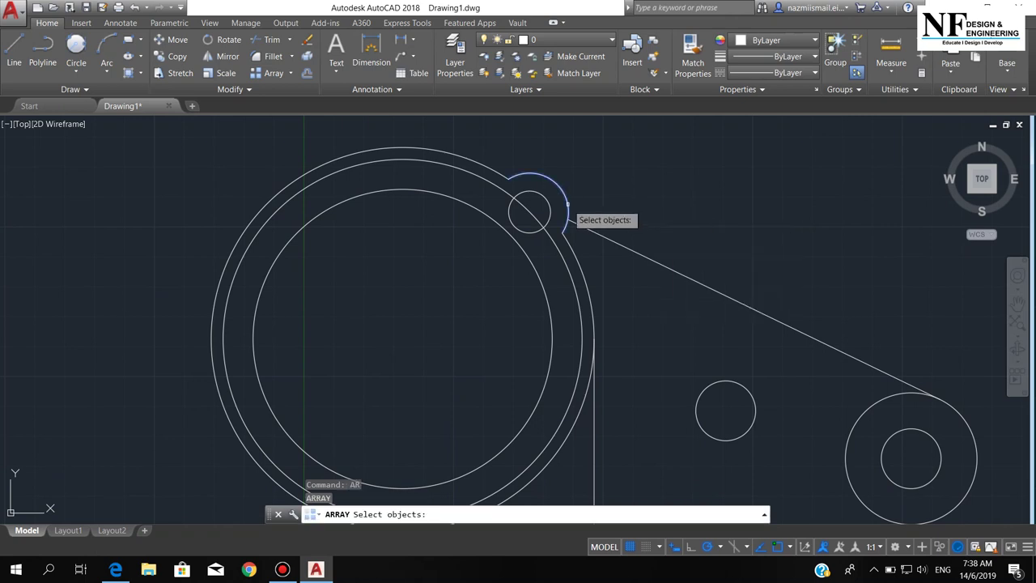
click(567, 205)
click(548, 219)
scroll(552, 208, down, 4)
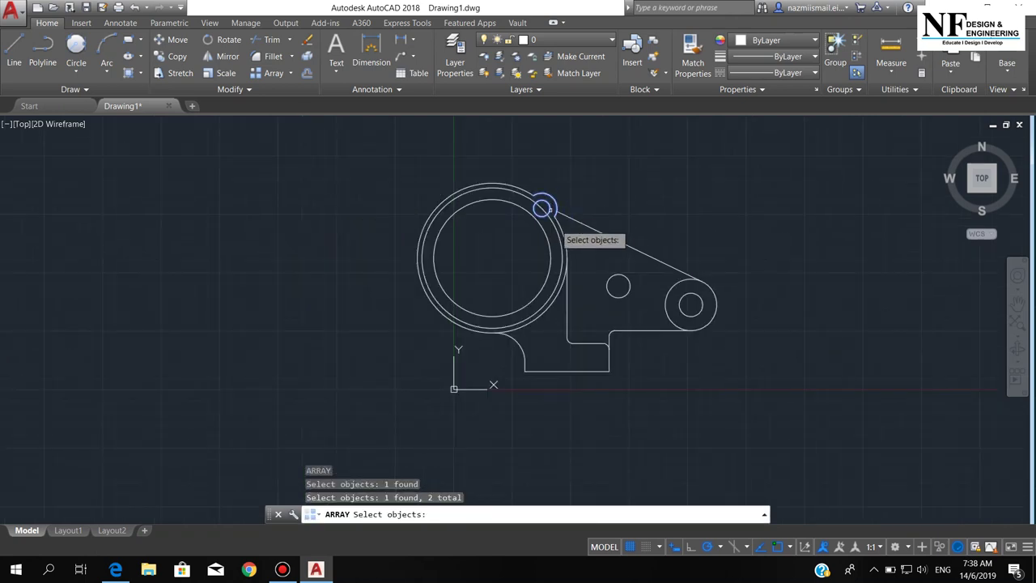
key(Return)
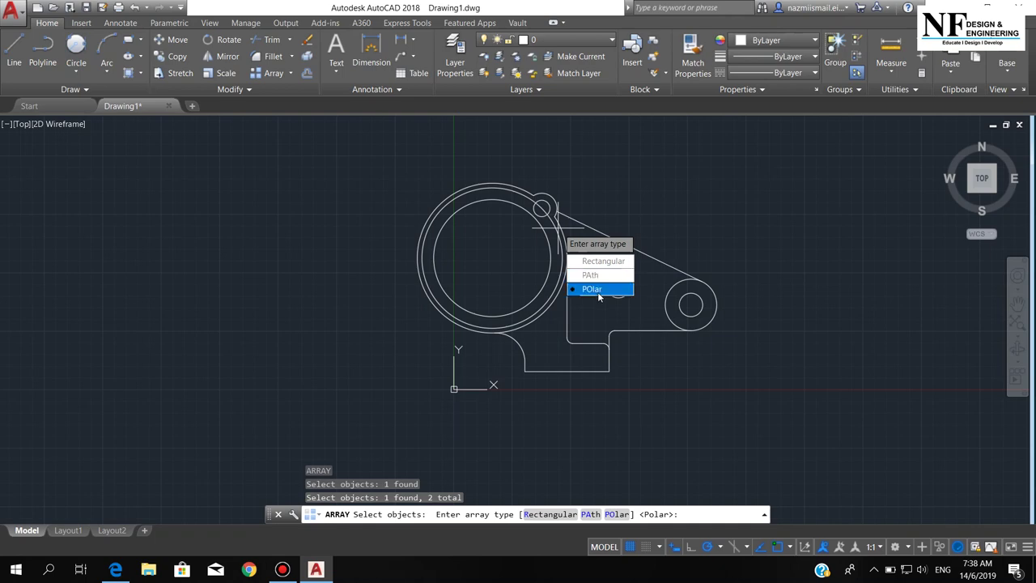
click(599, 293)
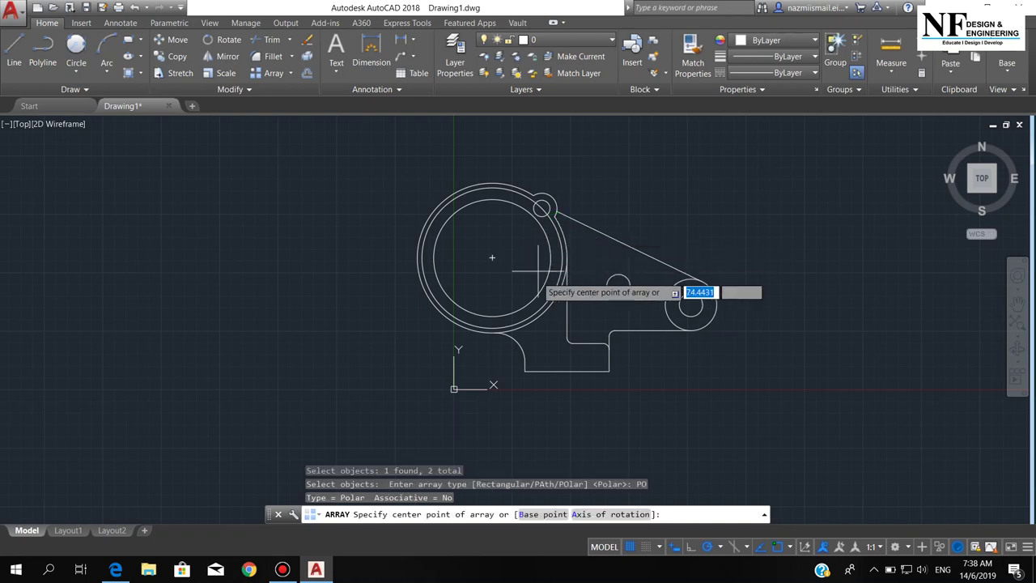
click(492, 258)
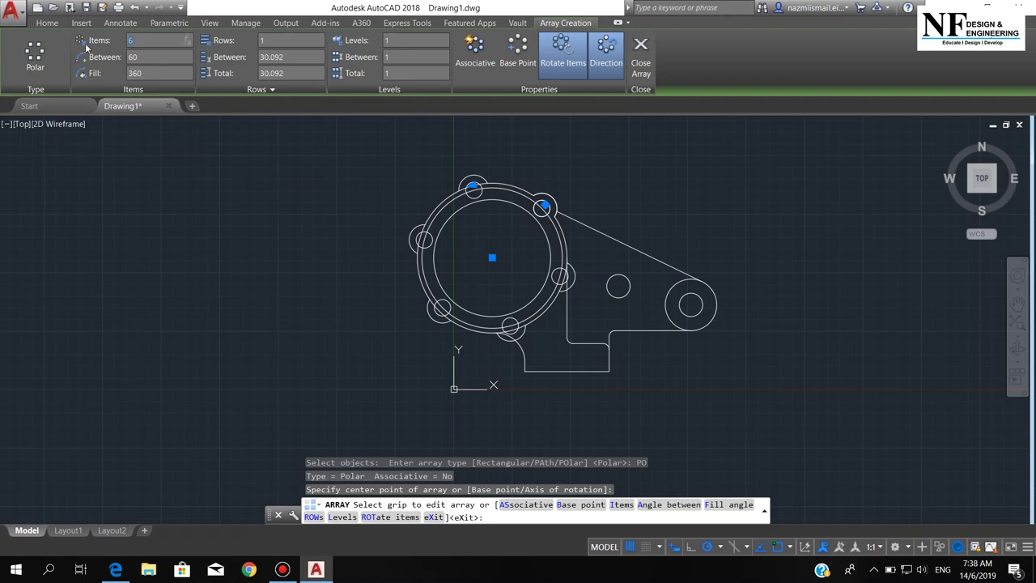
text(4)
key(Return)
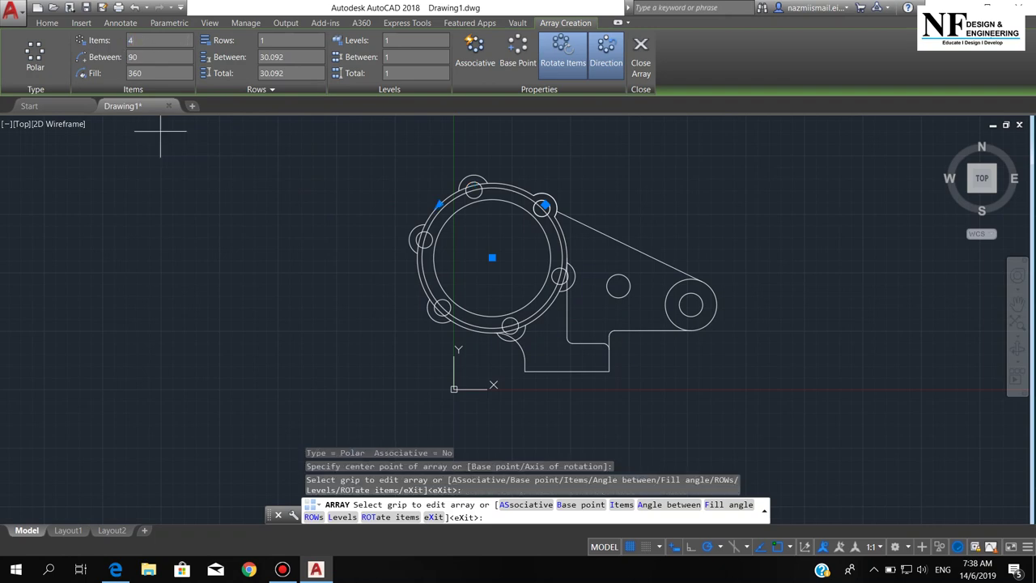
scroll(426, 261, up, 2)
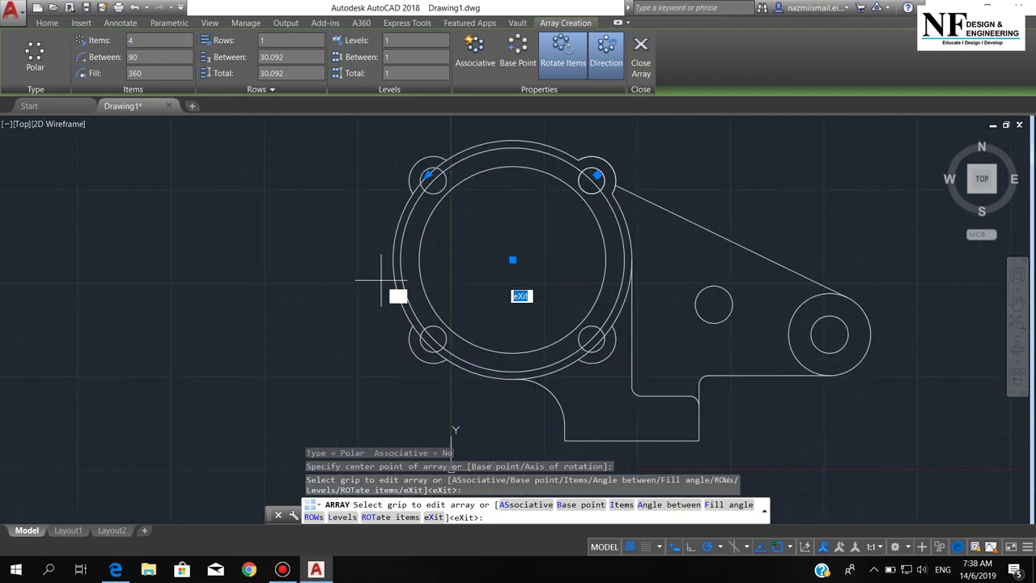
key(Return)
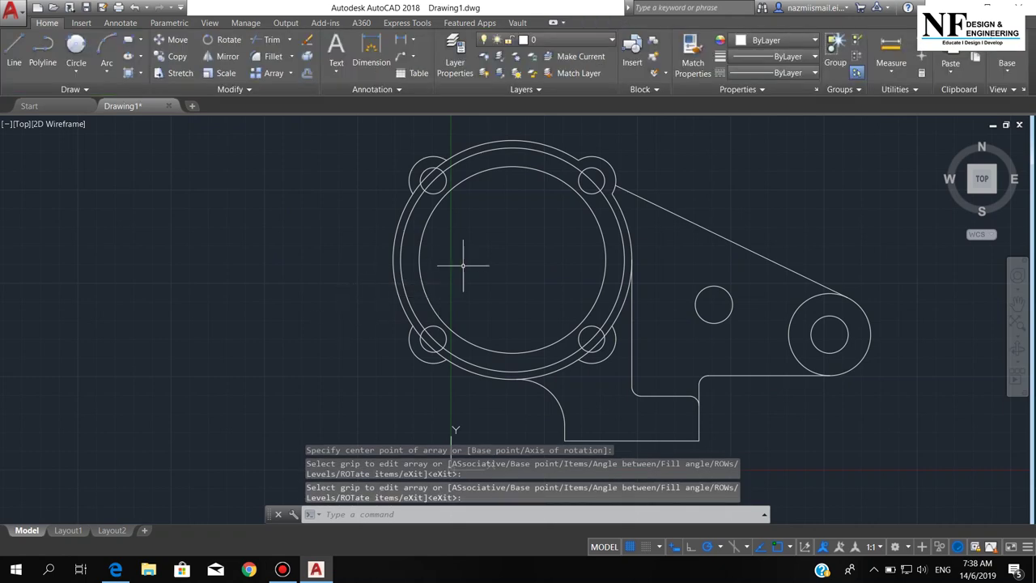
Step: Trim the ring arcs inside the right and upper-left bosses using all objects as cutting edges
text(tr)
key(Return)
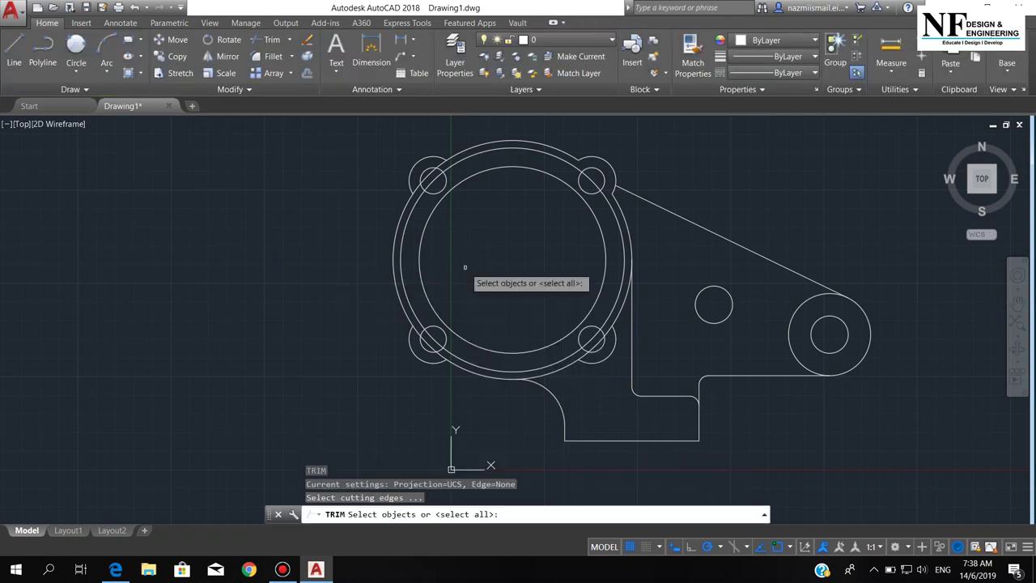
key(Return)
scroll(589, 356, up, 2)
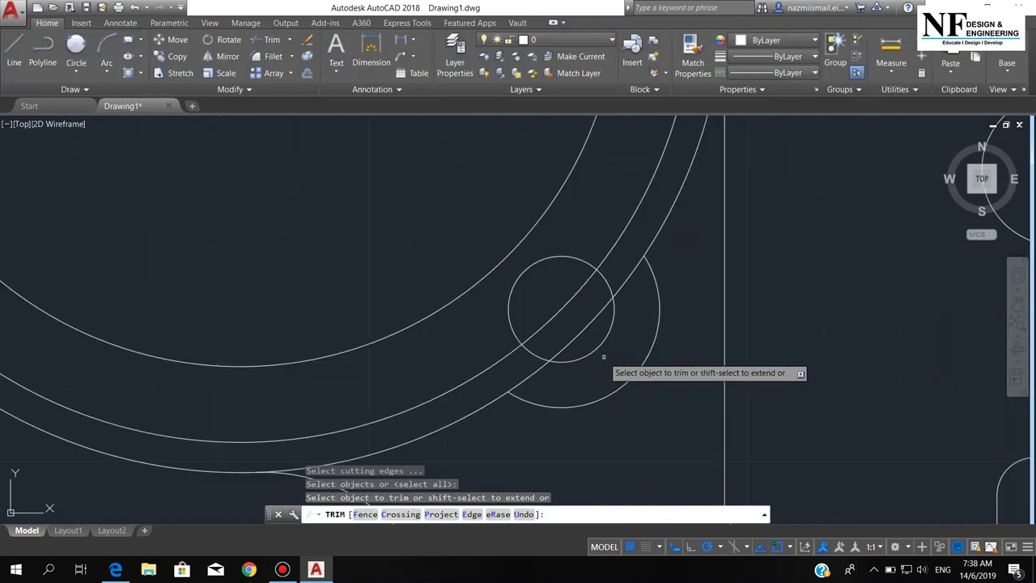
click(628, 278)
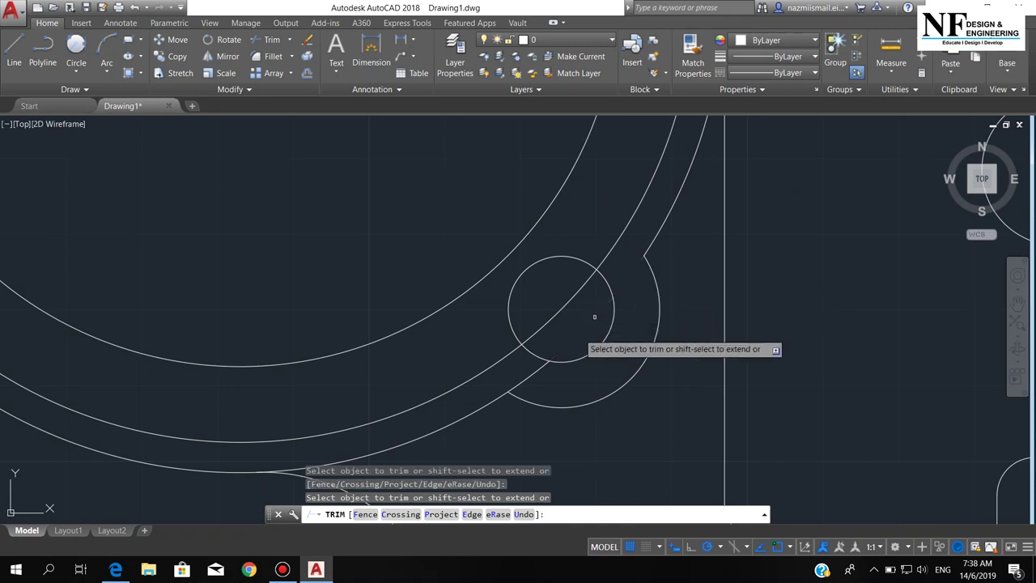
scroll(470, 396, down, 5)
scroll(430, 387, up, 4)
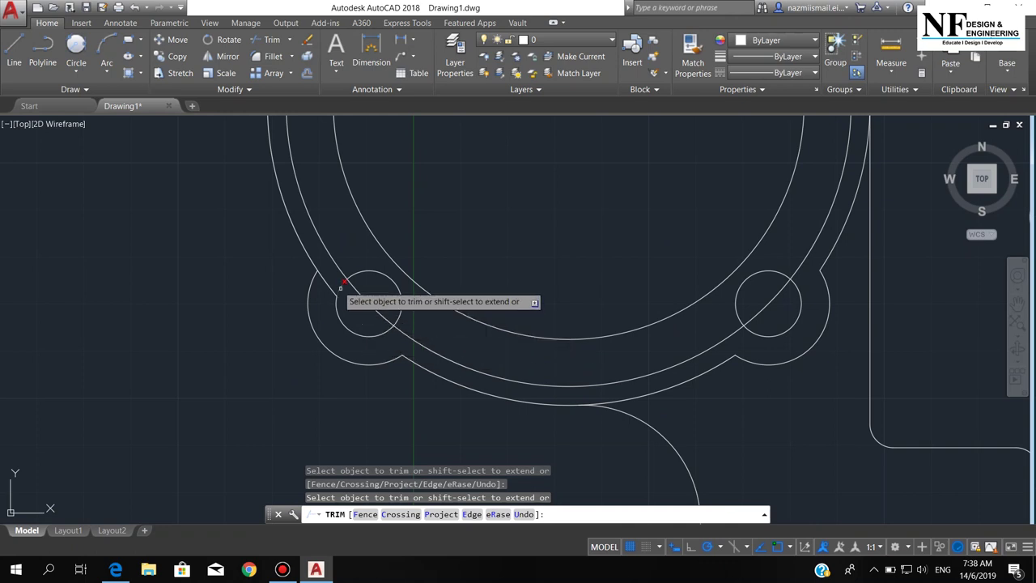
scroll(339, 287, down, 4)
scroll(347, 154, up, 2)
scroll(352, 153, up, 2)
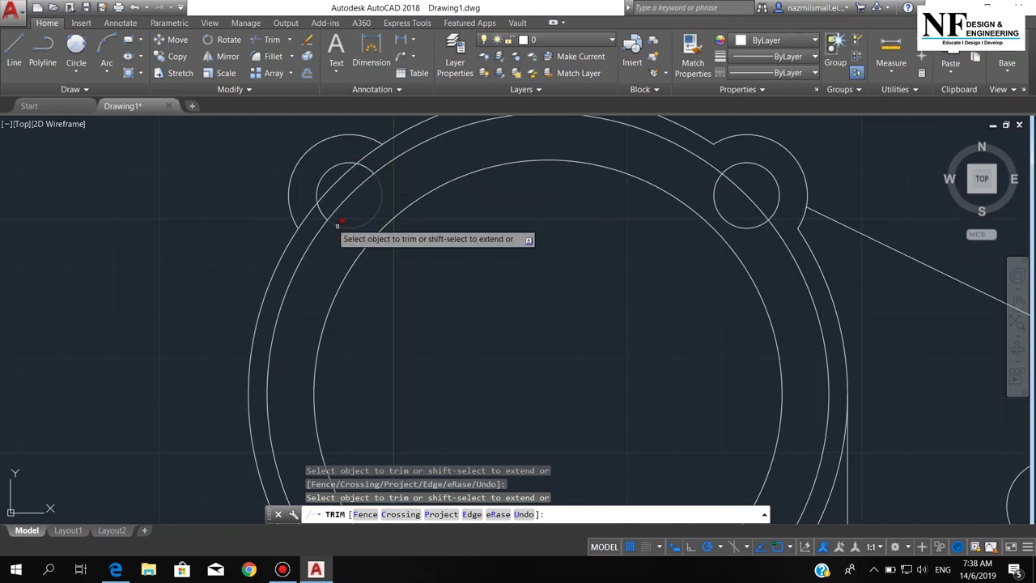
click(326, 191)
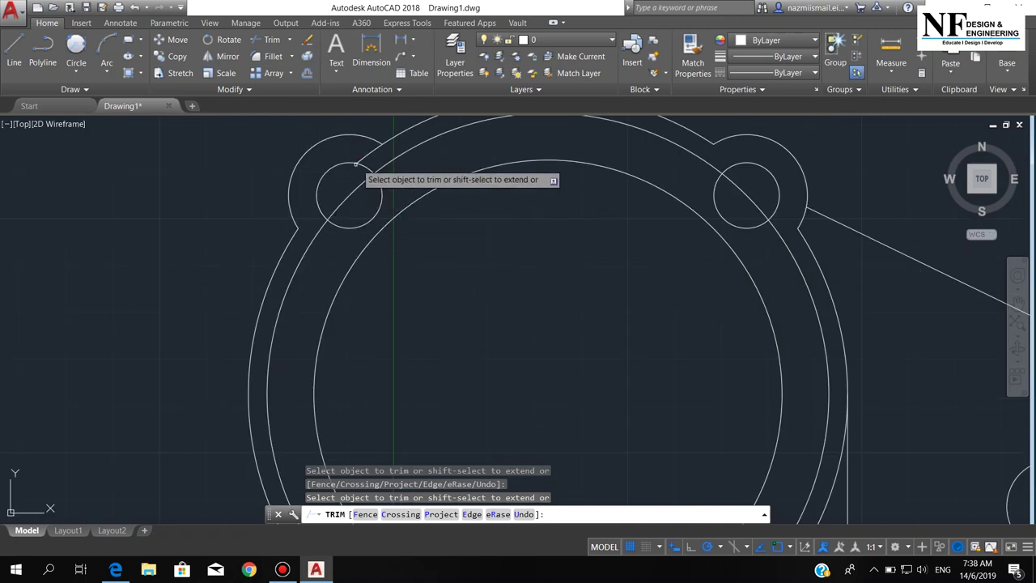
key(Return)
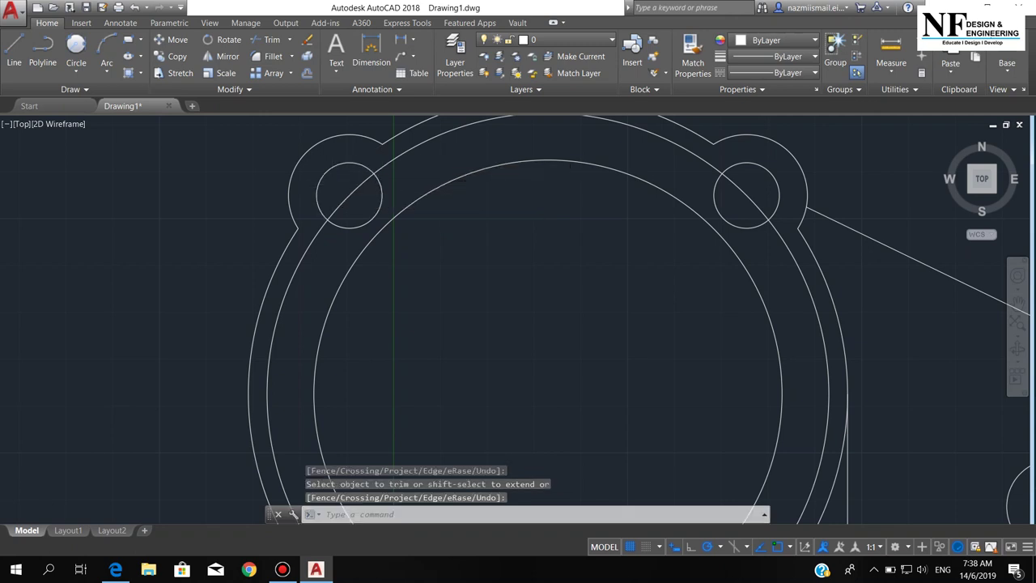
Step: Select the large ring circle, clear the selection, and open the linetype list
scroll(376, 202, down, 4)
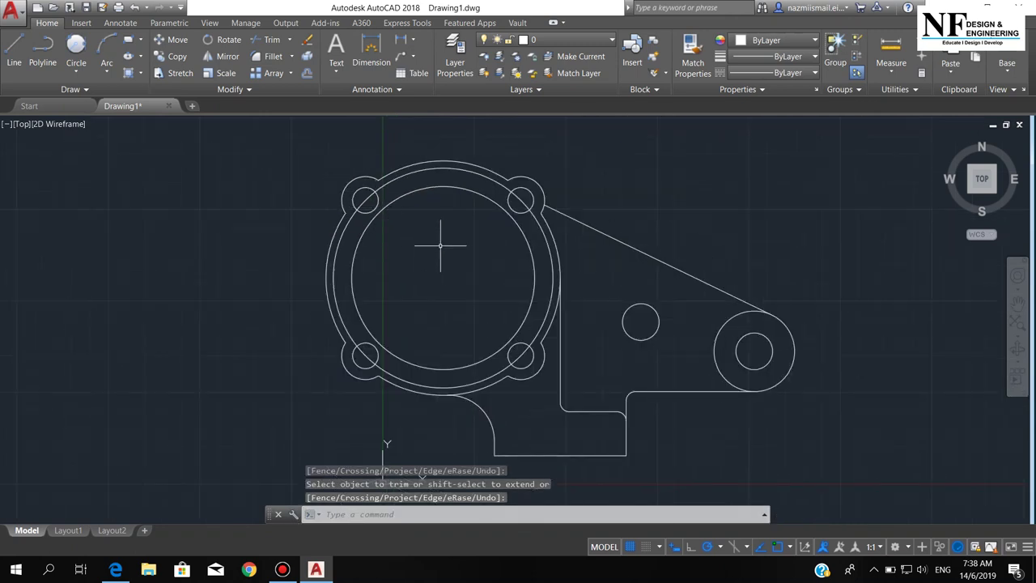
click(430, 167)
key(Escape)
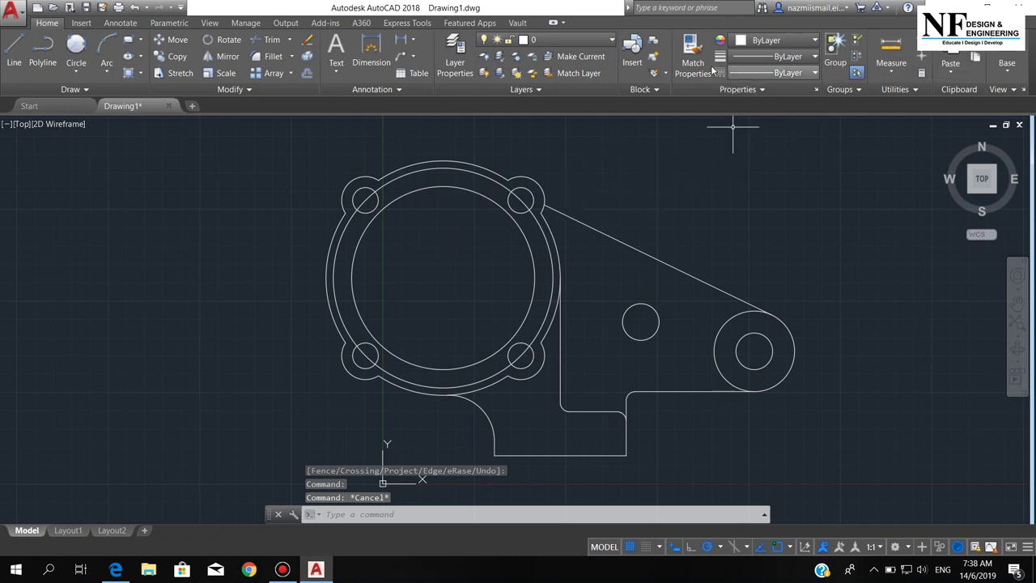
click(773, 74)
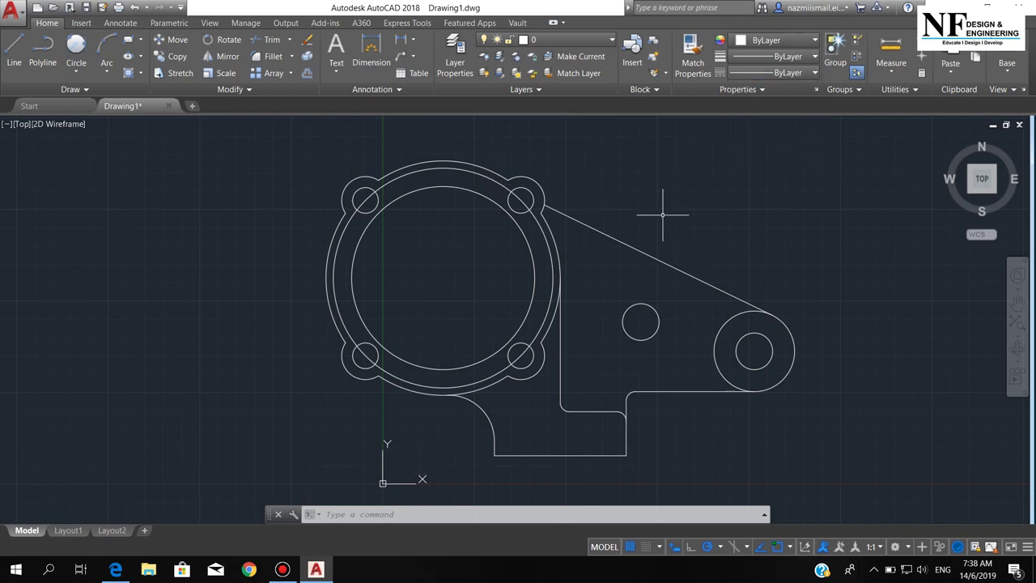
Step: Set the radius-60 bolt circle's linetype to CENTER2 in Properties, then zoom to extents
text(pr)
key(Return)
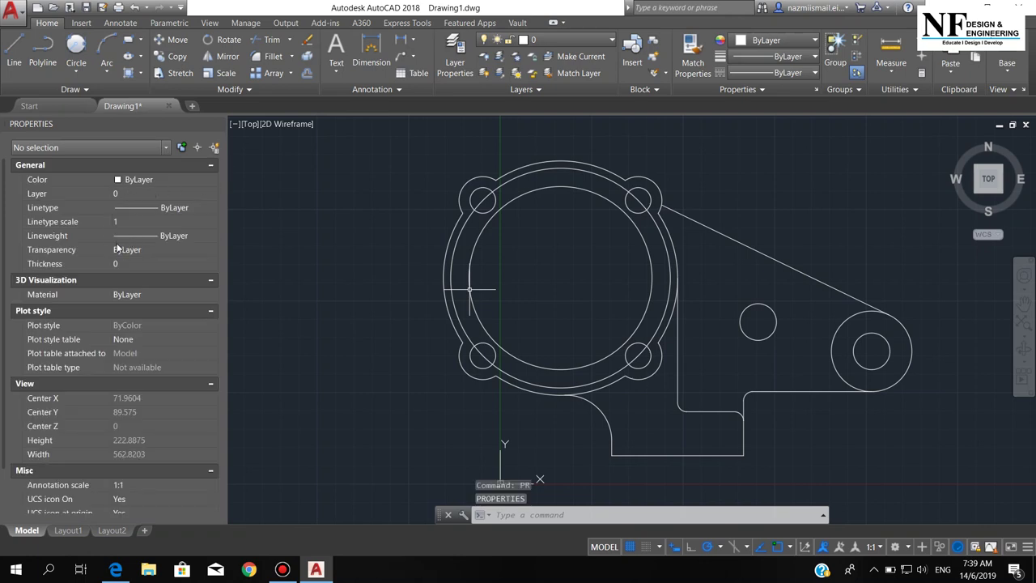
click(598, 172)
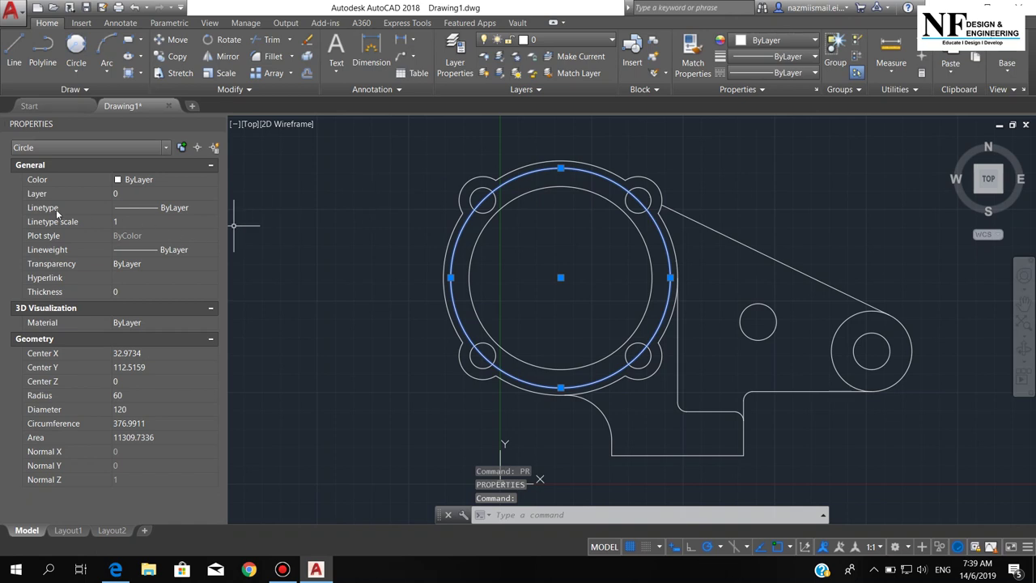
click(181, 211)
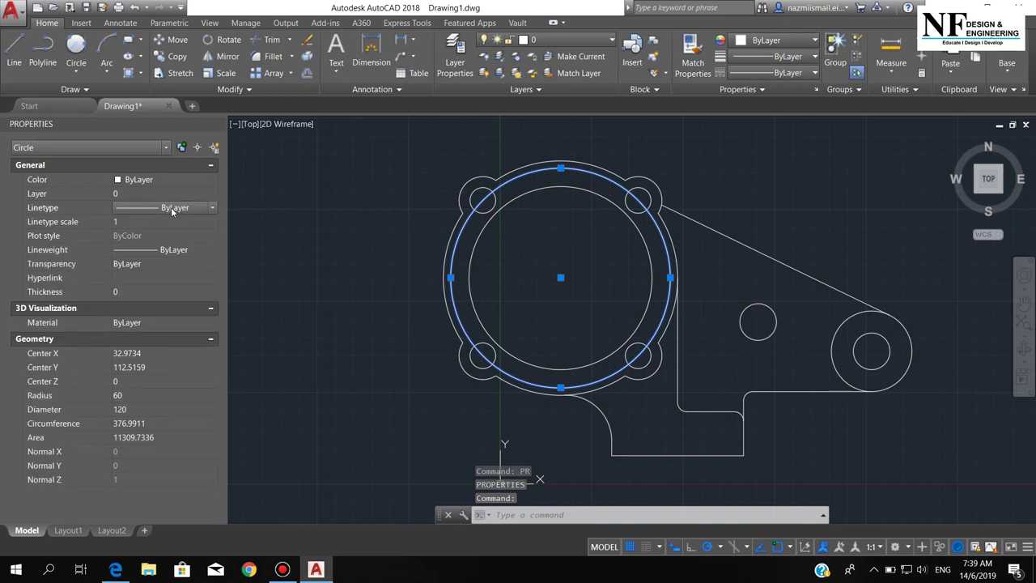
click(173, 212)
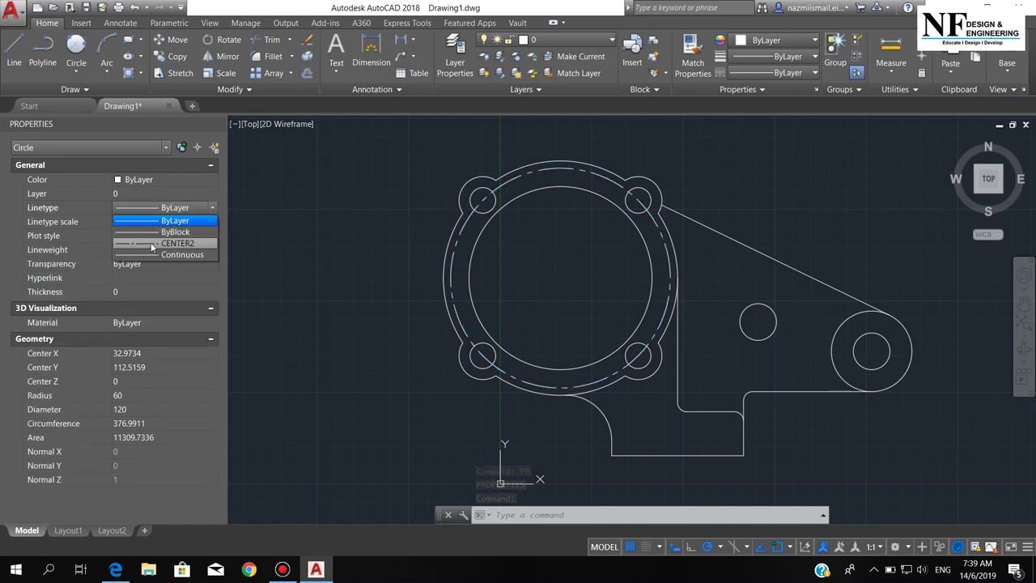
click(172, 243)
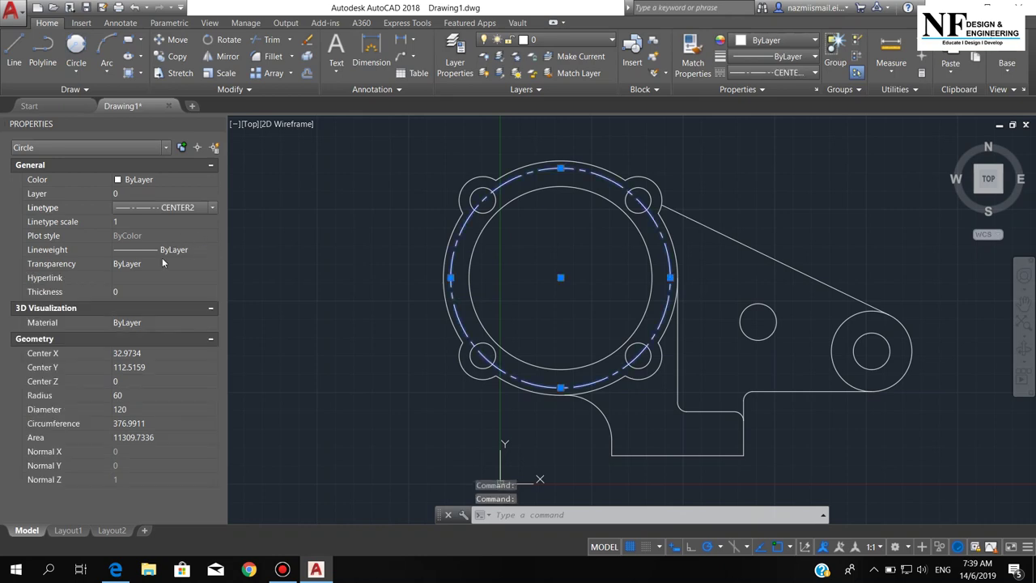
key(Escape)
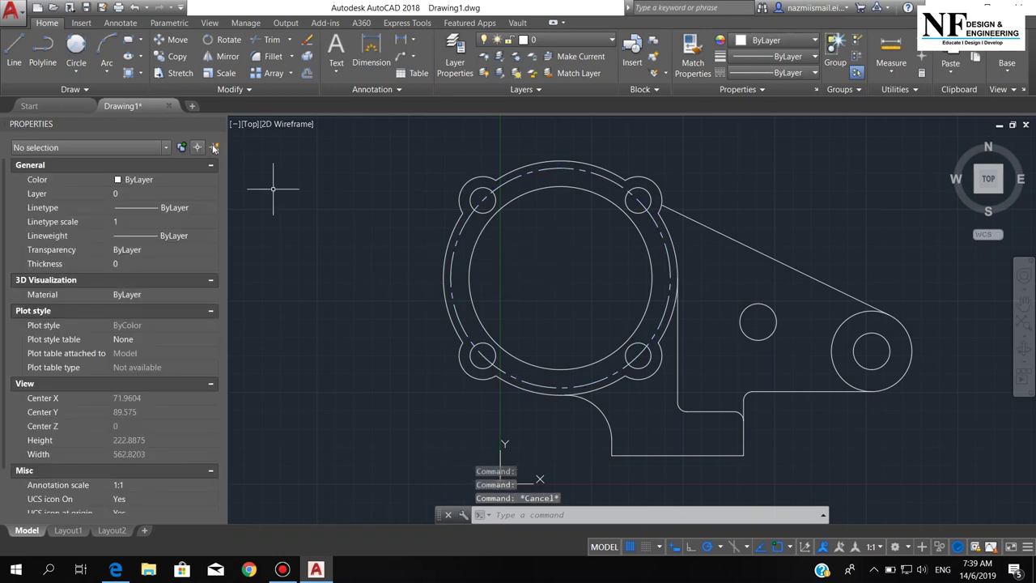
click(218, 124)
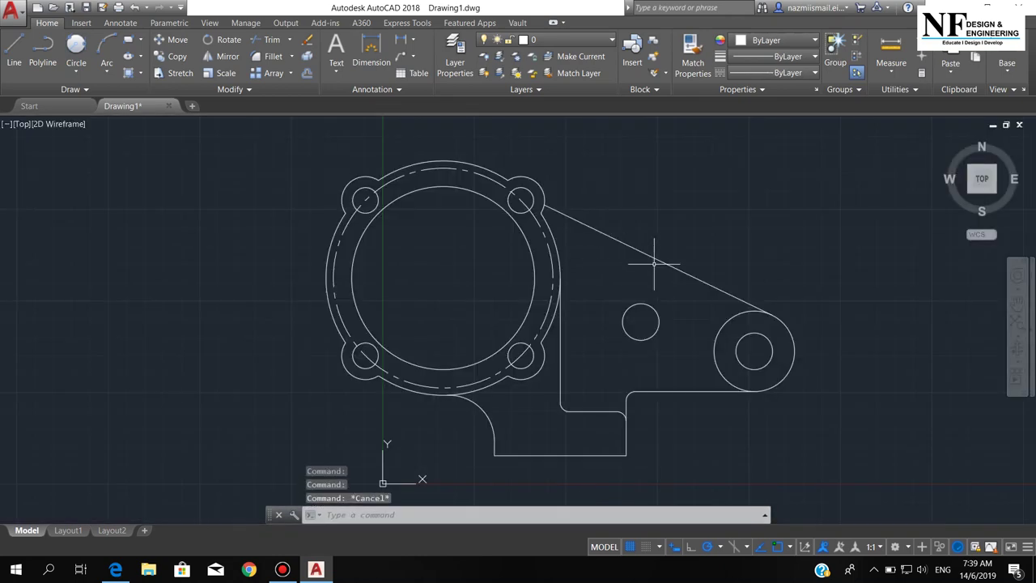
middle_click(647, 279)
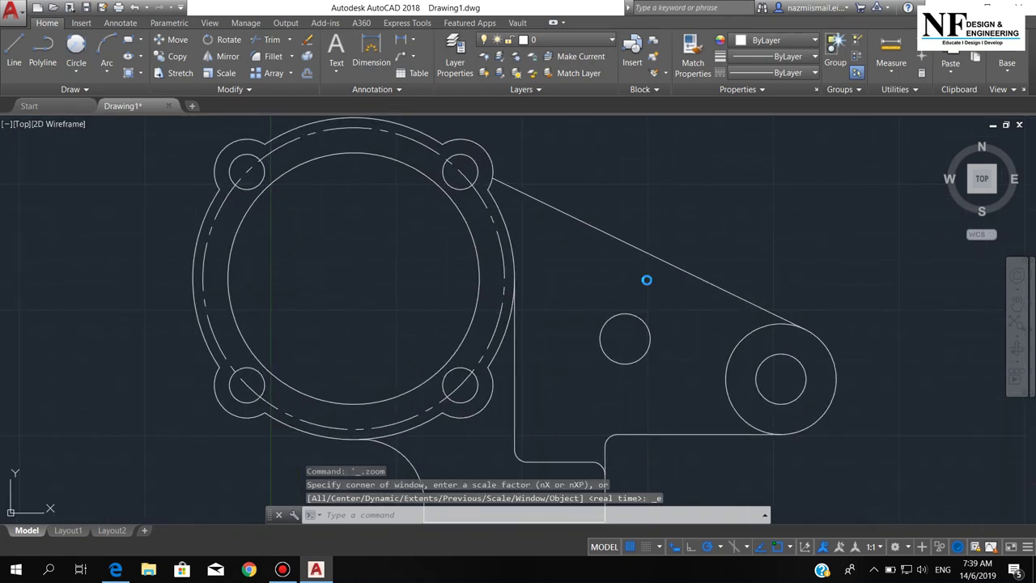
Step: Load the <Previous plot> setup (DWG To PDF, ISO A3, Extents, Landscape, centred) and preview it
key(ctrl+p)
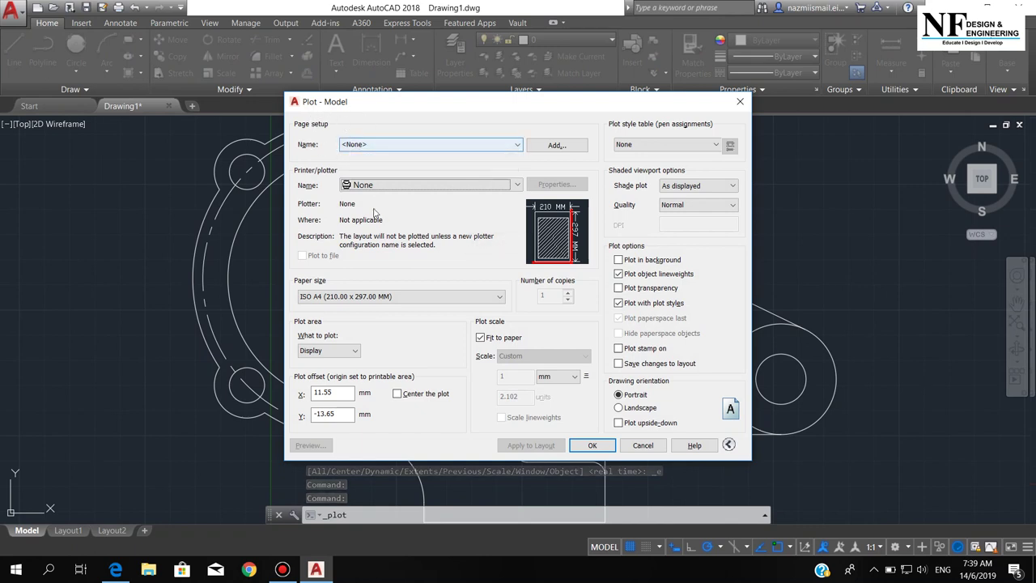
click(360, 189)
click(360, 189)
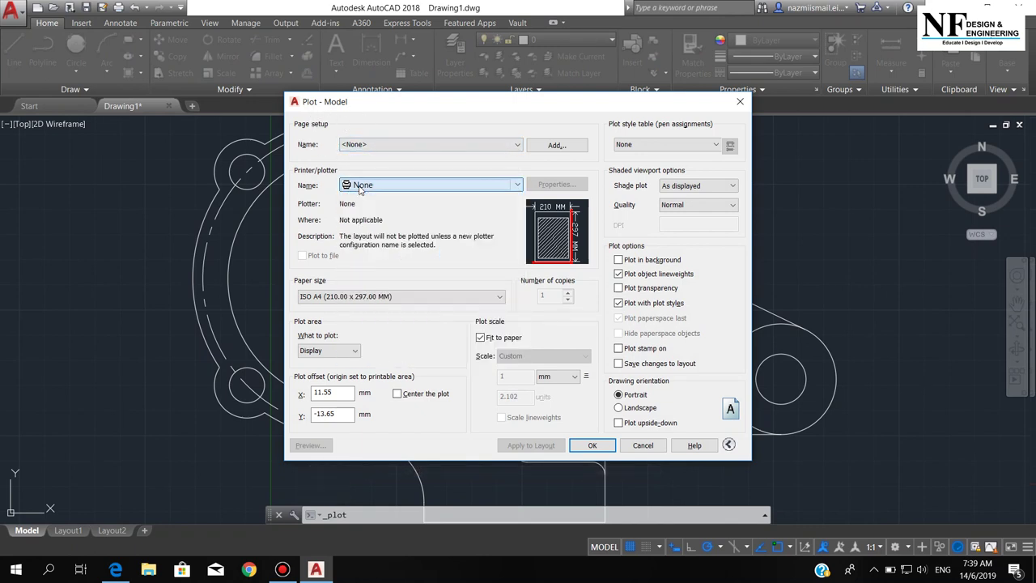
click(364, 145)
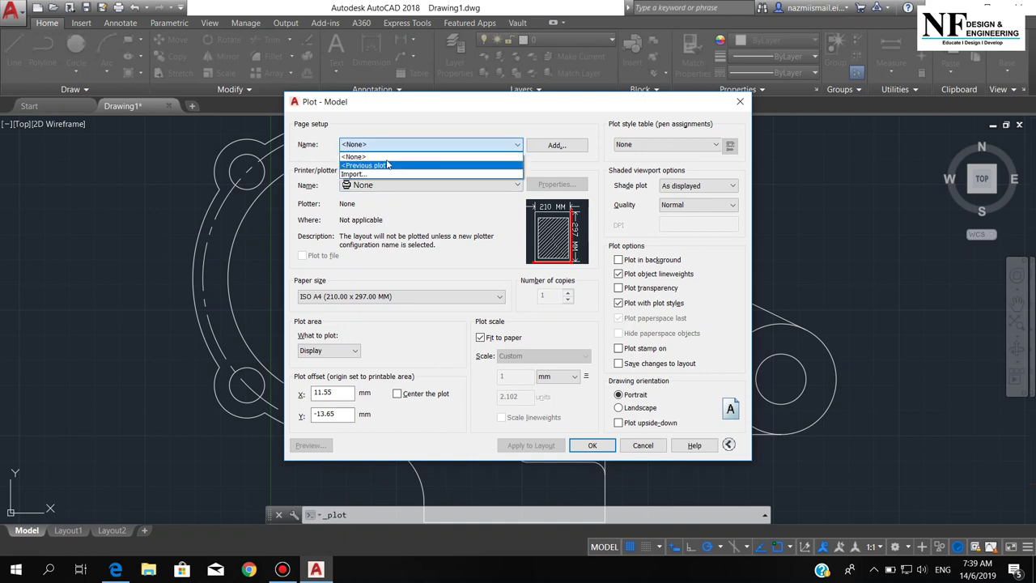
click(373, 166)
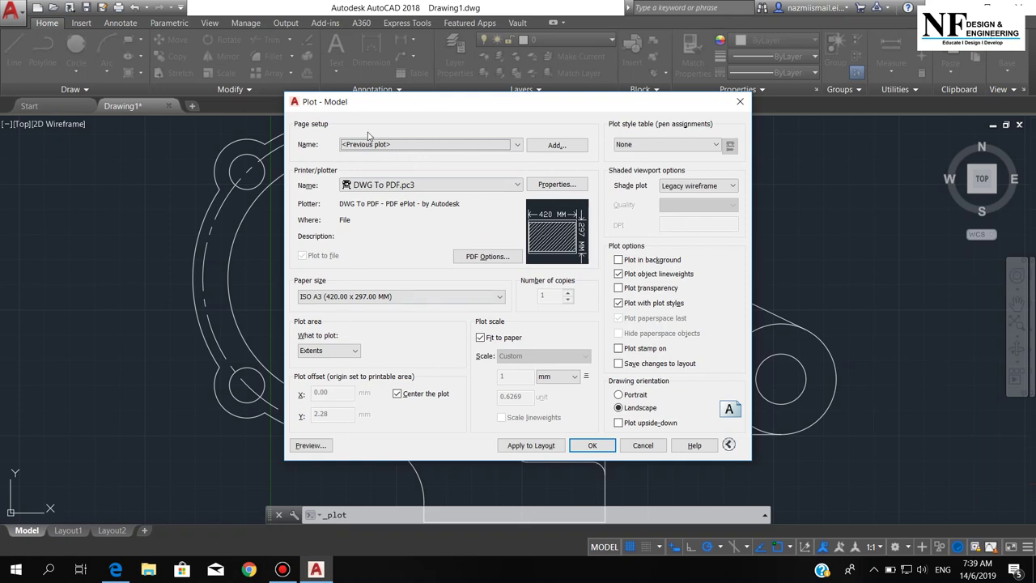
click(319, 447)
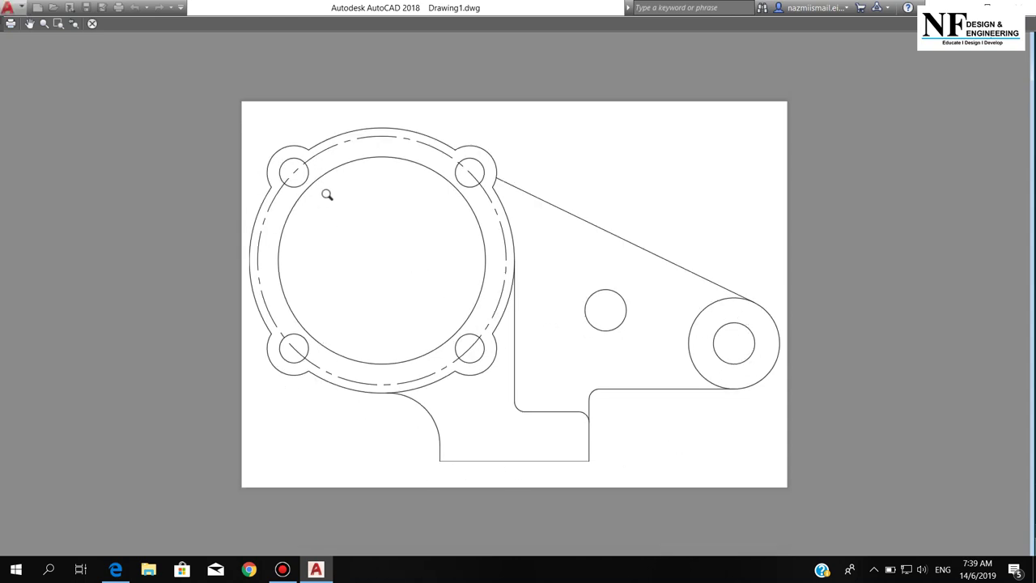
Step: Zoom and pan around the A3 landscape preview of the bracket
scroll(514, 334, up, 2)
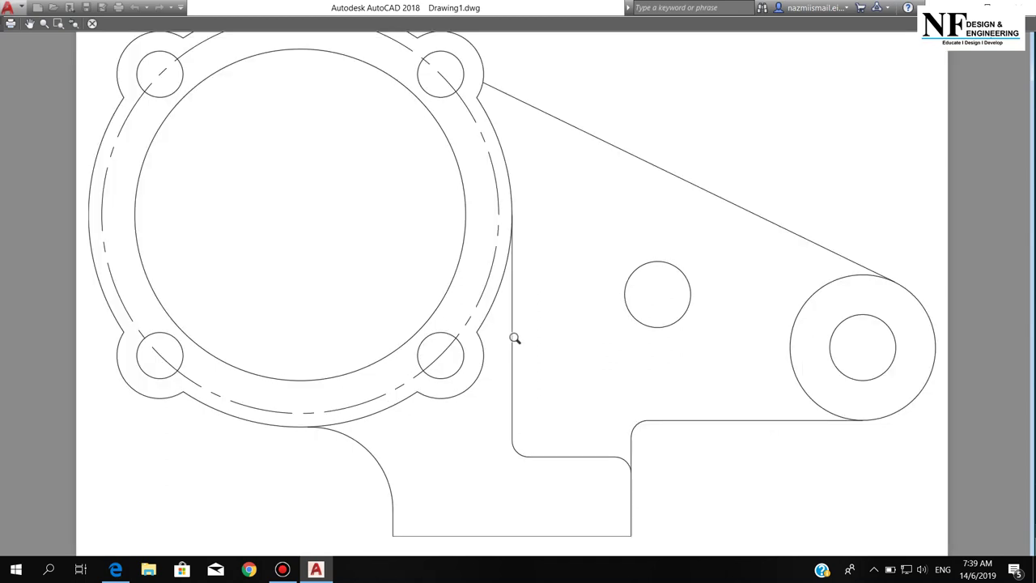
middle_drag(513, 337, 526, 346)
scroll(479, 313, down, 4)
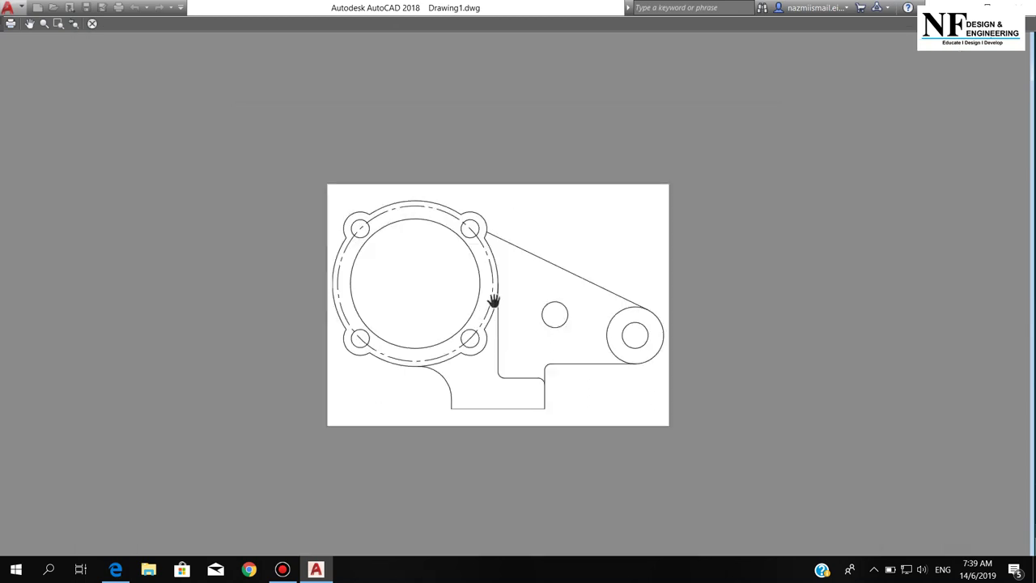
scroll(492, 301, up, 2)
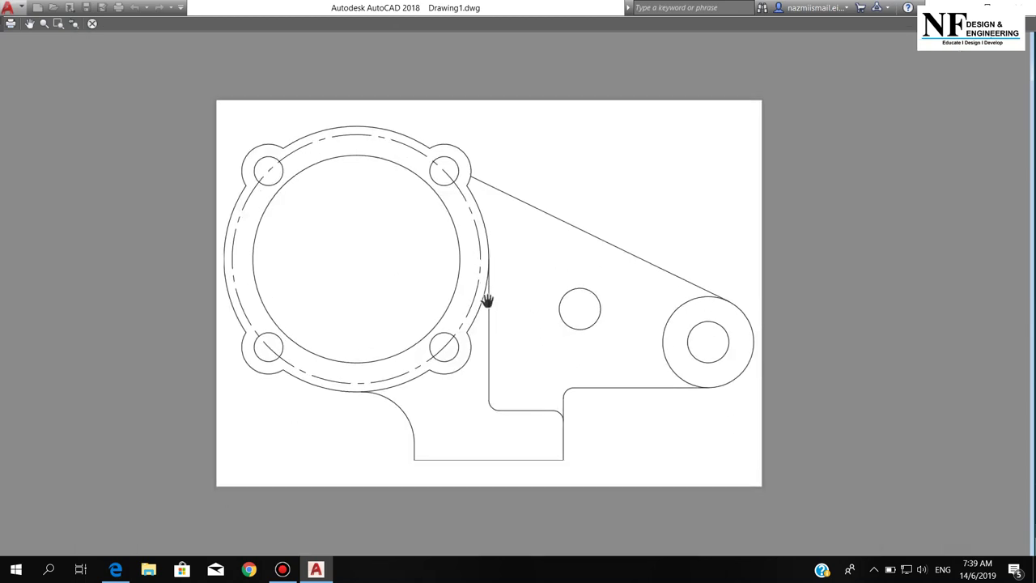